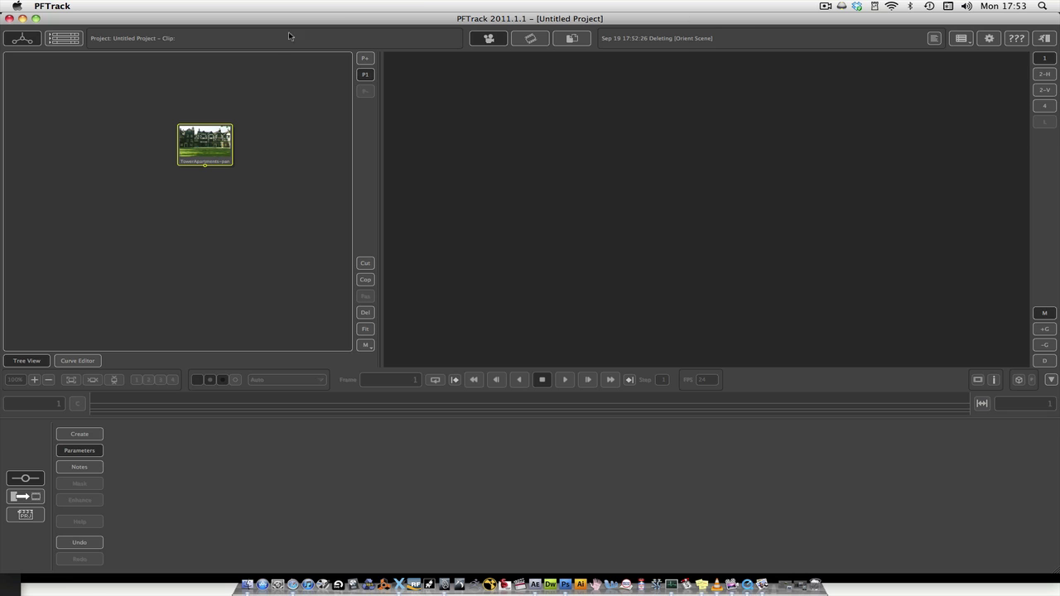
Open the TowerApartments-pan clip and play through its 299 frames, stopping back at frame 1.
{"action": "left_click_drag", "start_coordinate": [207, 142], "coordinate": [178, 184]}
{"action": "double_click", "coordinate": [178, 183]}
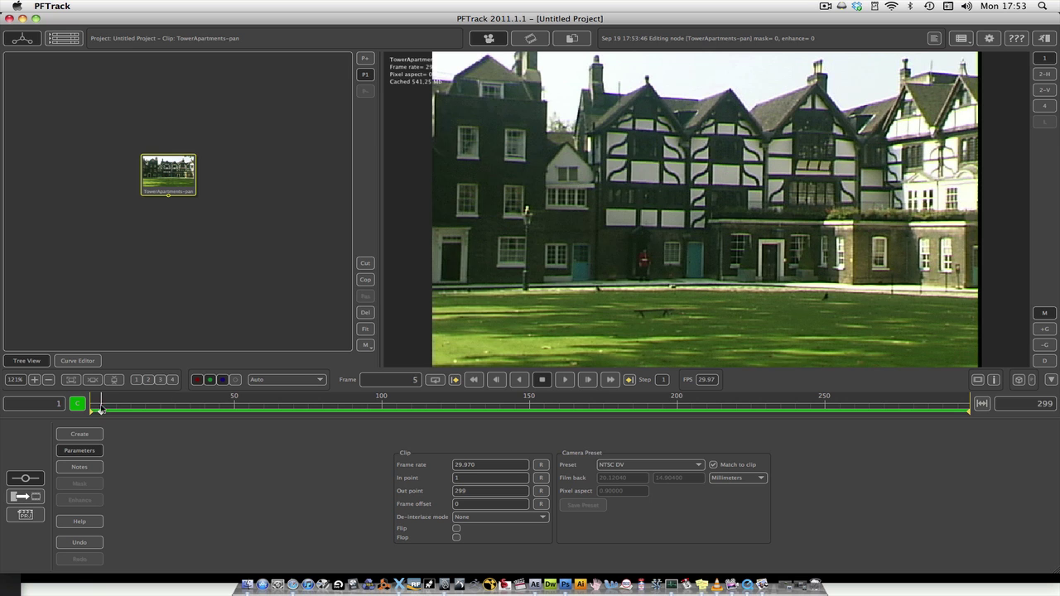
{"action": "left_click_drag", "start_coordinate": [92, 405], "coordinate": [638, 408]}
{"action": "key", "text": "Home"}
{"action": "left_click", "coordinate": [564, 380]}
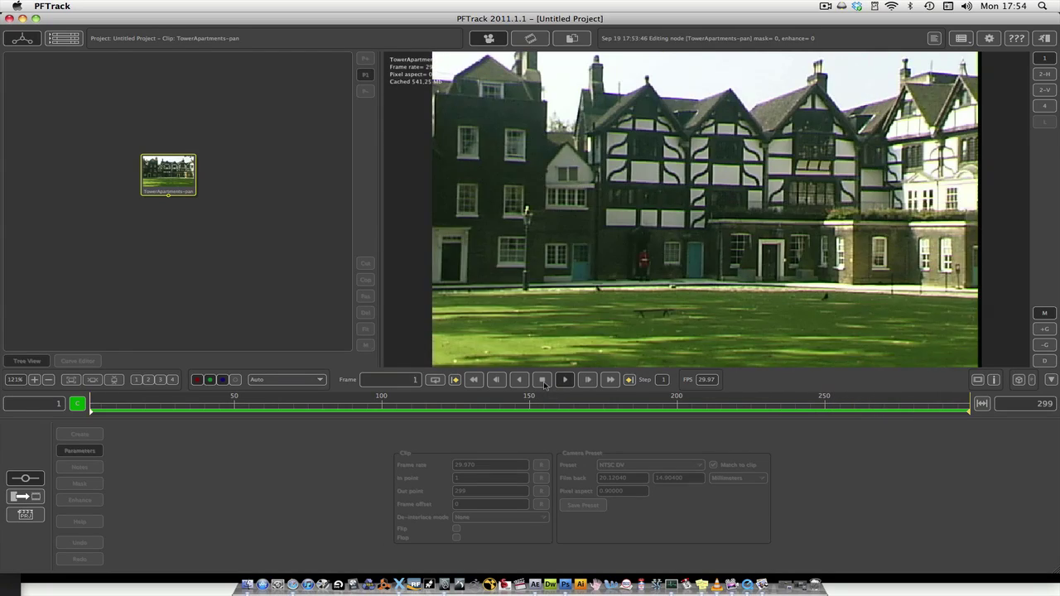
{"action": "left_click", "coordinate": [544, 380]}
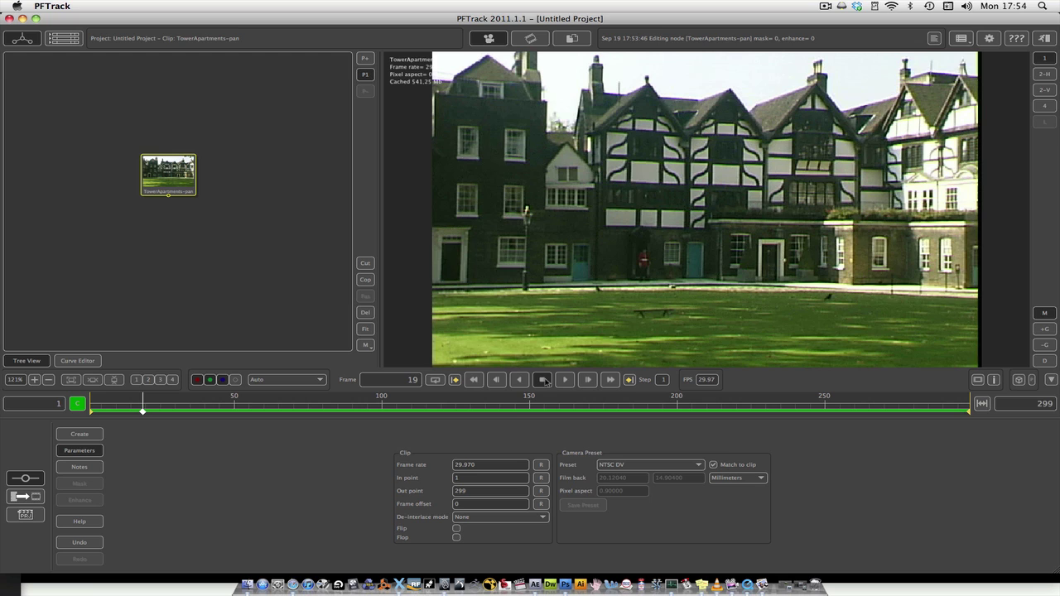
{"action": "left_click", "coordinate": [481, 380]}
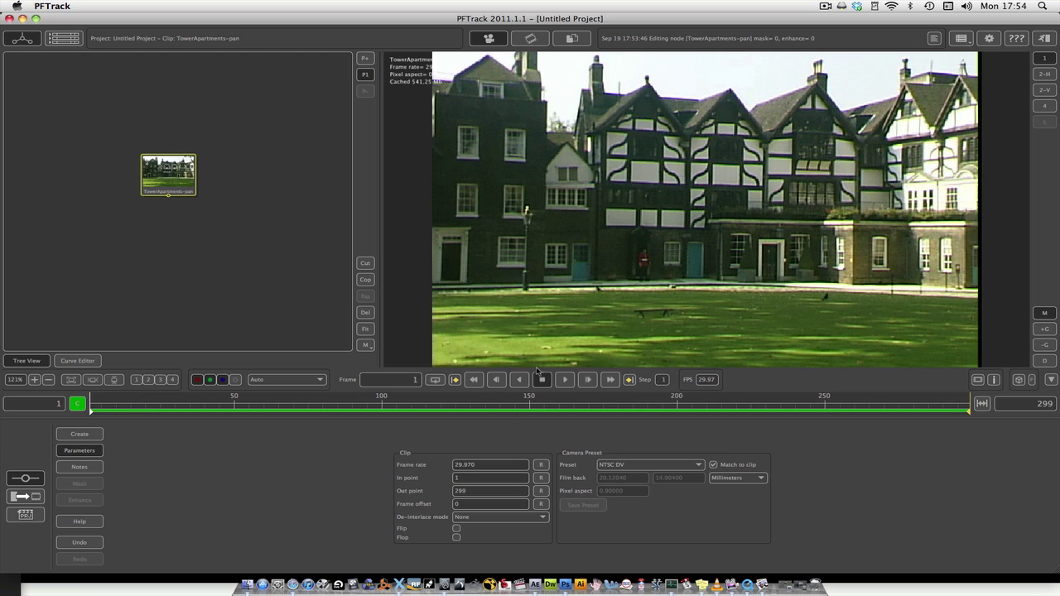
{"action": "left_click_drag", "start_coordinate": [178, 181], "coordinate": [178, 151]}
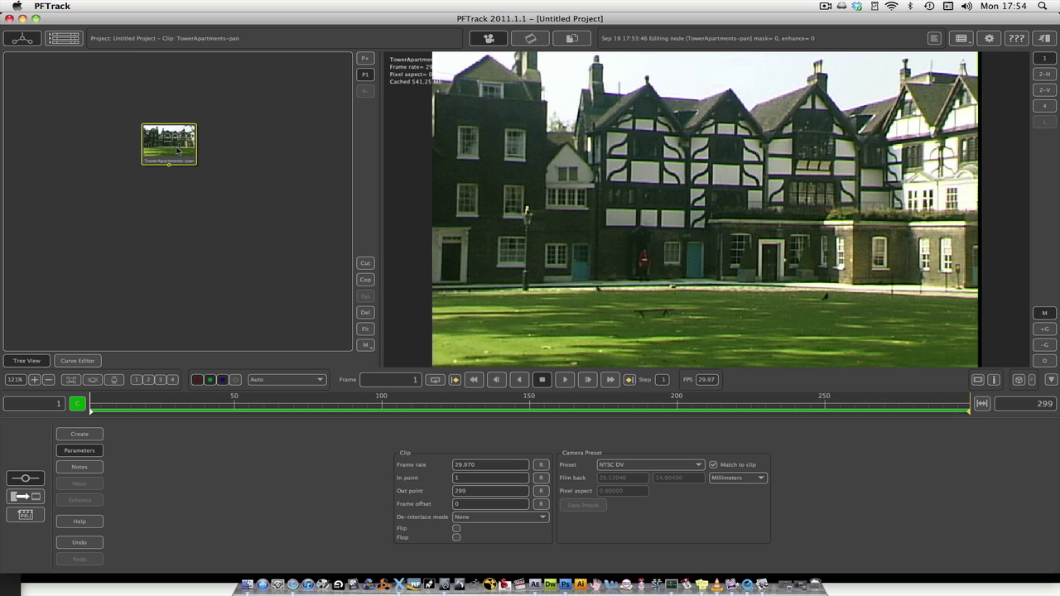
Add an Auto Track node under the clip and auto-track features across frames 1–299.
{"action": "right_click", "coordinate": [174, 150]}
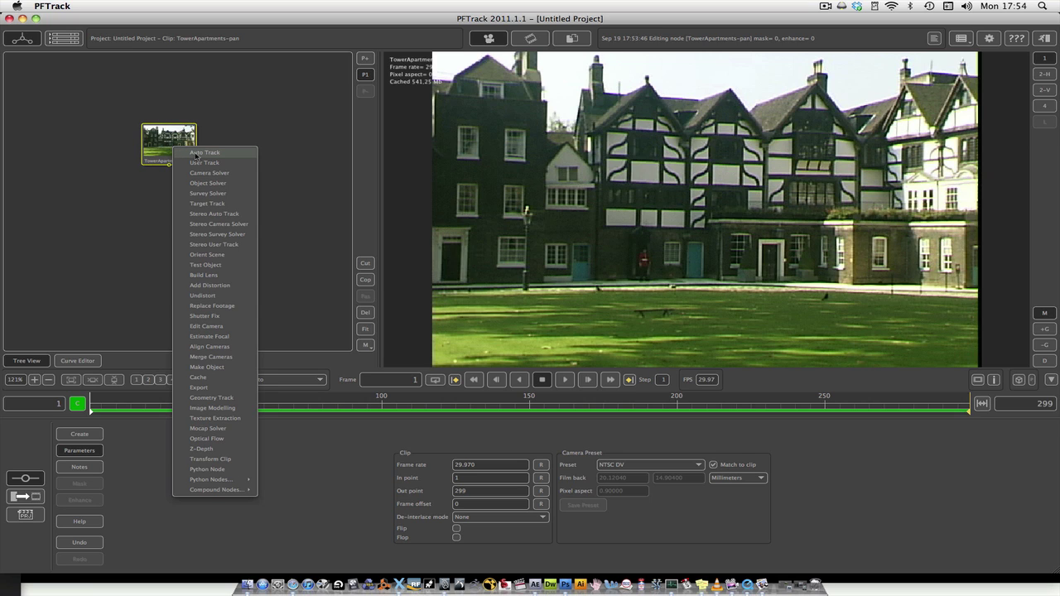
{"action": "left_click", "coordinate": [197, 153]}
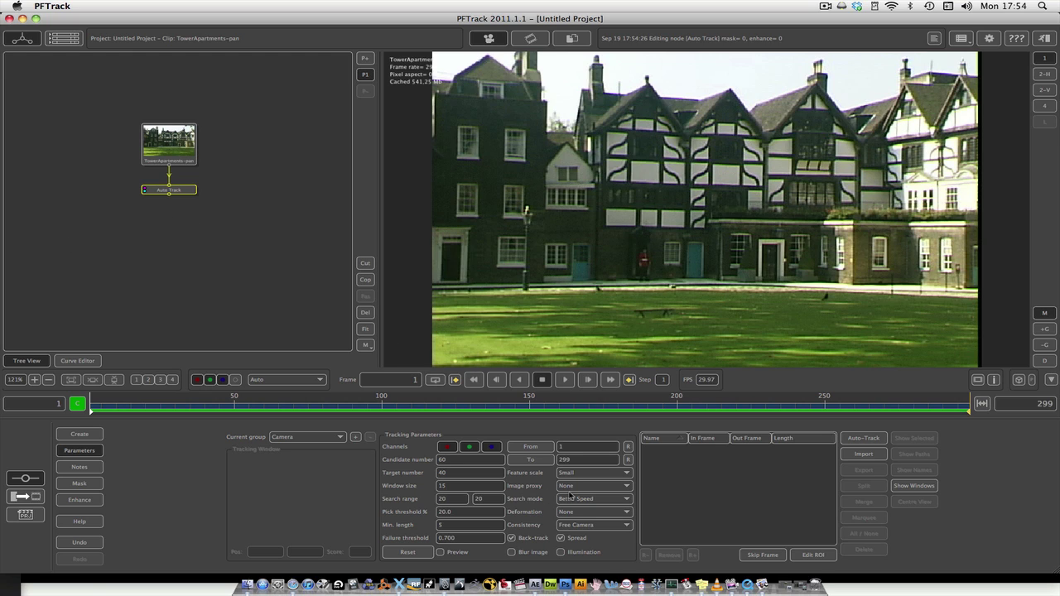
{"action": "left_click", "coordinate": [863, 438]}
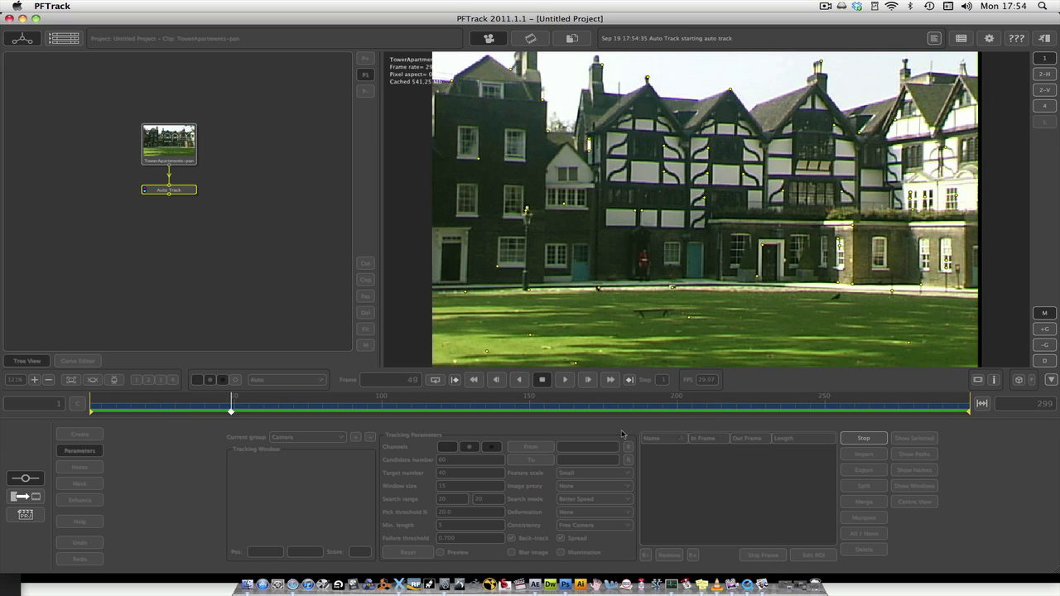
{"action": "left_click", "coordinate": [823, 7]}
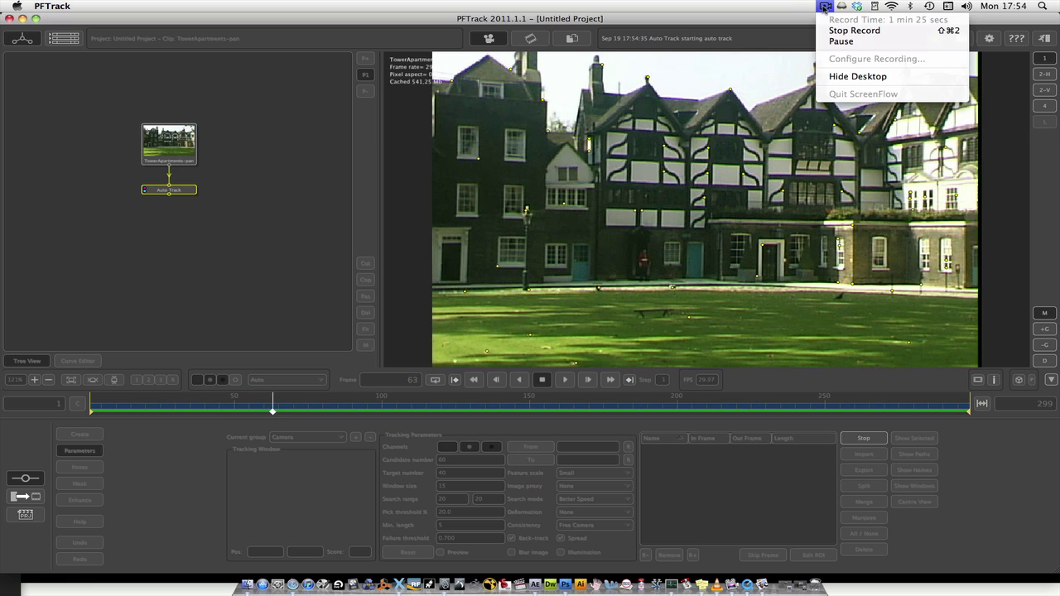
{"action": "left_click", "coordinate": [837, 41]}
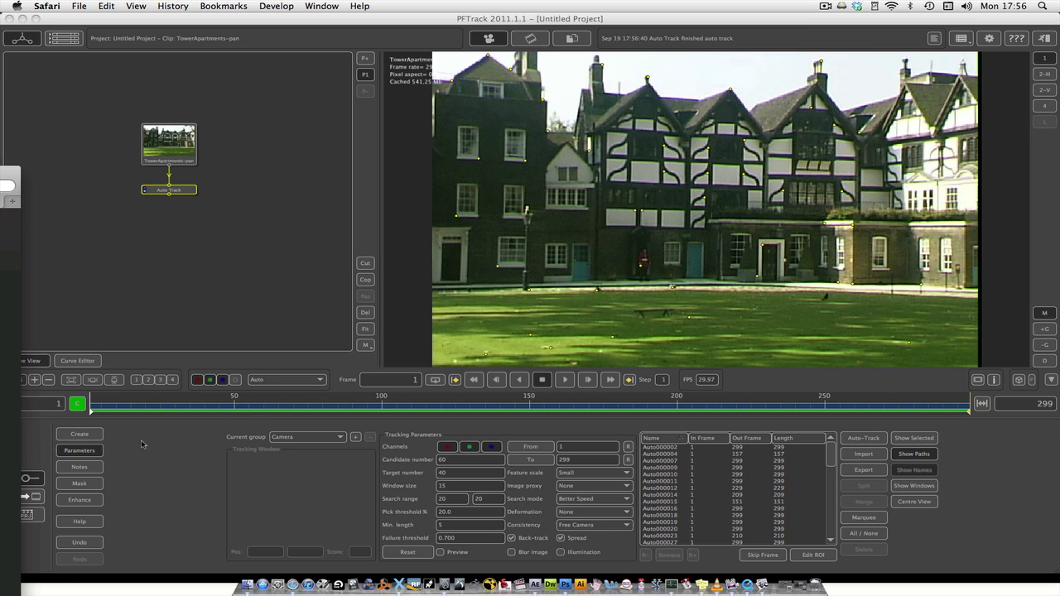
Delete the Object Solver node added under Auto Track and reopen the TowerApartments-pan clip.
{"action": "left_click", "coordinate": [240, 288]}
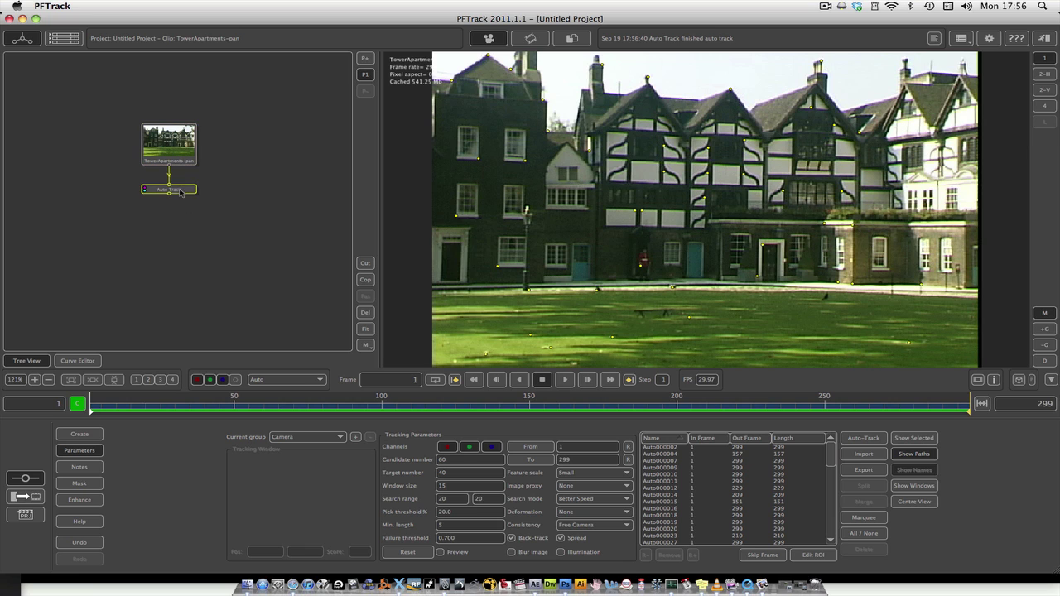
{"action": "right_click", "coordinate": [187, 149]}
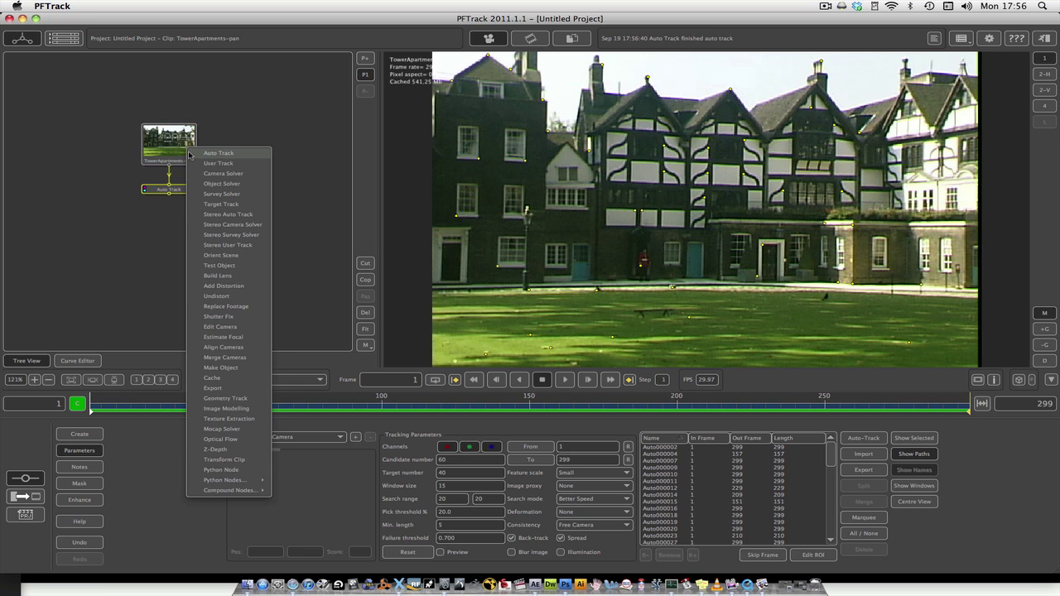
{"action": "left_click", "coordinate": [244, 185]}
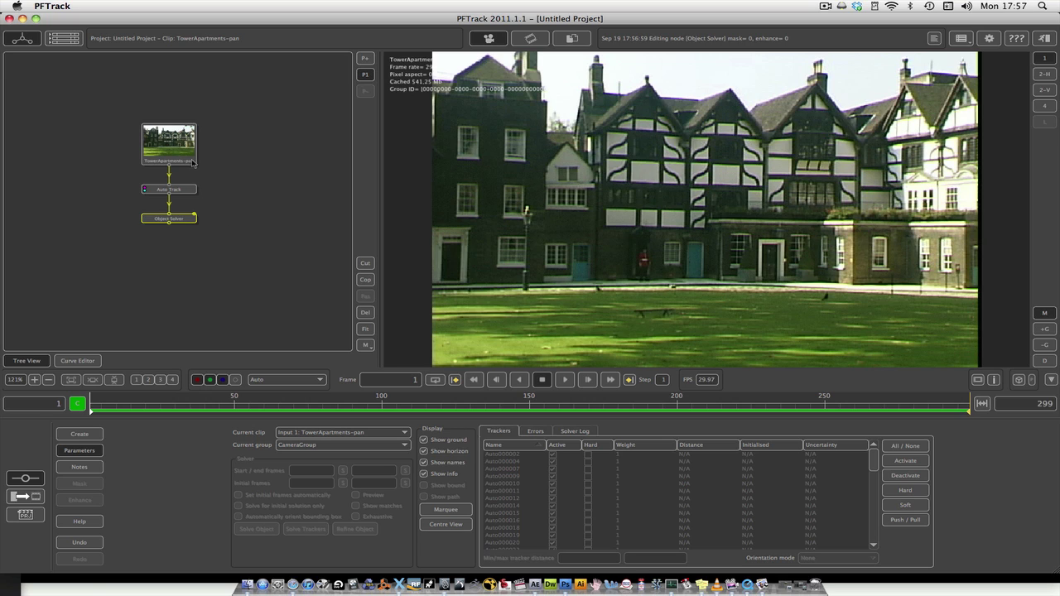
{"action": "left_click", "coordinate": [365, 313]}
{"action": "left_click", "coordinate": [365, 313]}
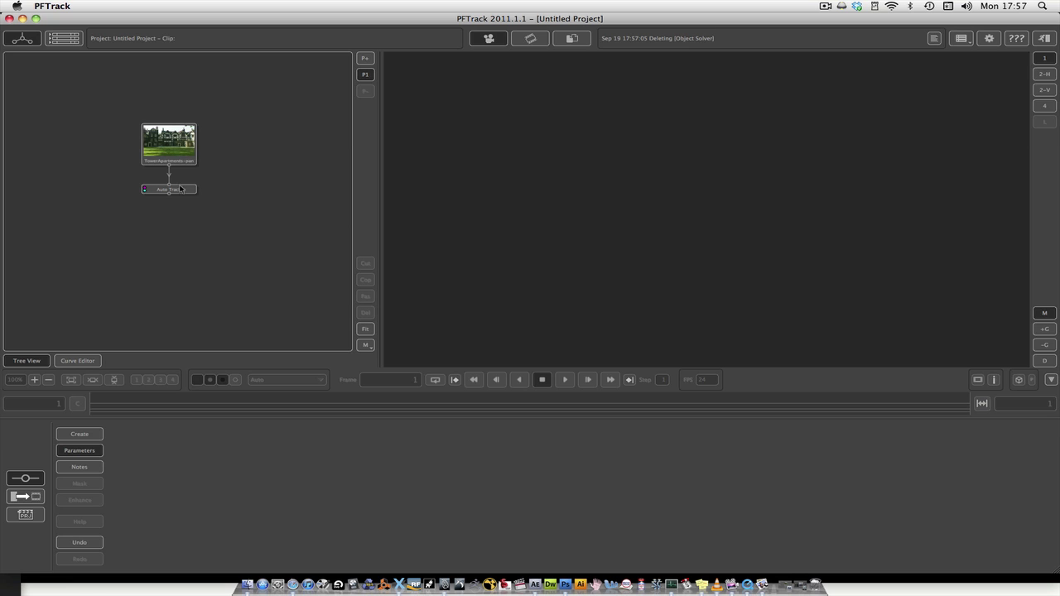
{"action": "left_click_drag", "start_coordinate": [180, 189], "coordinate": [182, 195]}
{"action": "double_click", "coordinate": [187, 144]}
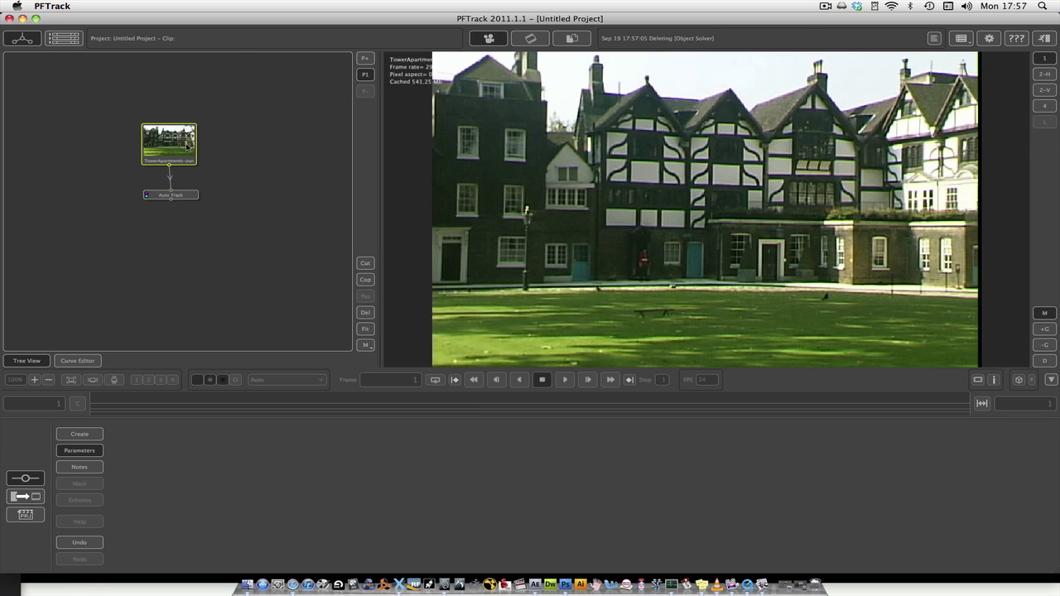
Add a Camera Solver below Auto Track and solve it, estimating a 30.020 mm focal length.
{"action": "right_click", "coordinate": [192, 203]}
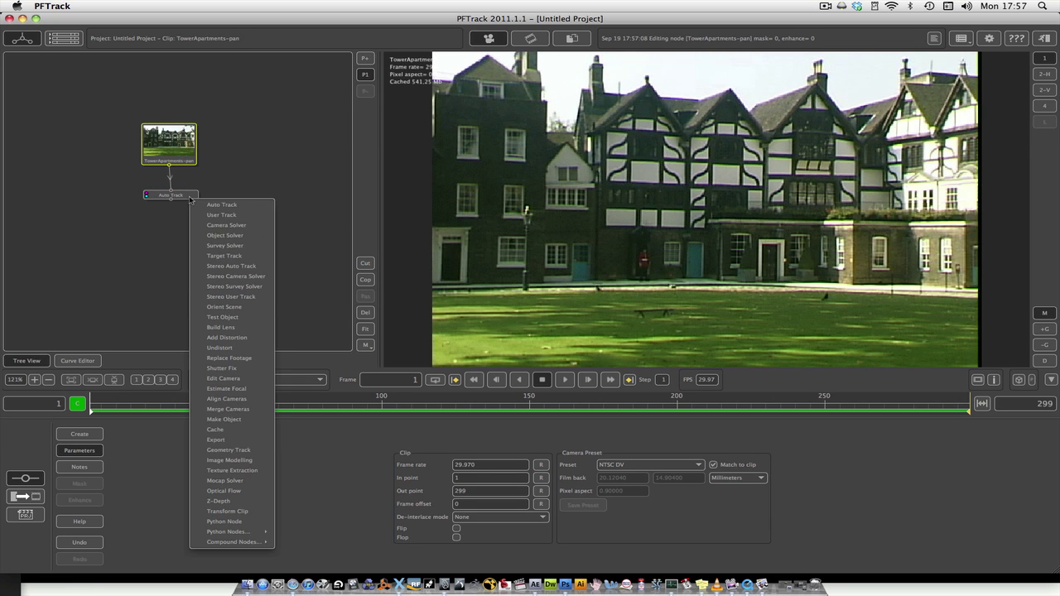
{"action": "left_click", "coordinate": [256, 228]}
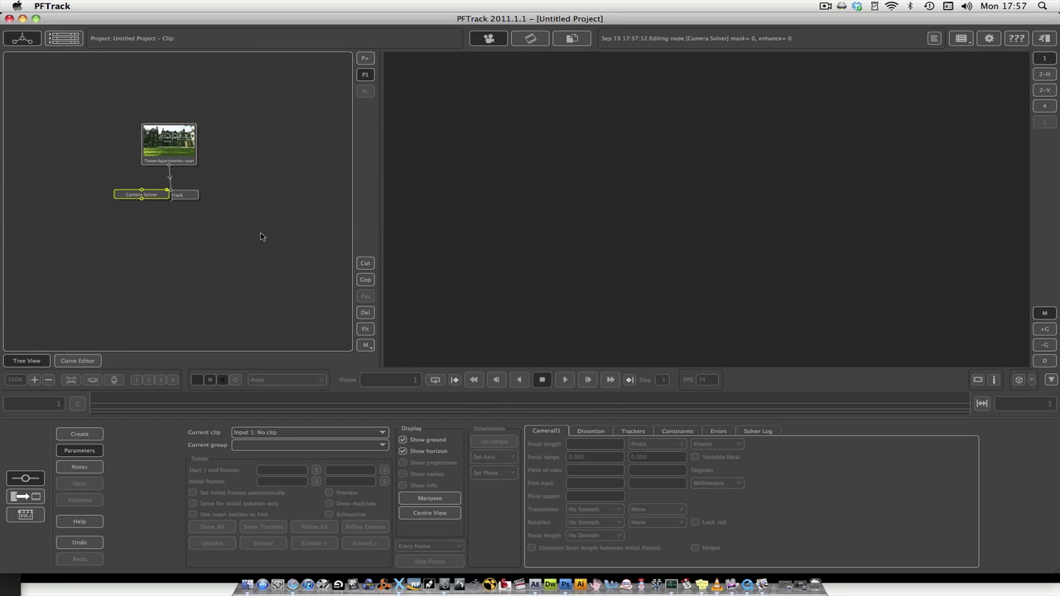
{"action": "left_click_drag", "start_coordinate": [161, 195], "coordinate": [171, 218]}
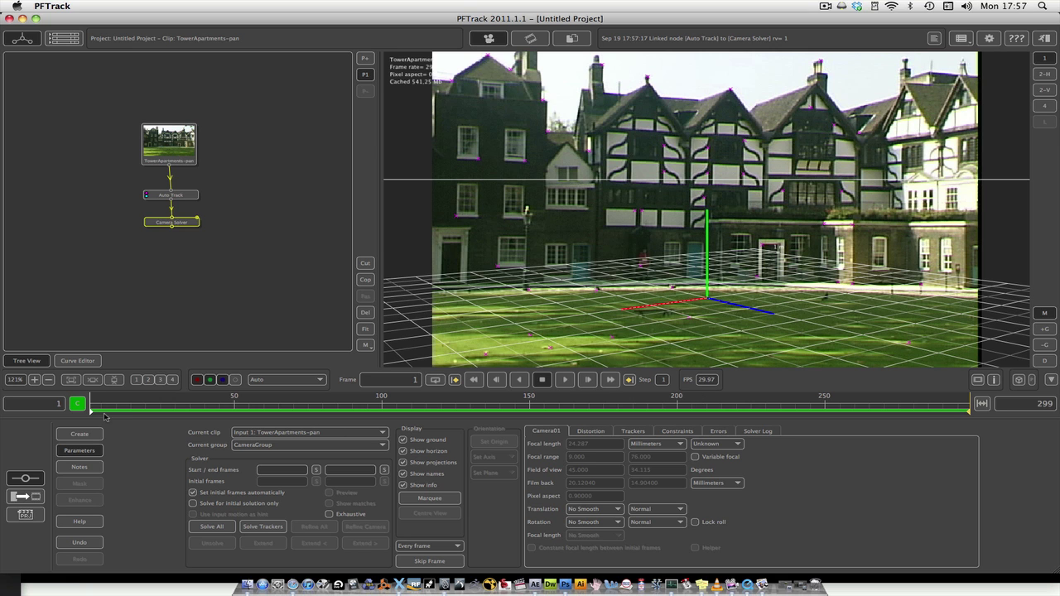
{"action": "left_click_drag", "start_coordinate": [105, 407], "coordinate": [735, 407]}
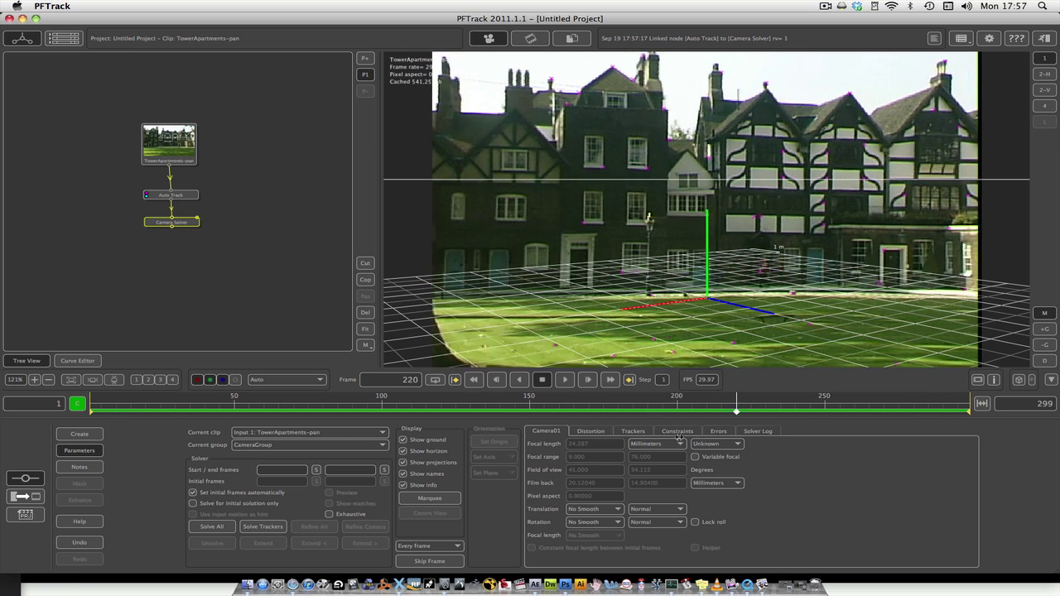
{"action": "key", "text": "Left"}
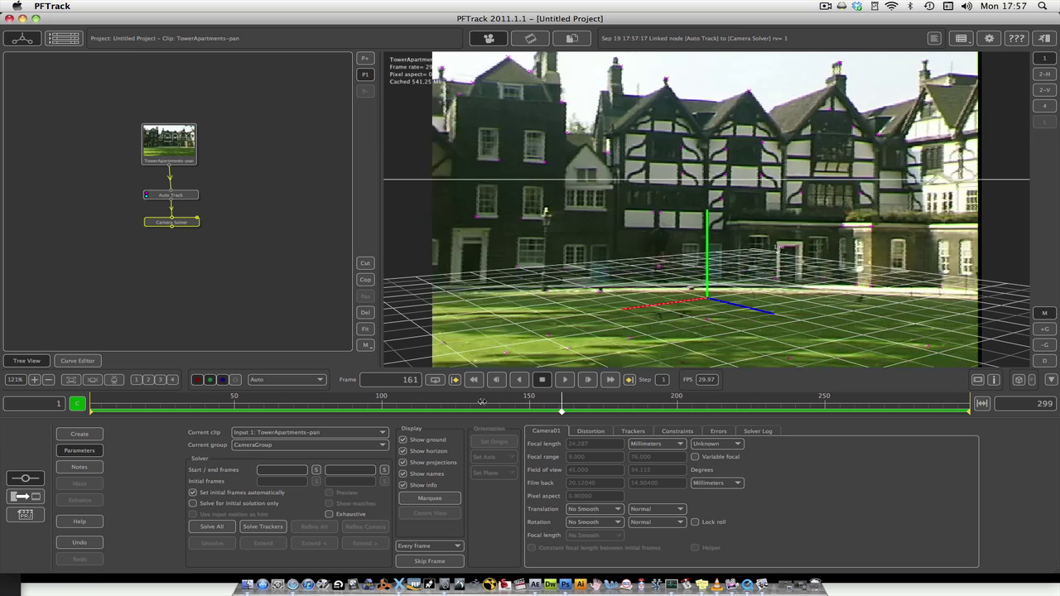
{"action": "key", "text": "Home"}
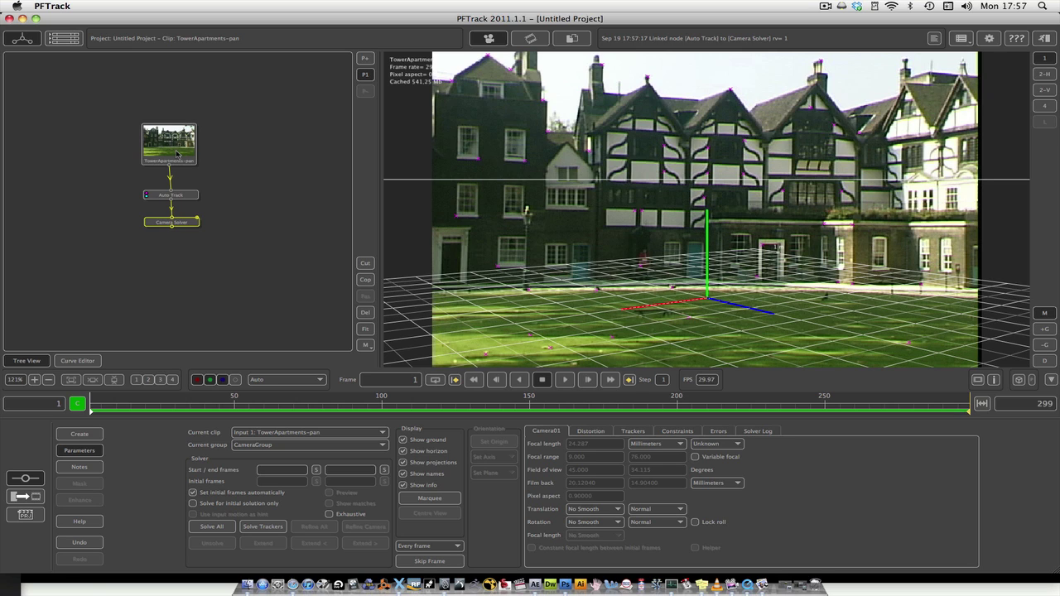
{"action": "left_click", "coordinate": [212, 528]}
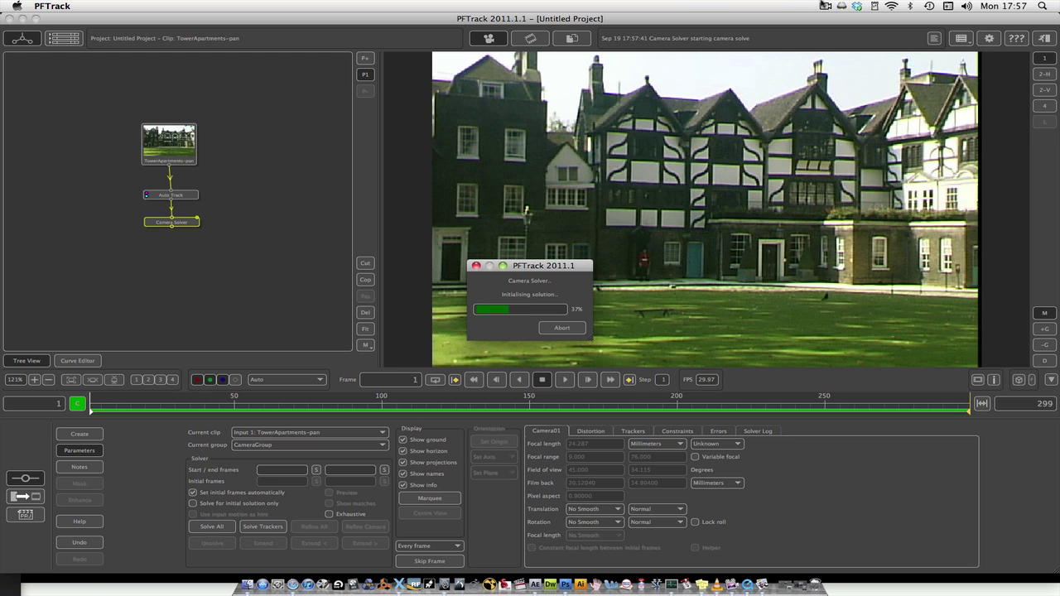
{"action": "left_click", "coordinate": [824, 6]}
{"action": "left_click", "coordinate": [855, 31]}
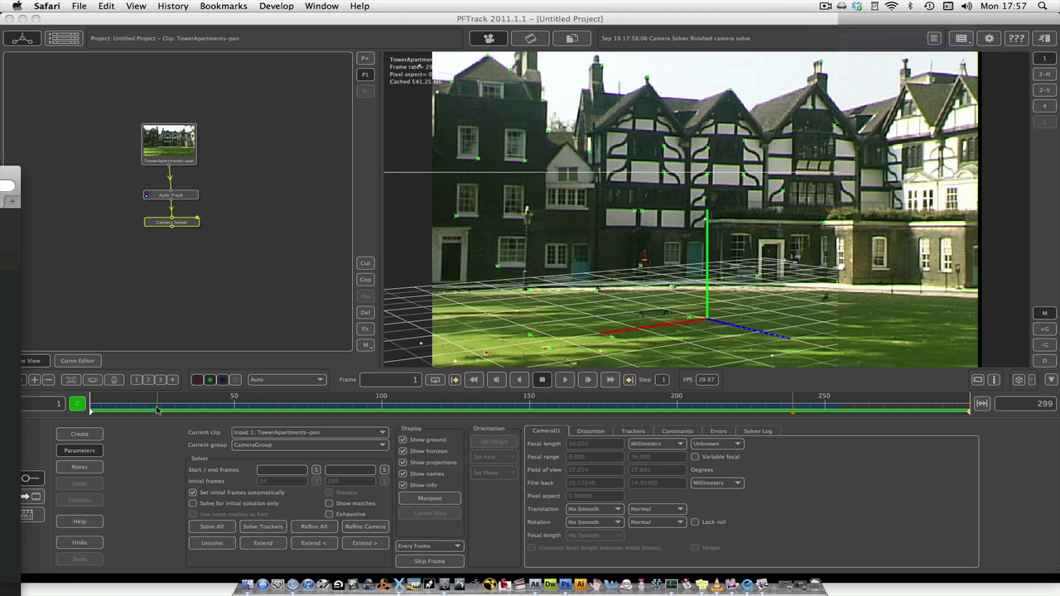
{"action": "left_click", "coordinate": [120, 412]}
{"action": "left_click", "coordinate": [402, 412]}
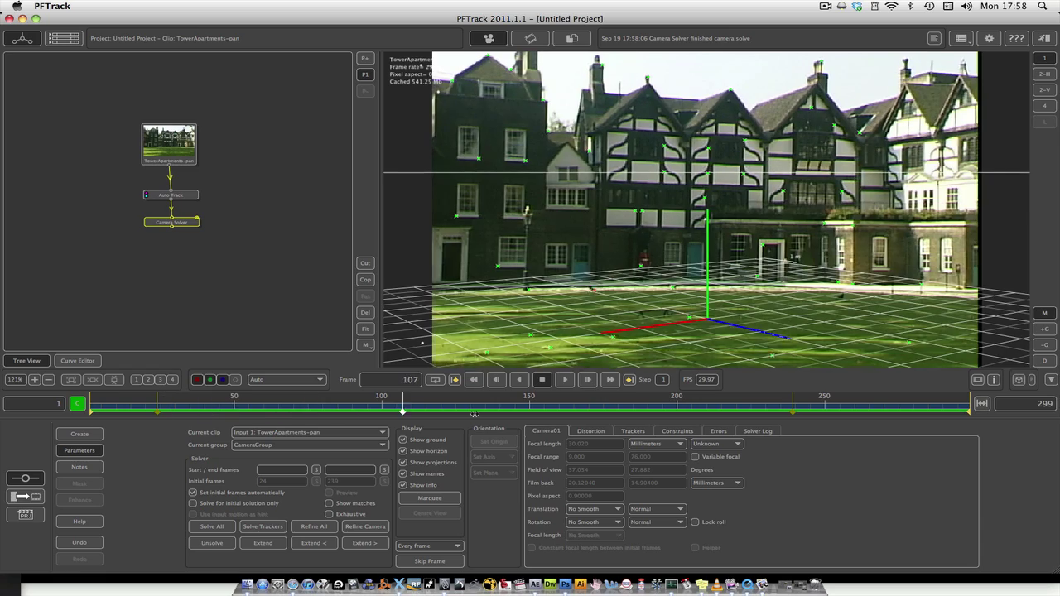
{"action": "left_click_drag", "start_coordinate": [474, 414], "coordinate": [591, 412]}
{"action": "left_click_drag", "start_coordinate": [676, 430], "coordinate": [922, 412]}
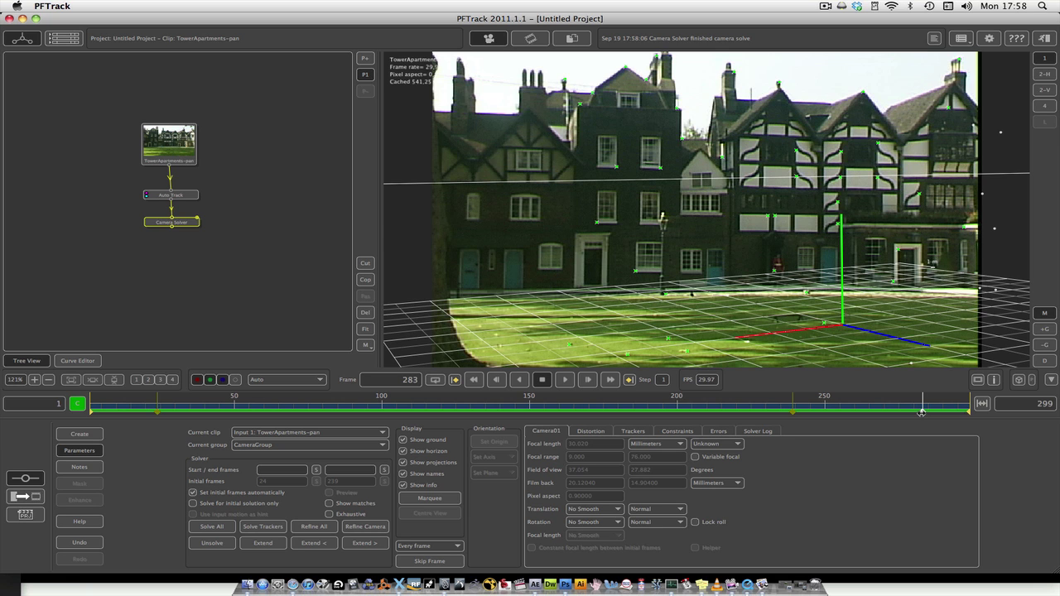
{"action": "left_click_drag", "start_coordinate": [921, 412], "coordinate": [91, 412]}
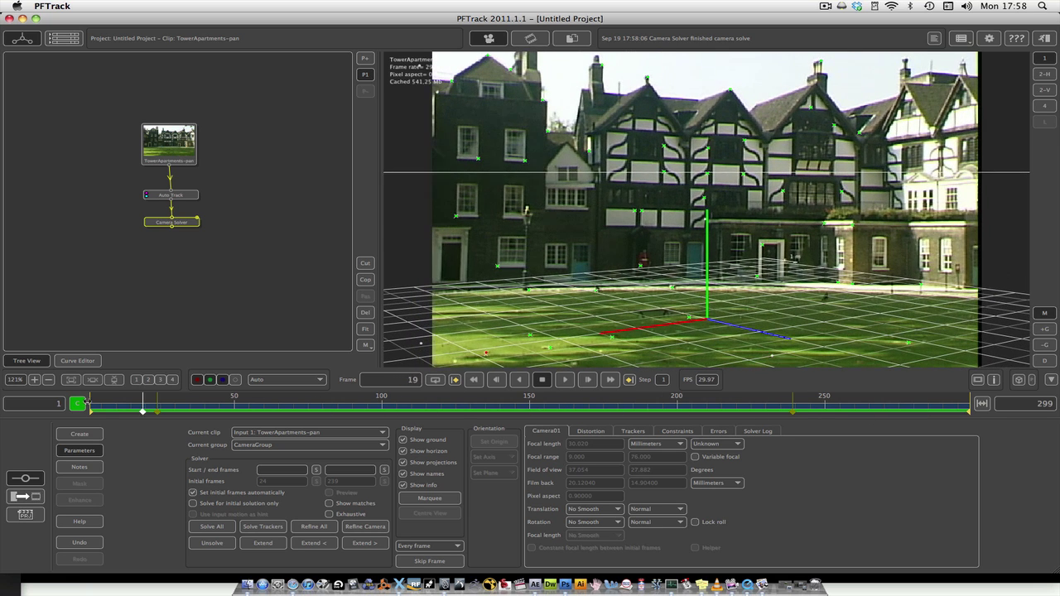
Add an Orient Scene node, review the solve, and set tracker Auto000010 as the origin.
{"action": "right_click", "coordinate": [162, 147]}
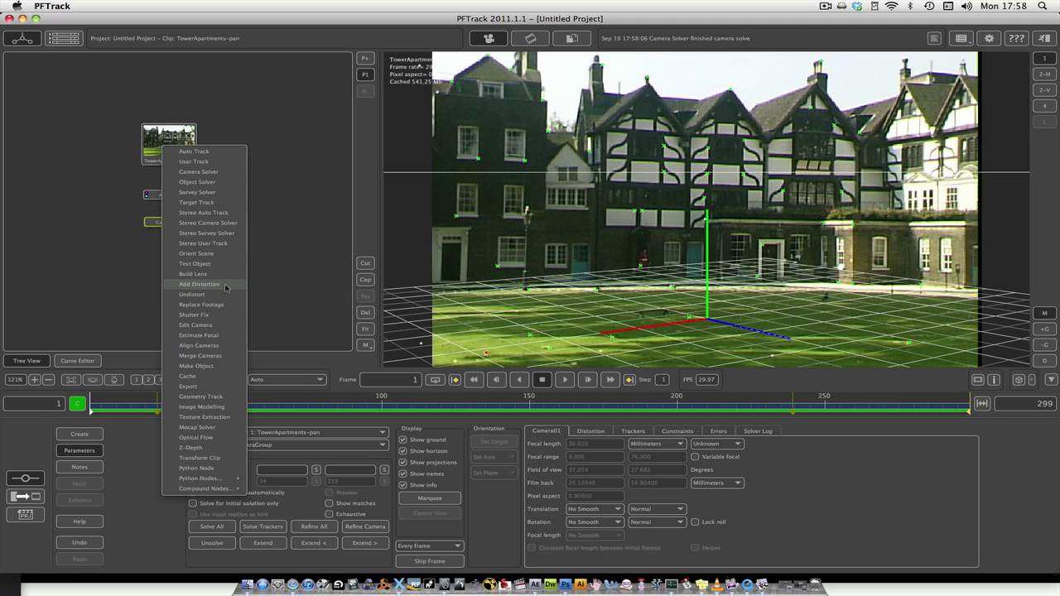
{"action": "left_click", "coordinate": [228, 257]}
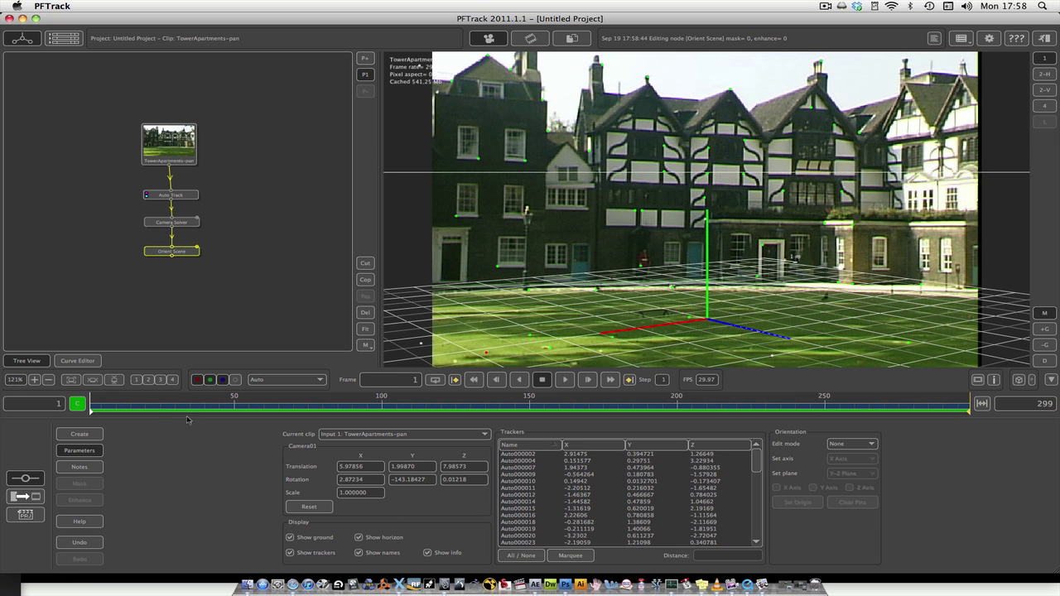
{"action": "left_click_drag", "start_coordinate": [149, 407], "coordinate": [119, 405]}
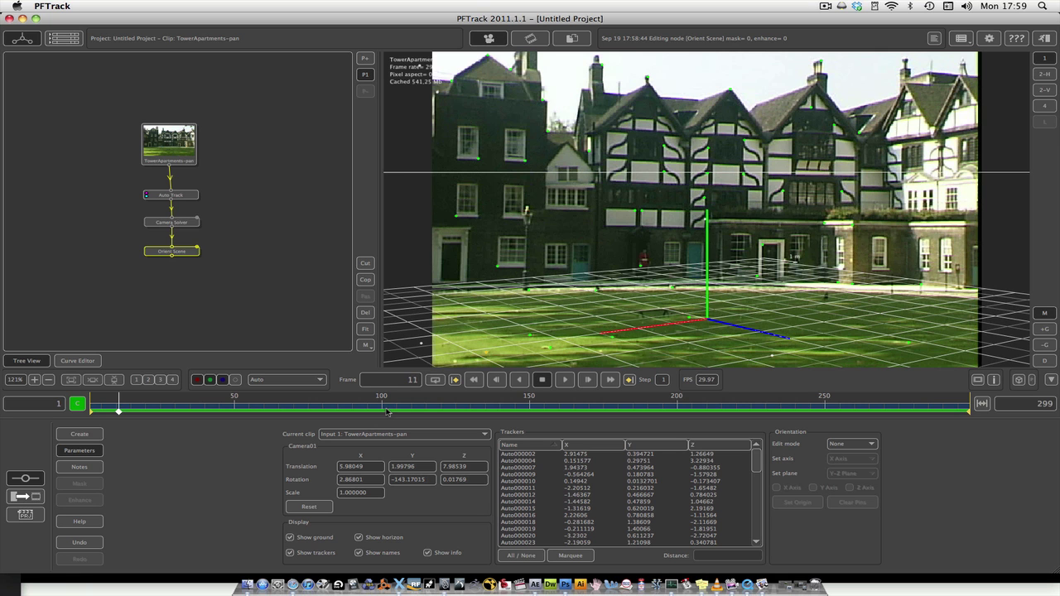
{"action": "key", "text": "space"}
{"action": "key", "text": "space"}
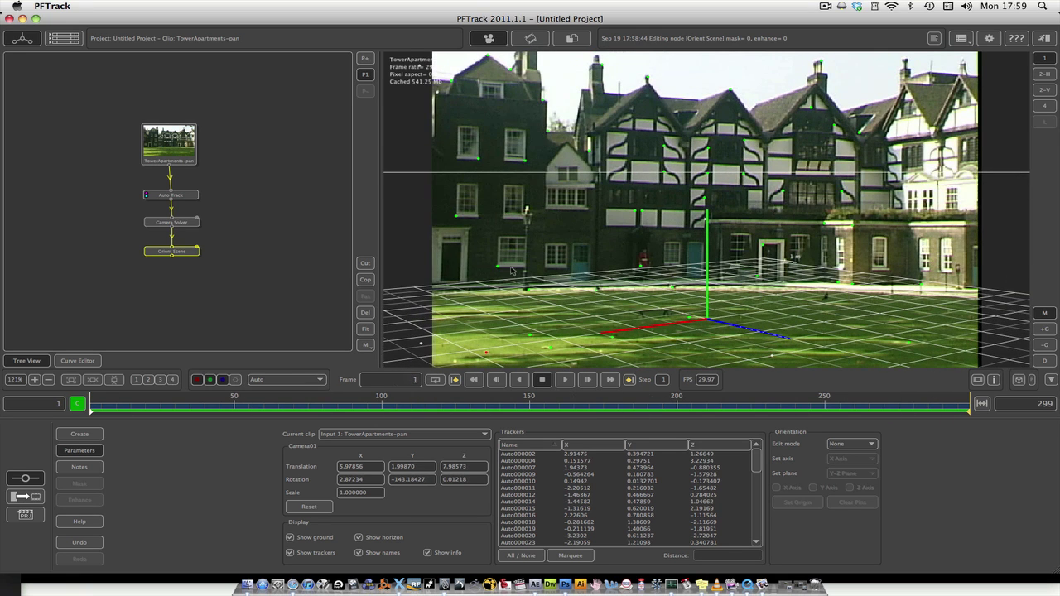
{"action": "left_click", "coordinate": [690, 320]}
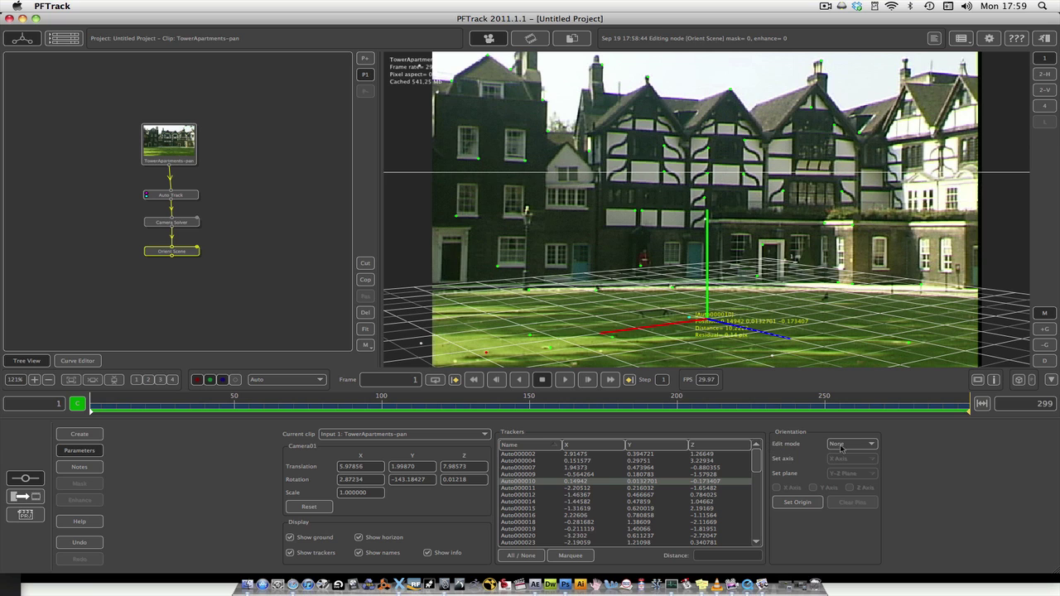
{"action": "left_click", "coordinate": [796, 503]}
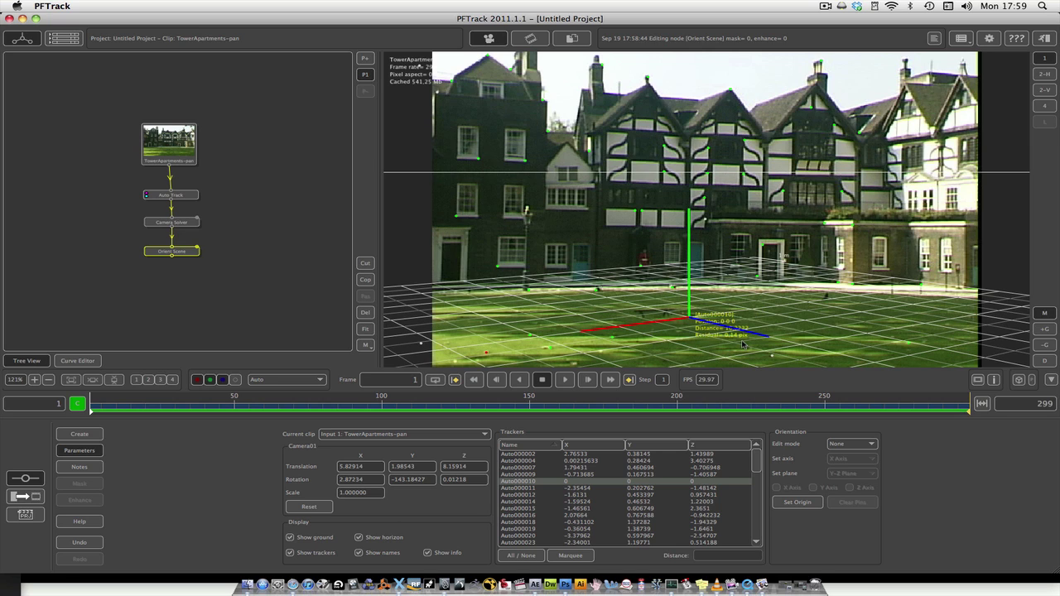
Rotate the scene about Auto000010 to level the ground grid with the courtyard lawn.
{"action": "left_click", "coordinate": [846, 444]}
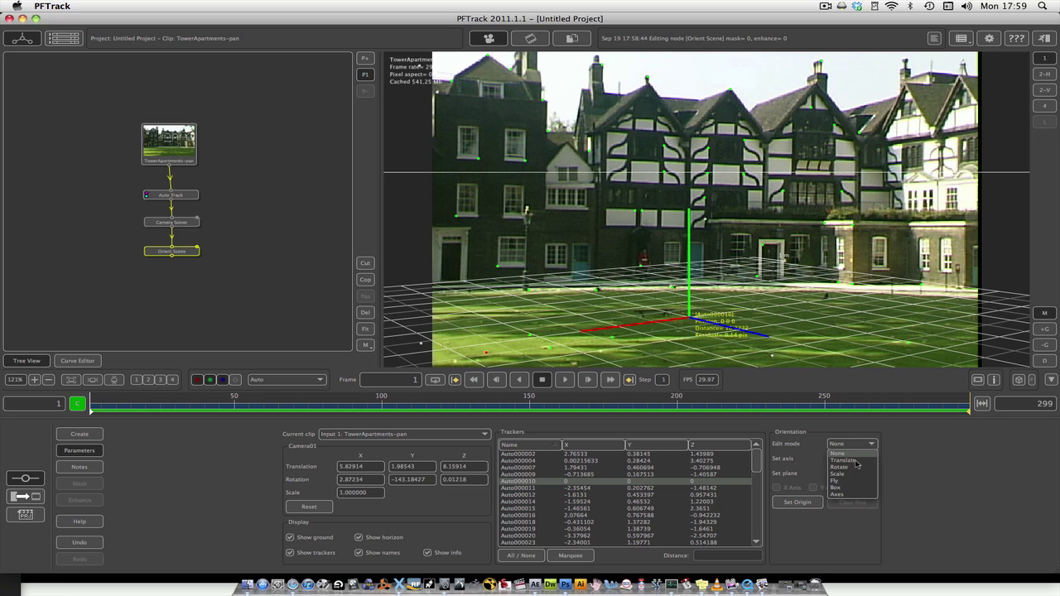
{"action": "left_click", "coordinate": [853, 460]}
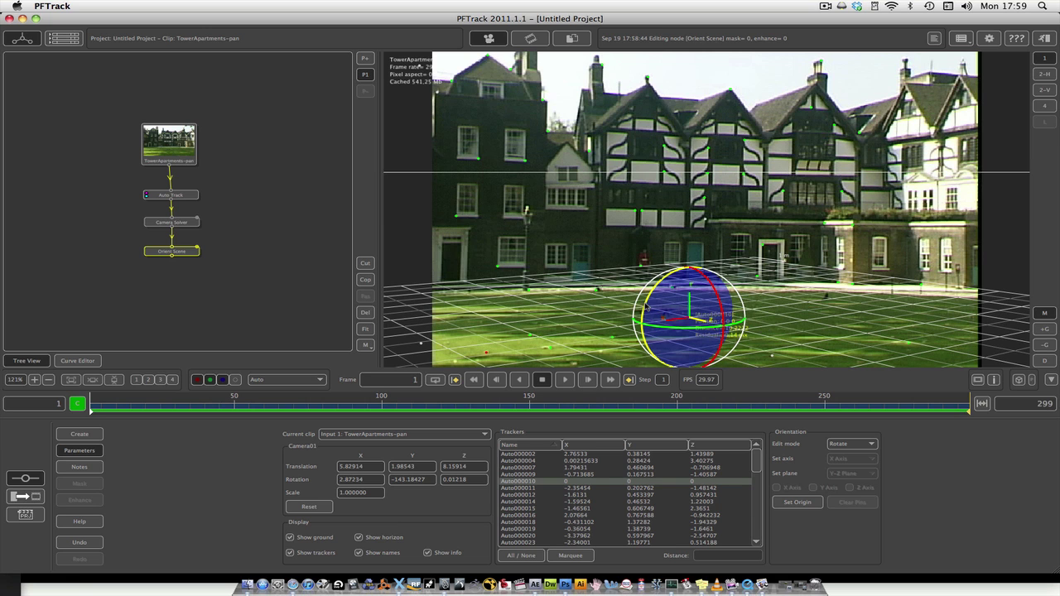
{"action": "left_click_drag", "start_coordinate": [648, 308], "coordinate": [654, 304]}
{"action": "mouse_move", "coordinate": [722, 307]}
{"action": "left_mouse_down"}
{"action": "mouse_move", "coordinate": [712, 323]}
{"action": "mouse_move", "coordinate": [734, 320]}
{"action": "left_mouse_up"}
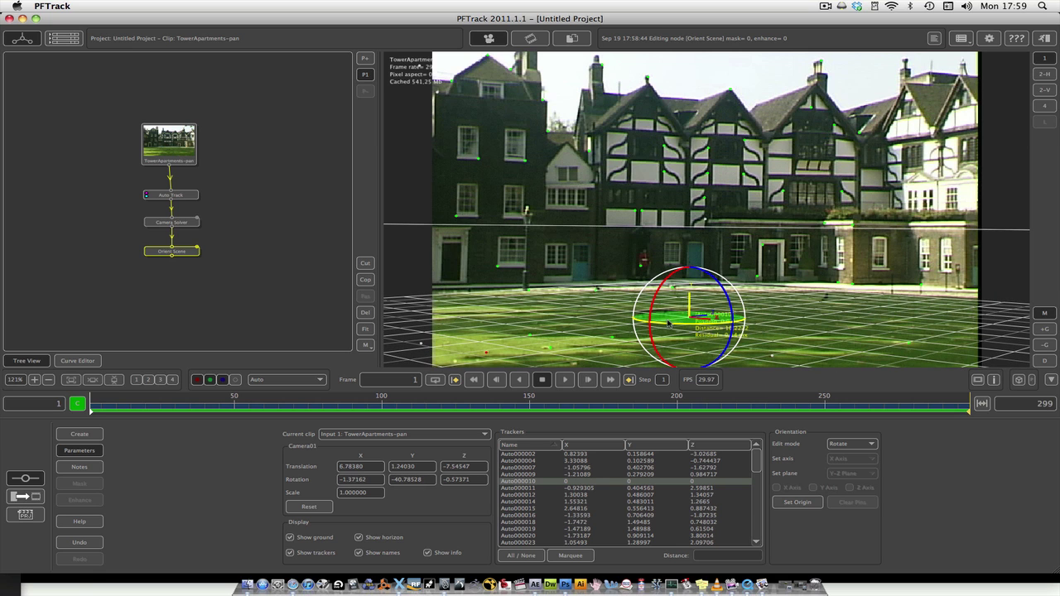
{"action": "left_click_drag", "start_coordinate": [675, 328], "coordinate": [704, 312]}
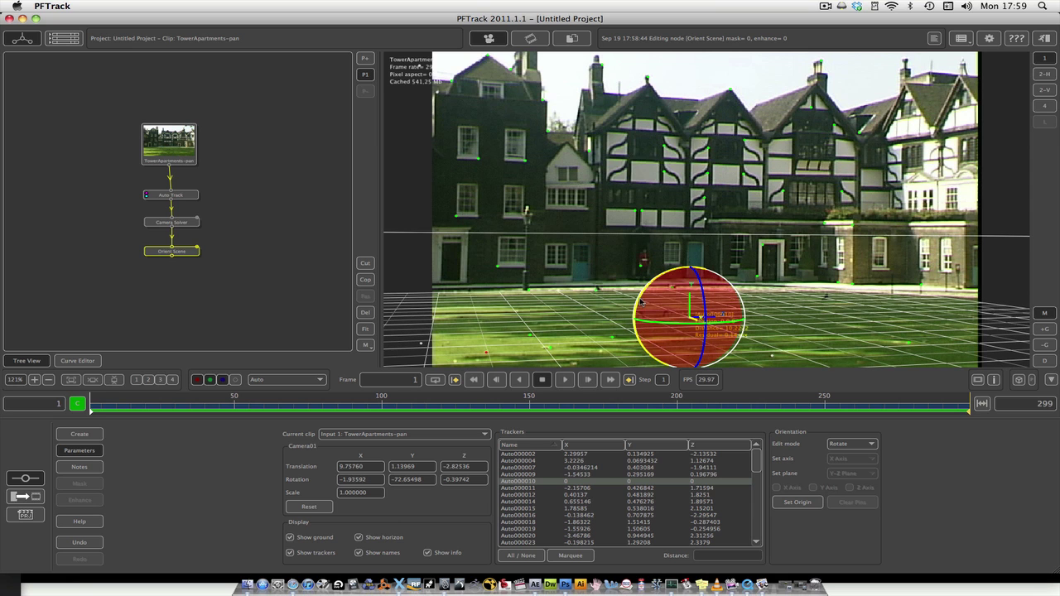
Check the grid at frame 299, fine-tune the tilt, then set edit mode to None.
{"action": "left_click_drag", "start_coordinate": [335, 399], "coordinate": [1010, 393]}
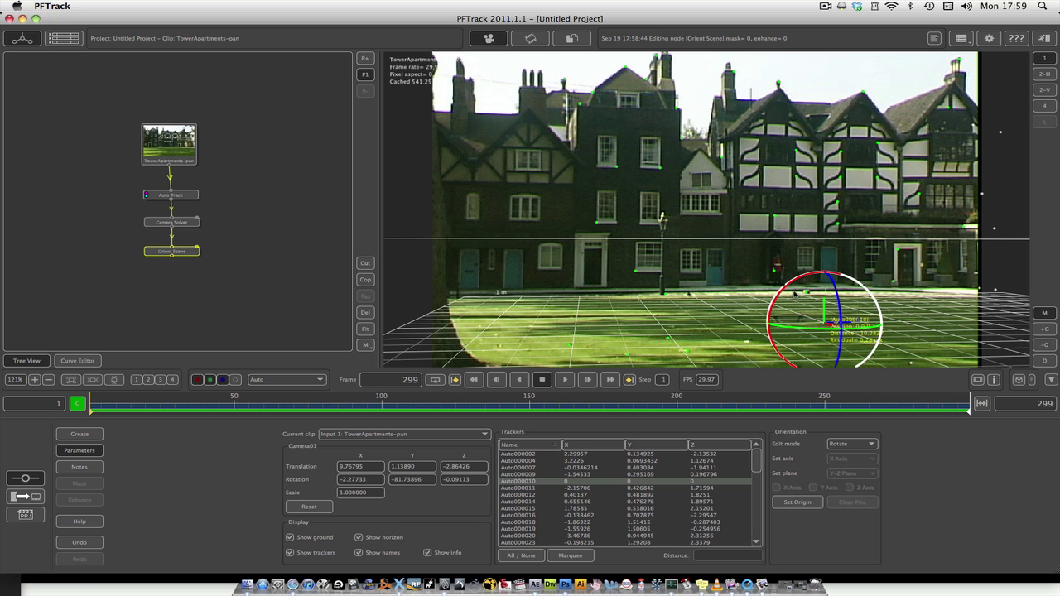
{"action": "left_click_drag", "start_coordinate": [788, 292], "coordinate": [786, 289]}
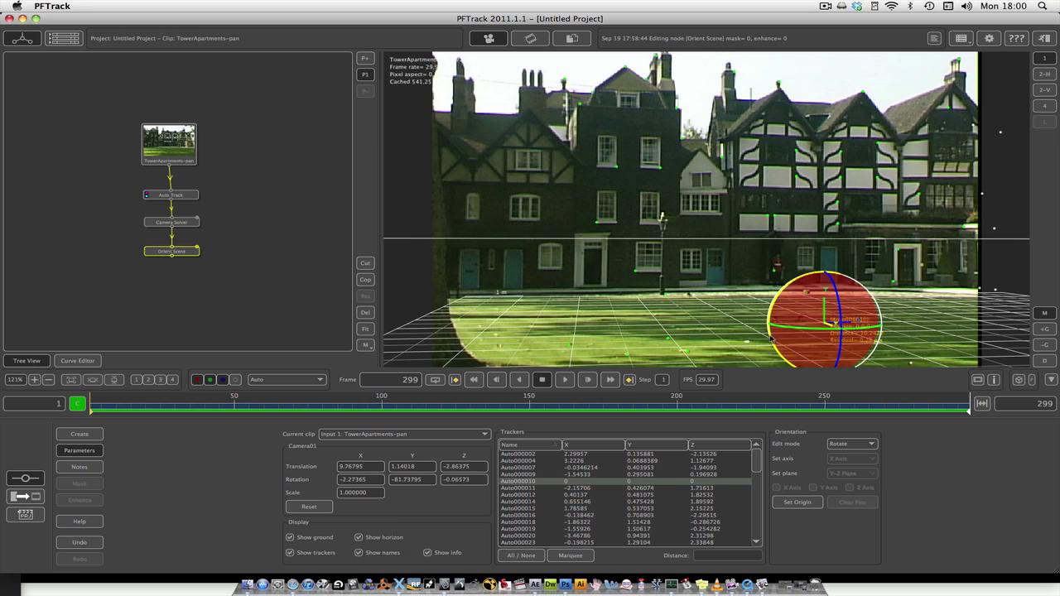
{"action": "left_click_drag", "start_coordinate": [294, 406], "coordinate": [7, 398]}
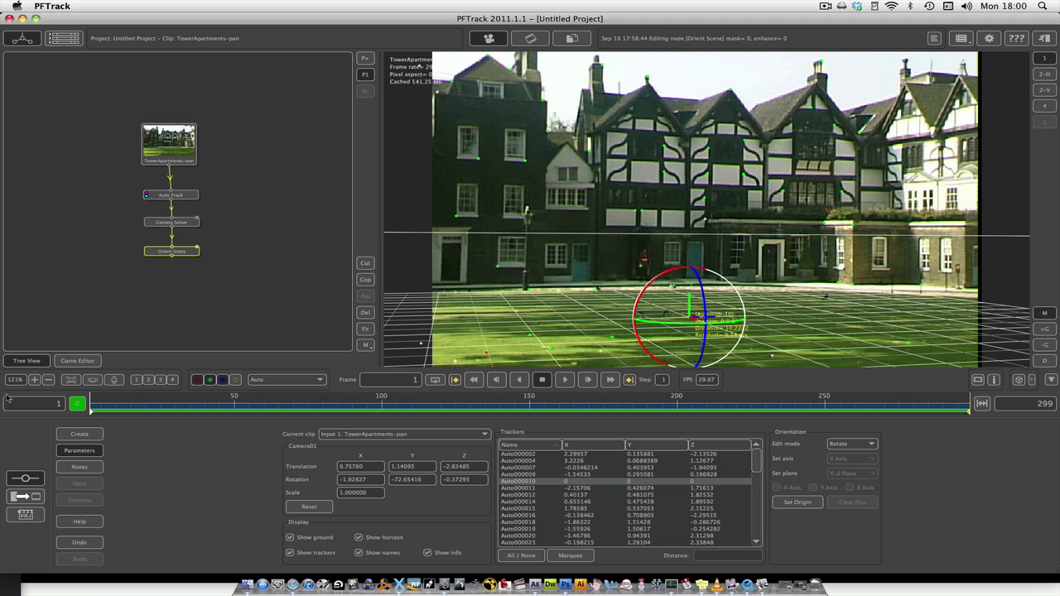
{"action": "left_click", "coordinate": [846, 447]}
{"action": "left_click", "coordinate": [849, 456]}
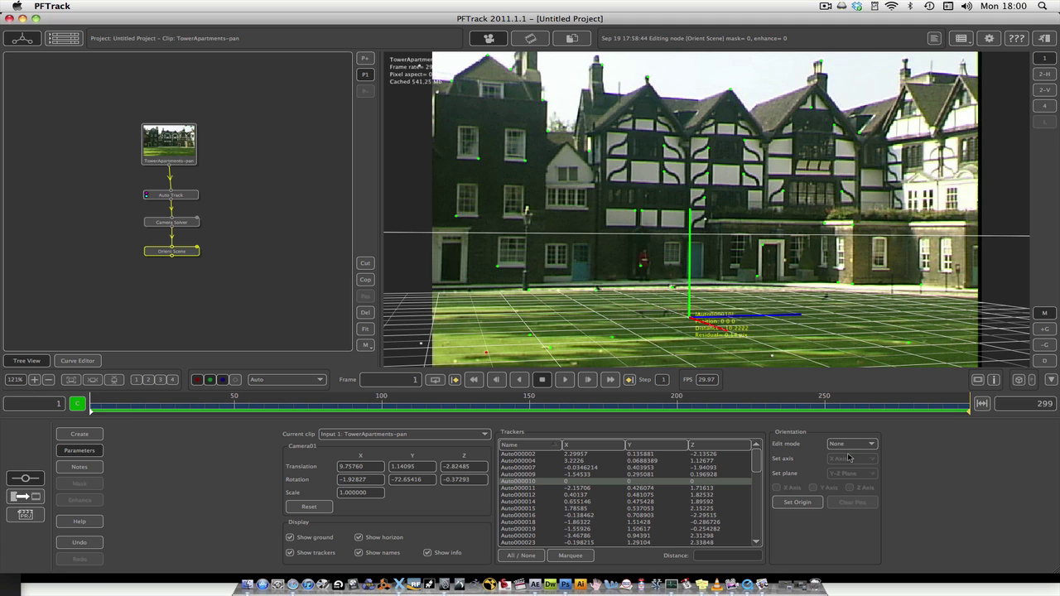
Add an Export node with the format set to Autodesk Maya 2011 Ascii.
{"action": "right_click", "coordinate": [168, 144]}
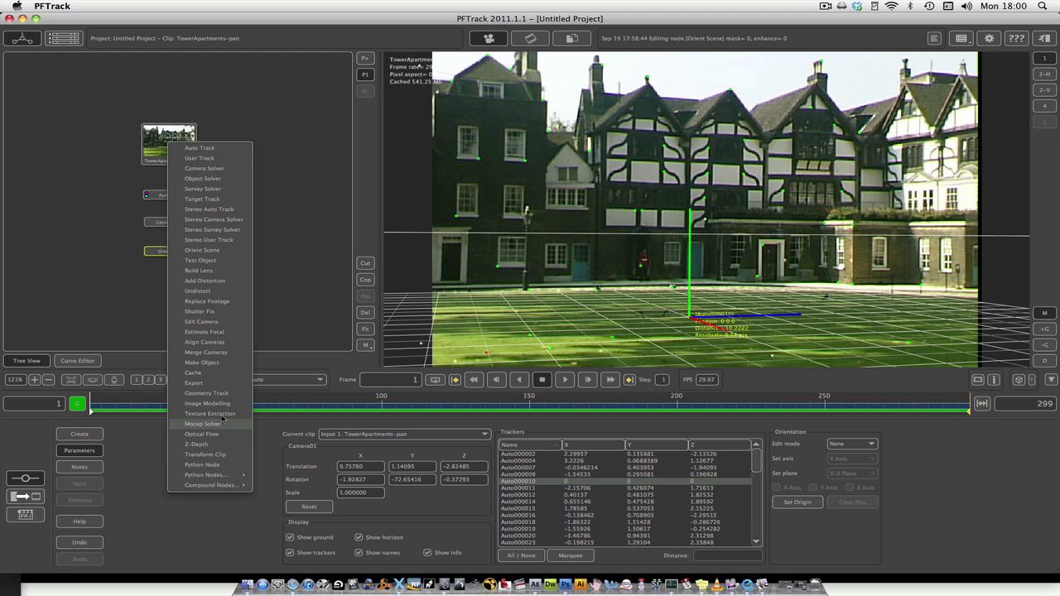
{"action": "key", "text": "Escape"}
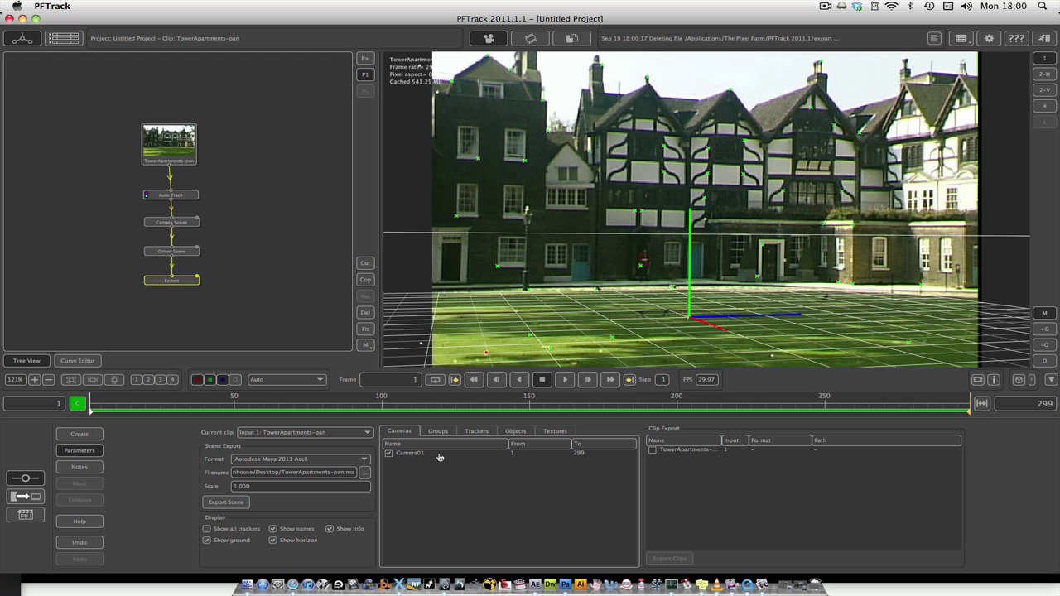
{"action": "left_click", "coordinate": [362, 460]}
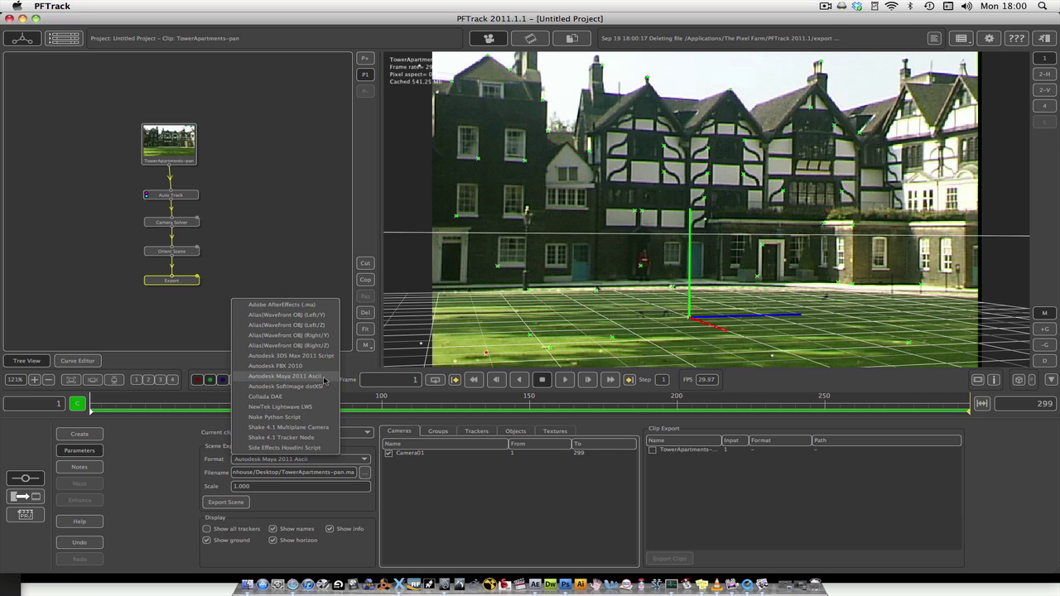
{"action": "left_click", "coordinate": [324, 379]}
Export the scene as TowerApartments-pan.ma into Desktop/3d jizz and dismiss the success message.
{"action": "left_click", "coordinate": [365, 471]}
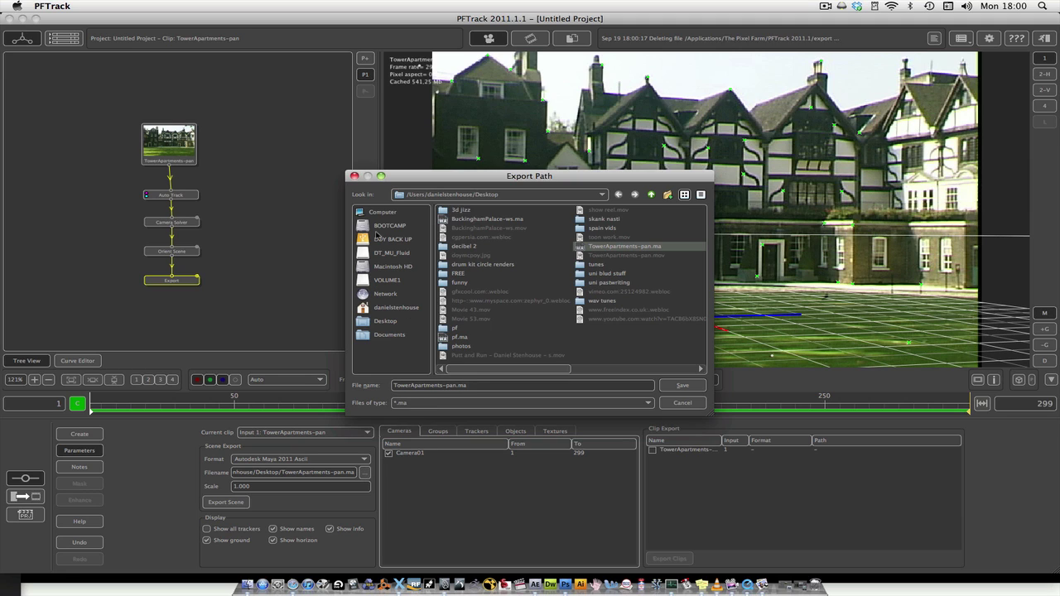
{"action": "left_click", "coordinate": [398, 324]}
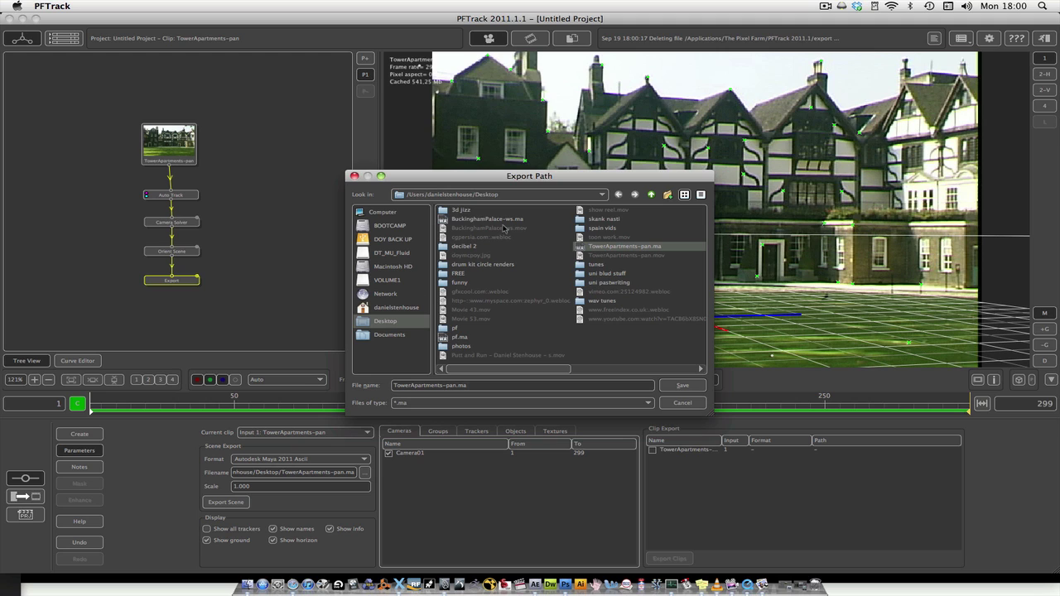
{"action": "double_click", "coordinate": [472, 212]}
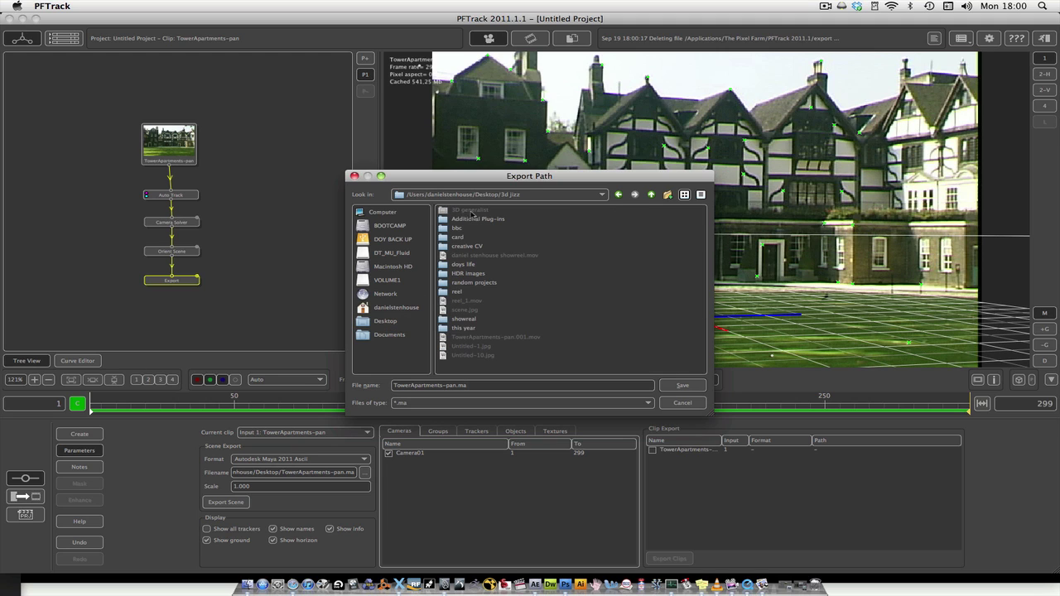
{"action": "left_click", "coordinate": [675, 387]}
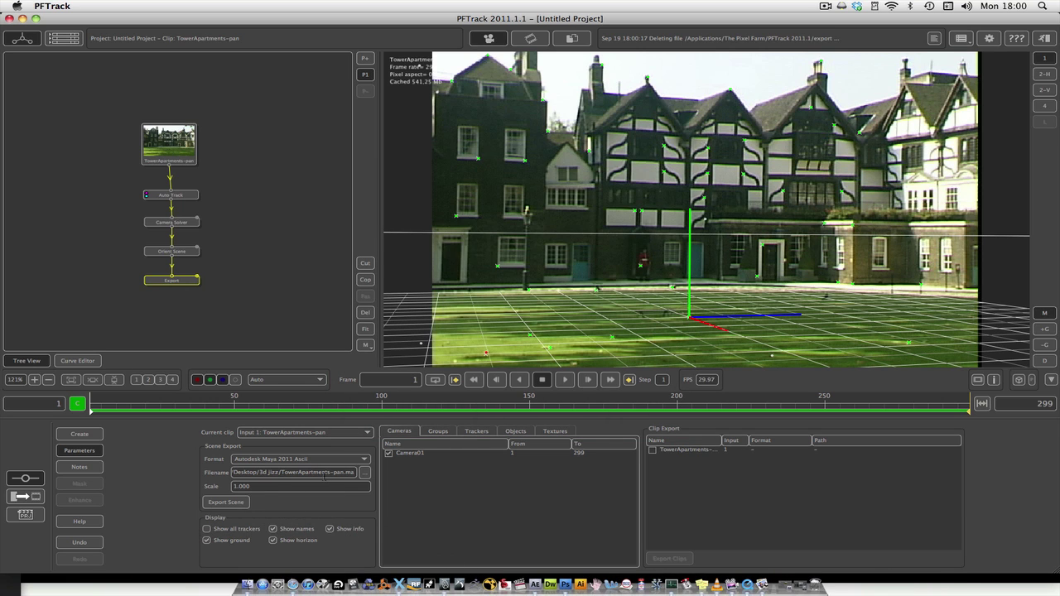
{"action": "left_click", "coordinate": [238, 503]}
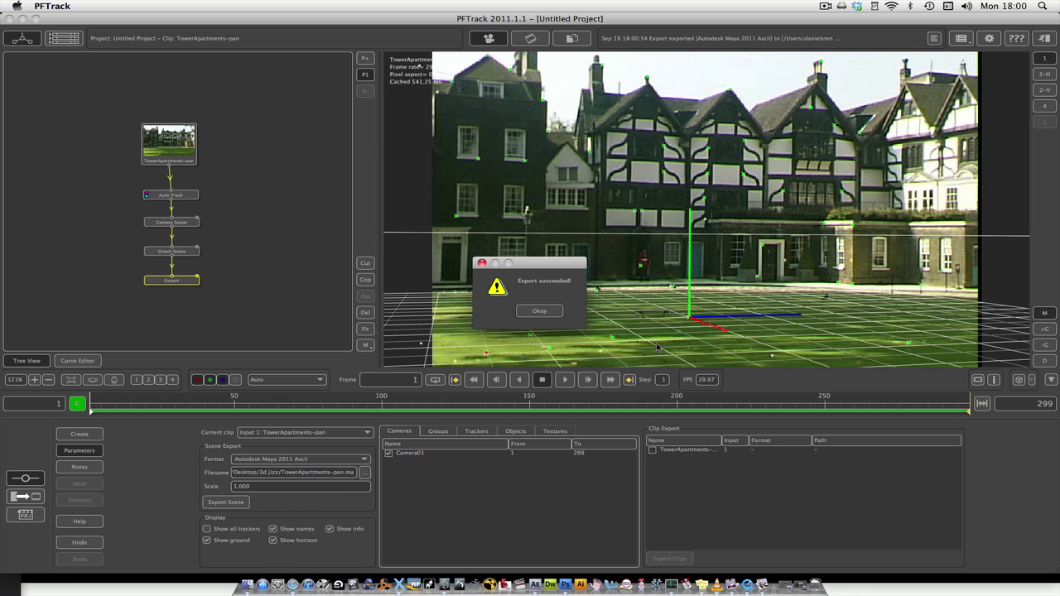
{"action": "left_click", "coordinate": [539, 311]}
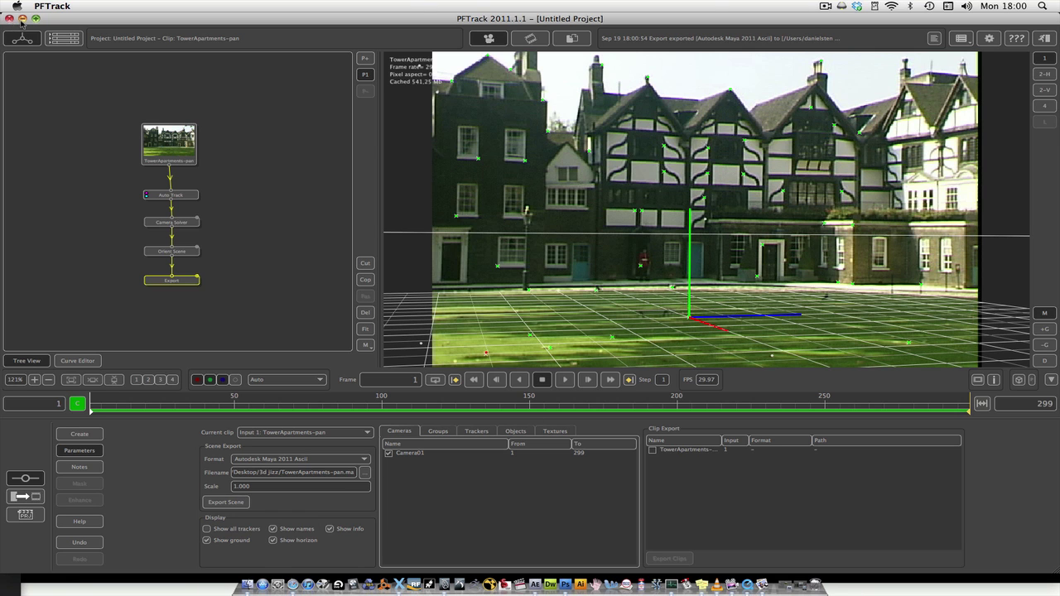
Hide PFTrack and open TowerApartments-pan.ma from 3d jizz in Maya, choosing Don't Save.
{"action": "key", "text": "super+h"}
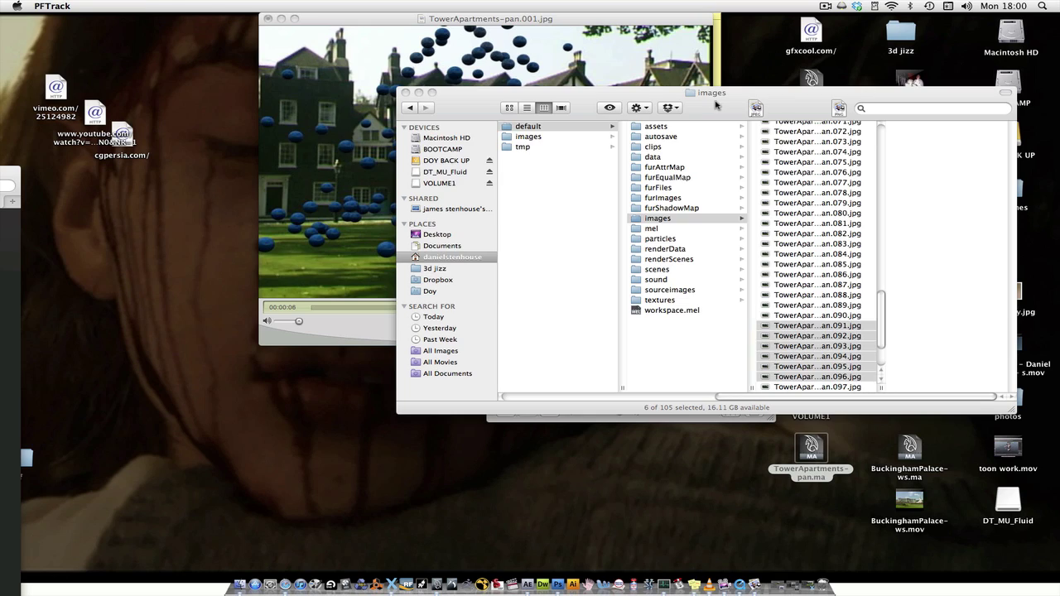
{"action": "left_click_drag", "start_coordinate": [685, 109], "coordinate": [444, 32]}
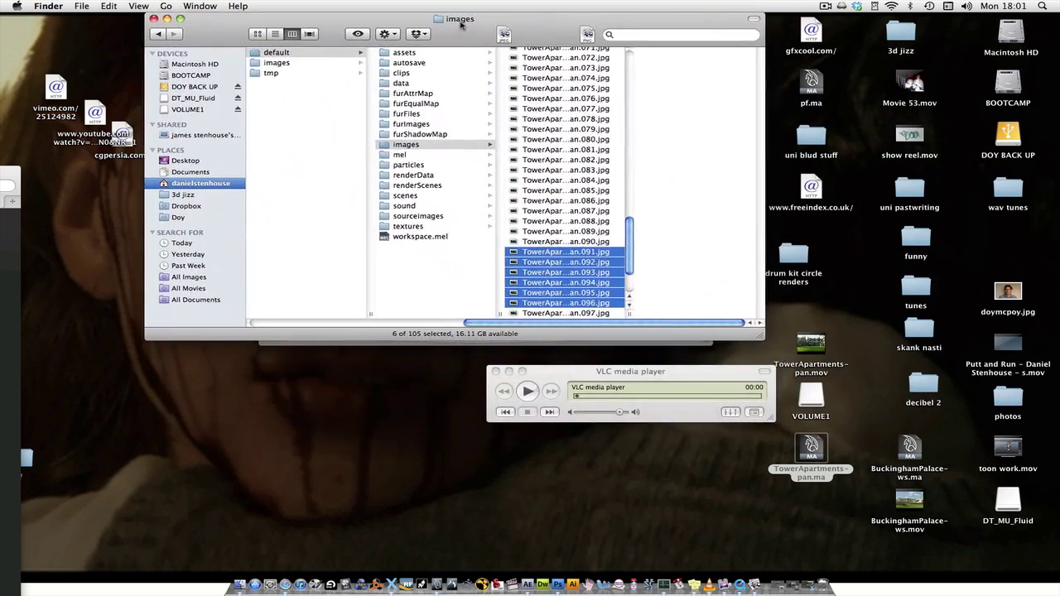
{"action": "double_click", "coordinate": [900, 33]}
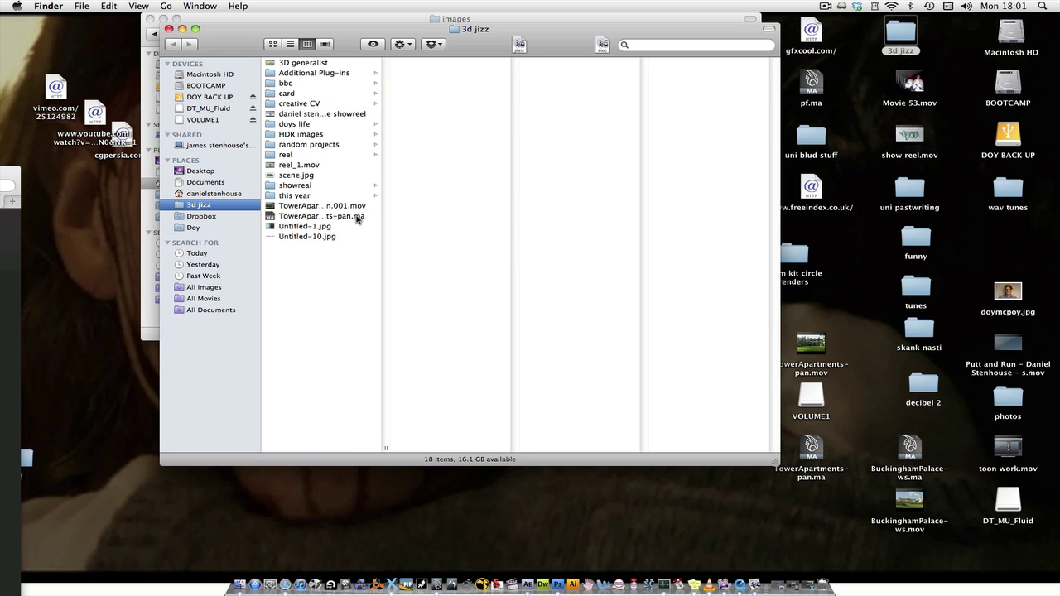
{"action": "double_click", "coordinate": [357, 217]}
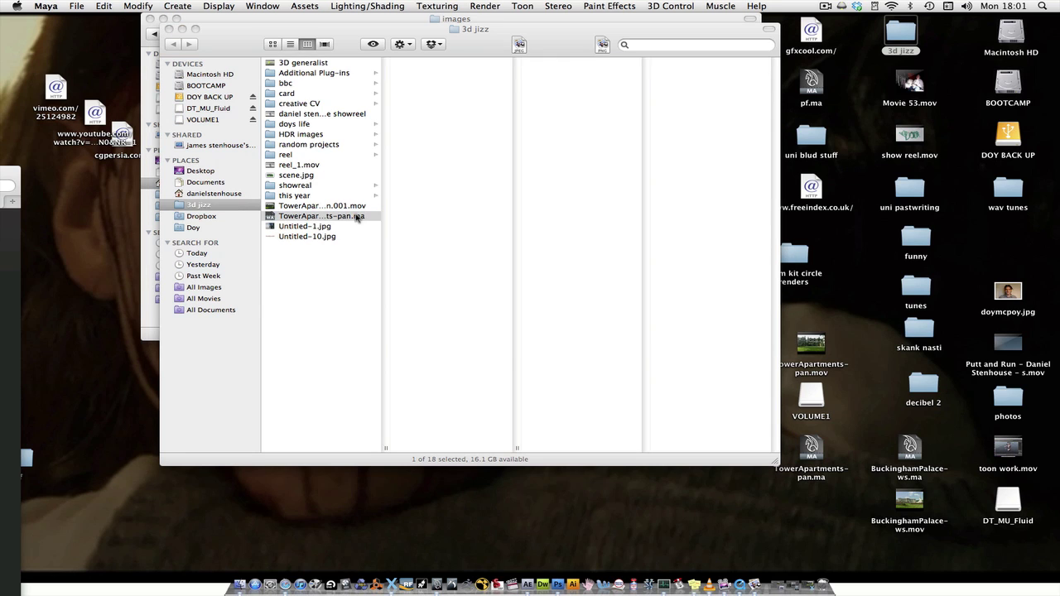
{"action": "left_click", "coordinate": [538, 325]}
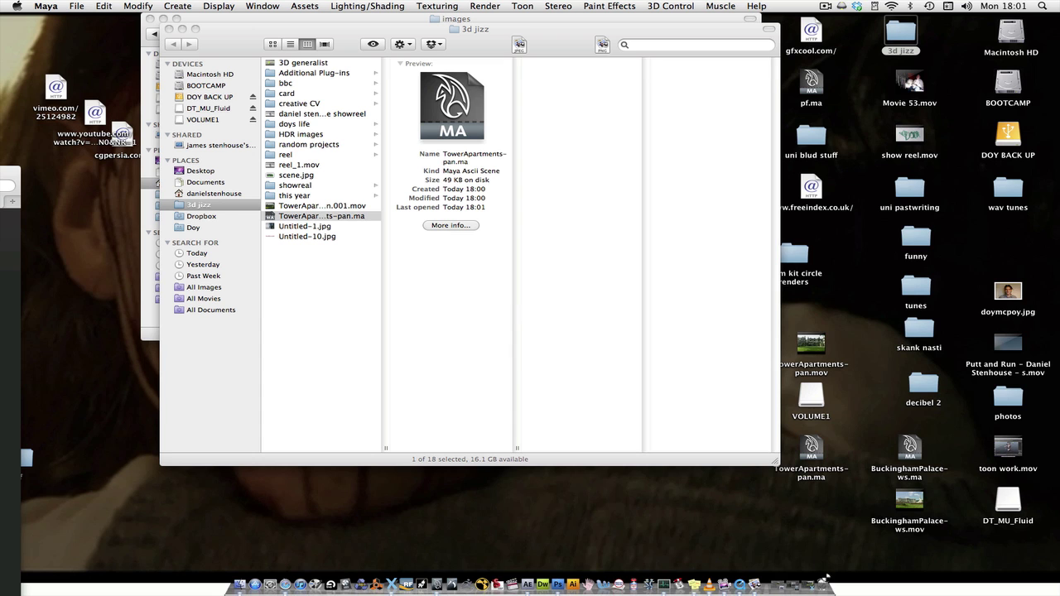
{"action": "mouse_move", "coordinate": [799, 570]}
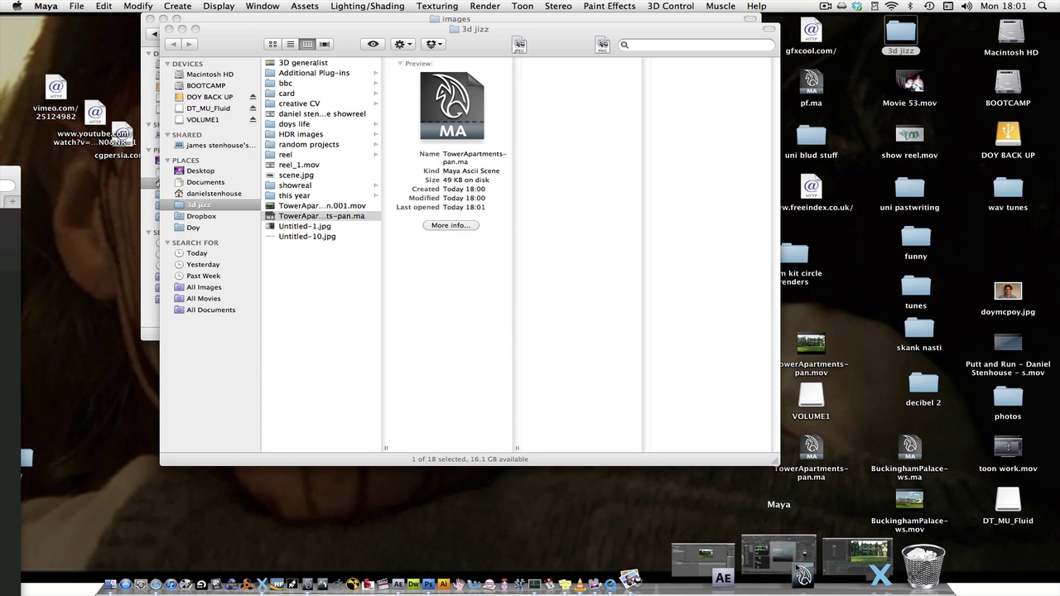
Switch Maya to a single perspective view and tumble and dolly out to show camera, trackers and grid.
{"action": "left_click", "coordinate": [799, 570]}
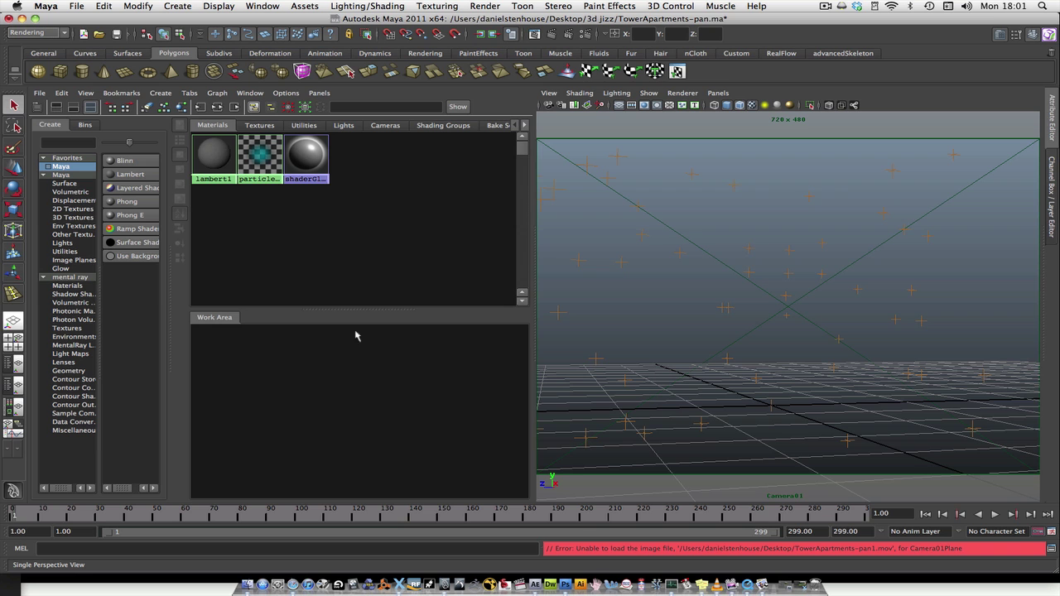
{"action": "left_click", "coordinate": [14, 322]}
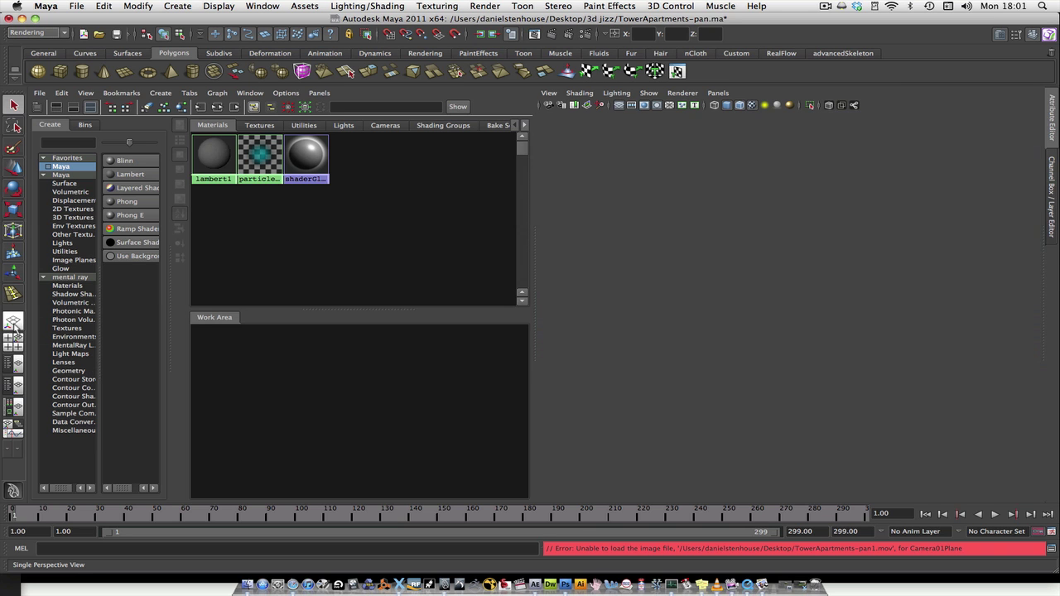
{"action": "mouse_move", "coordinate": [480, 378]}
{"action": "left_mouse_down", "text": "alt"}
{"action": "mouse_move", "coordinate": [556, 364]}
{"action": "mouse_move", "coordinate": [491, 373]}
{"action": "left_mouse_up", "text": "alt"}
{"action": "left_click", "coordinate": [836, 379]}
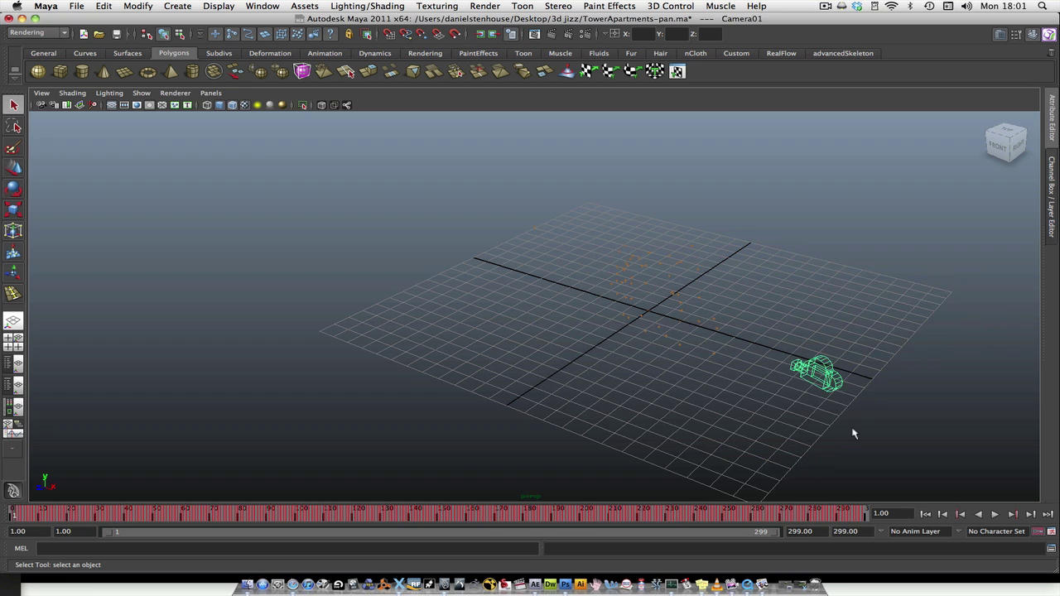
{"action": "left_click_drag", "start_coordinate": [853, 436], "coordinate": [641, 289], "text": "alt"}
{"action": "middle_click_drag", "start_coordinate": [677, 289], "coordinate": [464, 264], "text": "alt"}
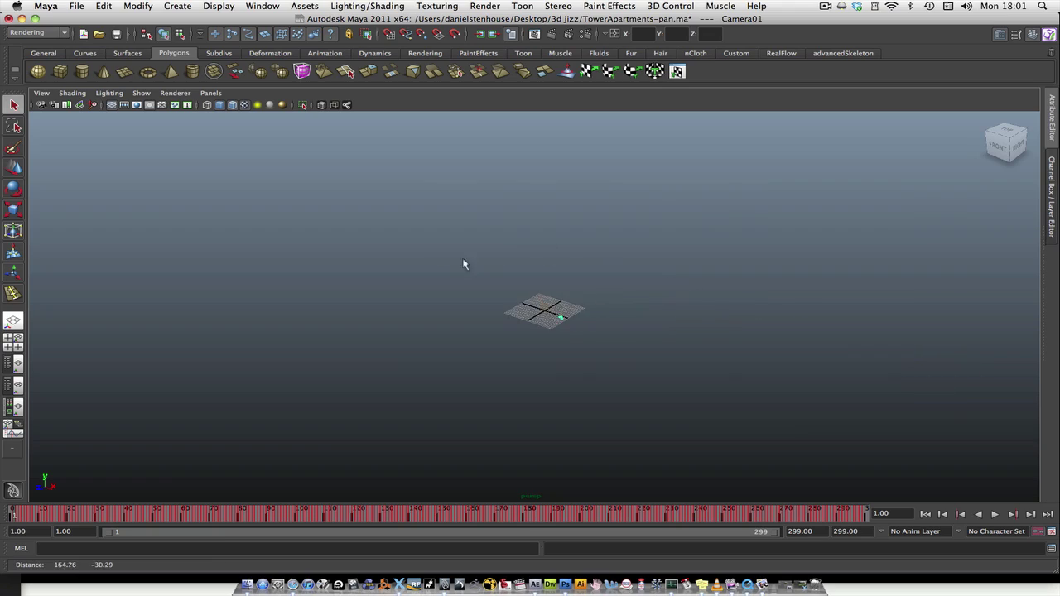
{"action": "scroll", "coordinate": [653, 331], "scroll_direction": "up", "scroll_amount": 10}
{"action": "middle_click_drag", "start_coordinate": [655, 329], "coordinate": [613, 308], "text": "alt"}
{"action": "left_click_drag", "start_coordinate": [371, 276], "coordinate": [468, 339]}
{"action": "scroll", "coordinate": [616, 381], "scroll_direction": "up", "scroll_amount": 3}
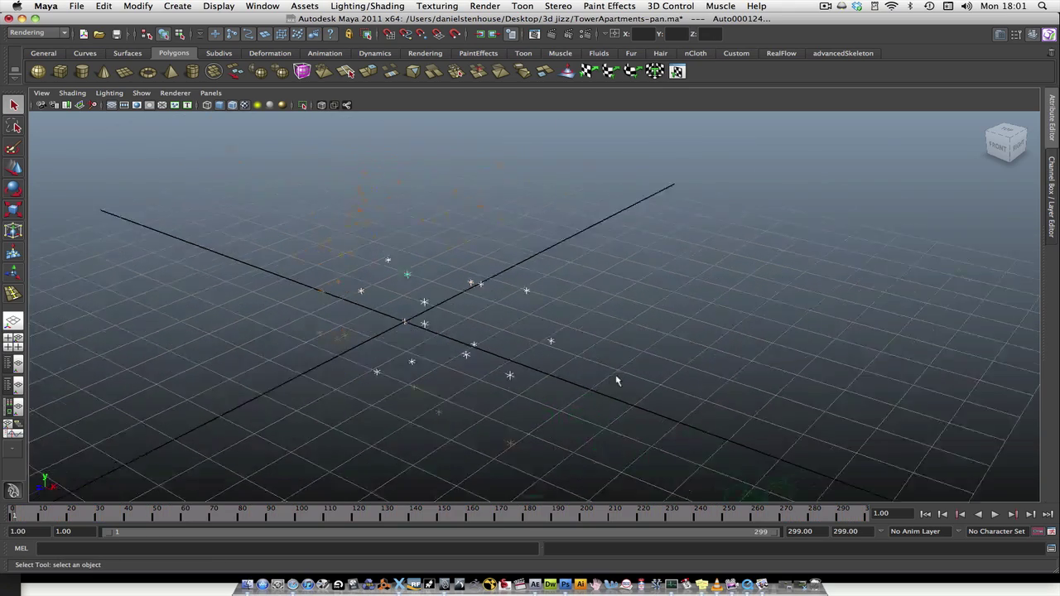
{"action": "left_click_drag", "start_coordinate": [617, 381], "coordinate": [700, 386], "text": "alt"}
{"action": "scroll", "coordinate": [720, 381], "scroll_direction": "down", "scroll_amount": 5}
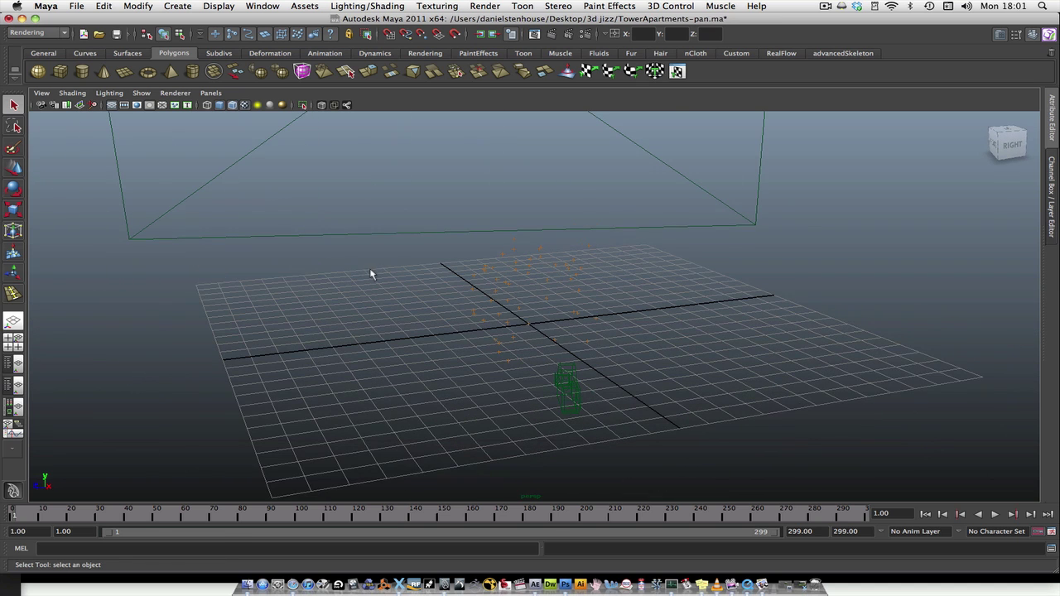
Show the Outliner, select and frame the pf_data group, and open the Attribute Editor.
{"action": "left_click", "coordinate": [14, 364]}
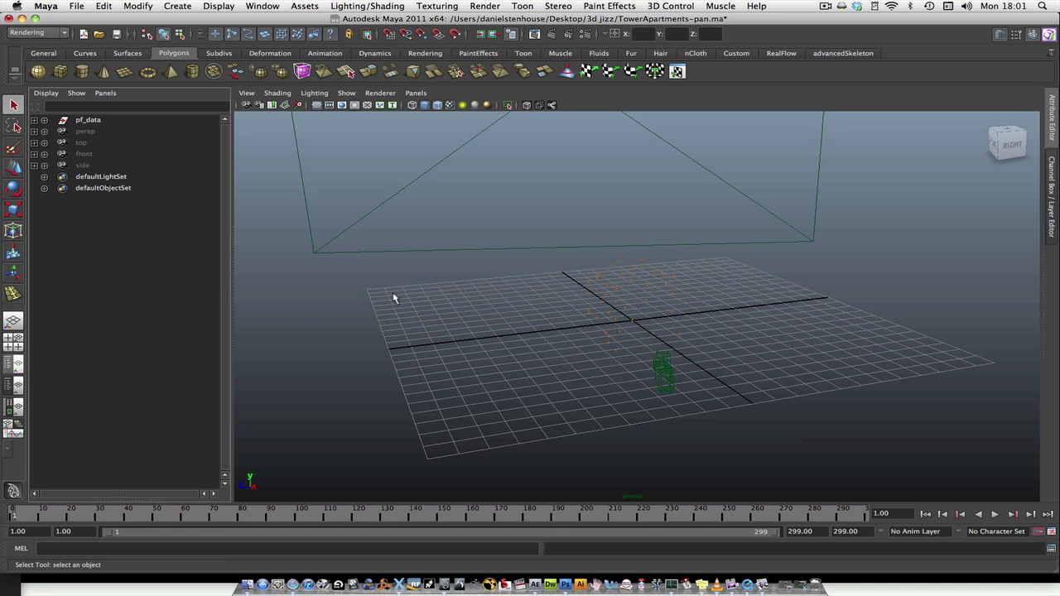
{"action": "left_click", "coordinate": [81, 119]}
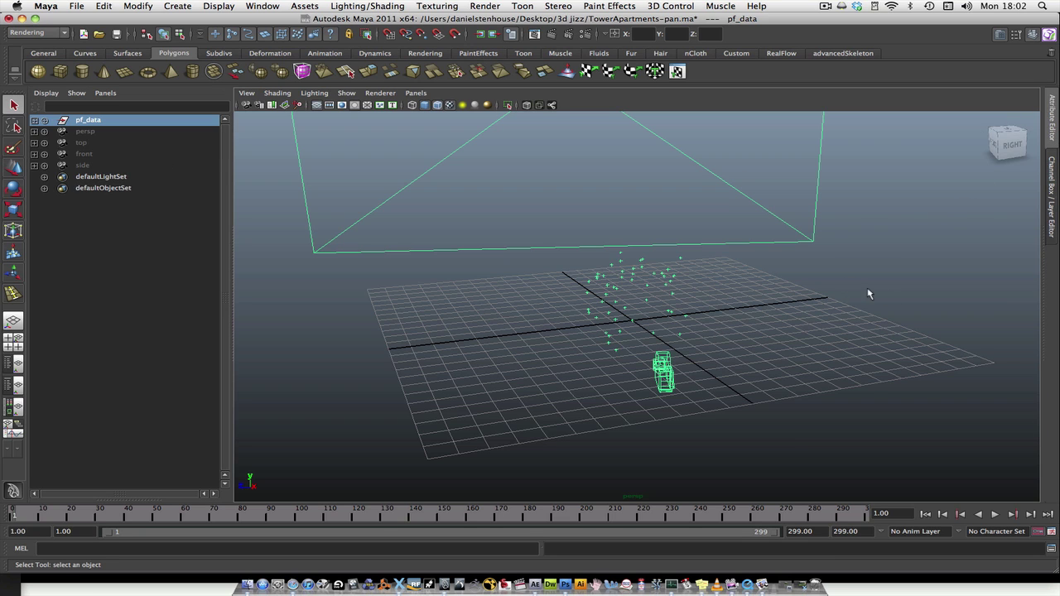
{"action": "key", "text": "f"}
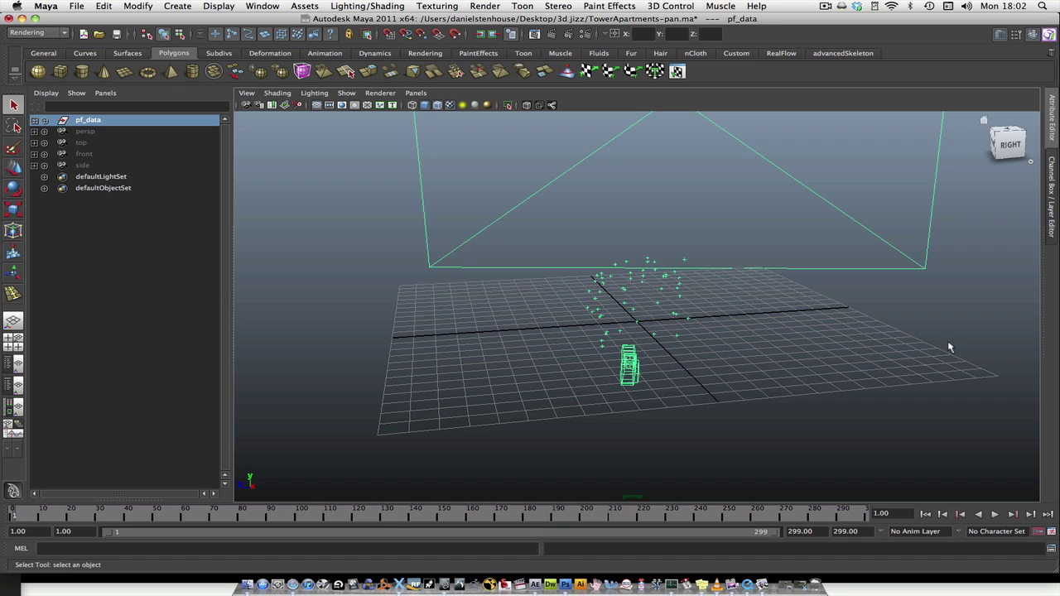
{"action": "left_click", "coordinate": [1053, 122]}
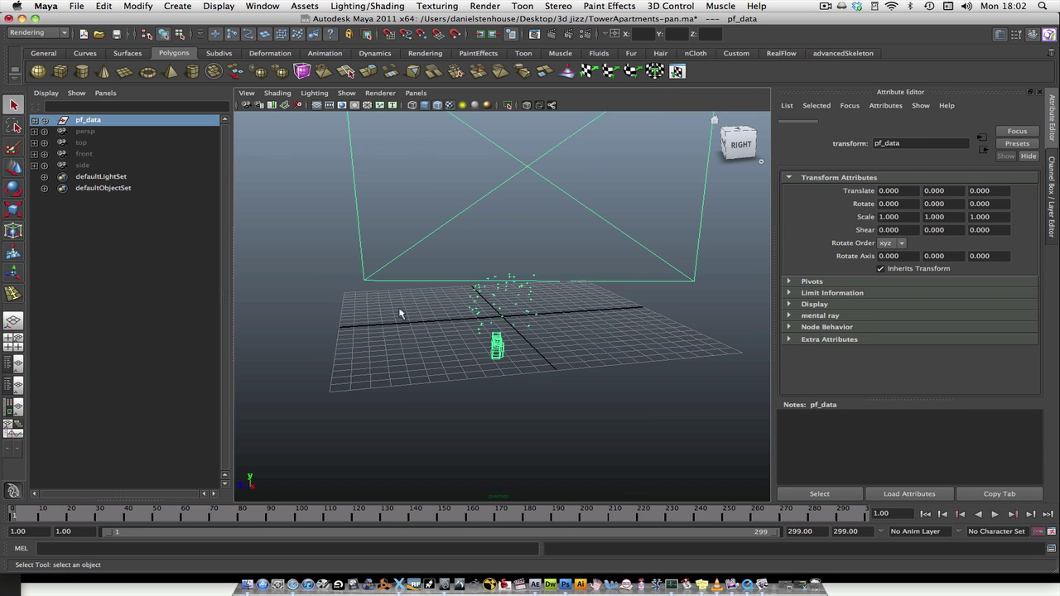
Select Camera01 and open its Camera01Plane image plane tab.
{"action": "left_click", "coordinate": [351, 264]}
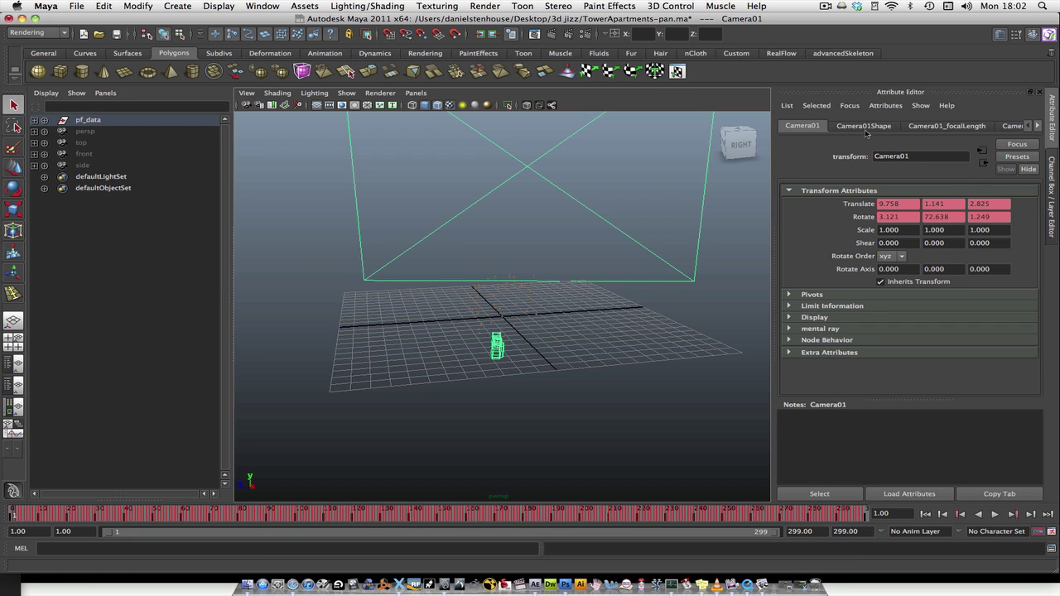
{"action": "left_click", "coordinate": [865, 128]}
{"action": "scroll", "coordinate": [970, 132], "scroll_direction": "down", "scroll_amount": 5}
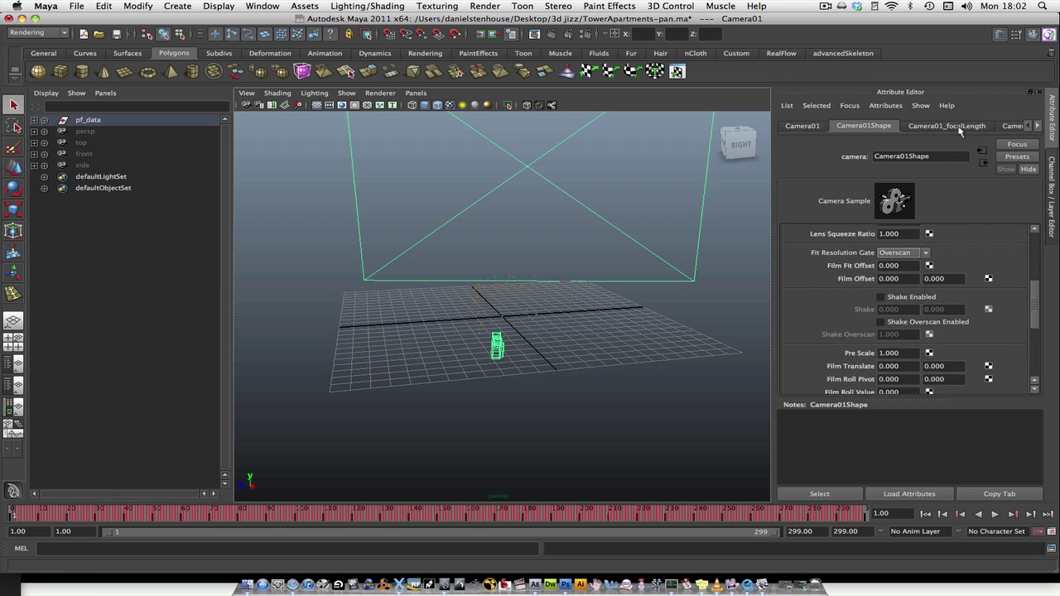
{"action": "left_click", "coordinate": [1017, 125]}
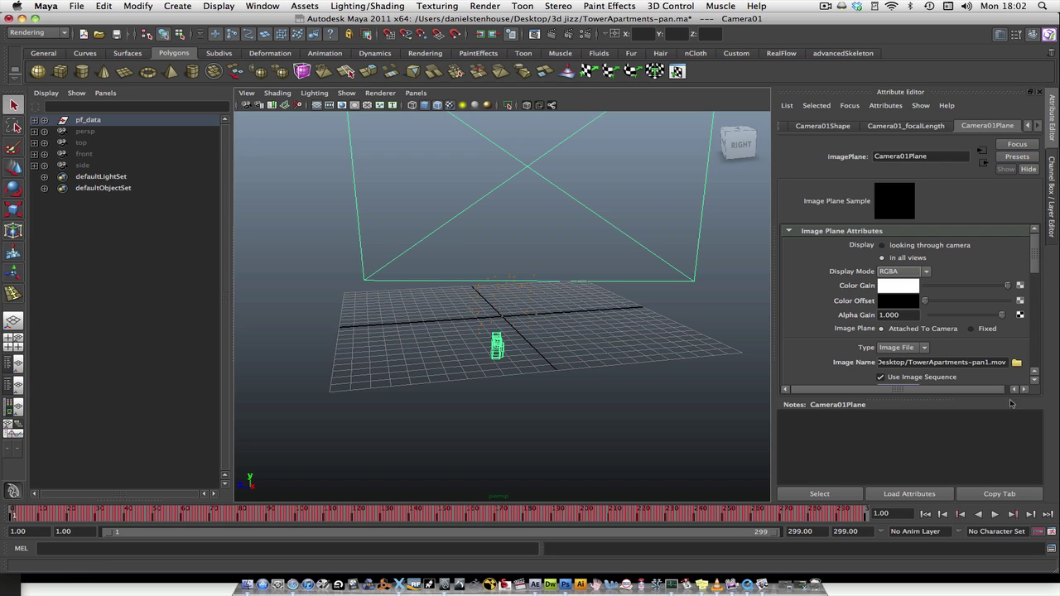
Load TowerApartments-pan 001.jpg from Desktop > 3d jizz > random projects > tracking images as Camera01's image plane.
{"action": "left_click", "coordinate": [1017, 363]}
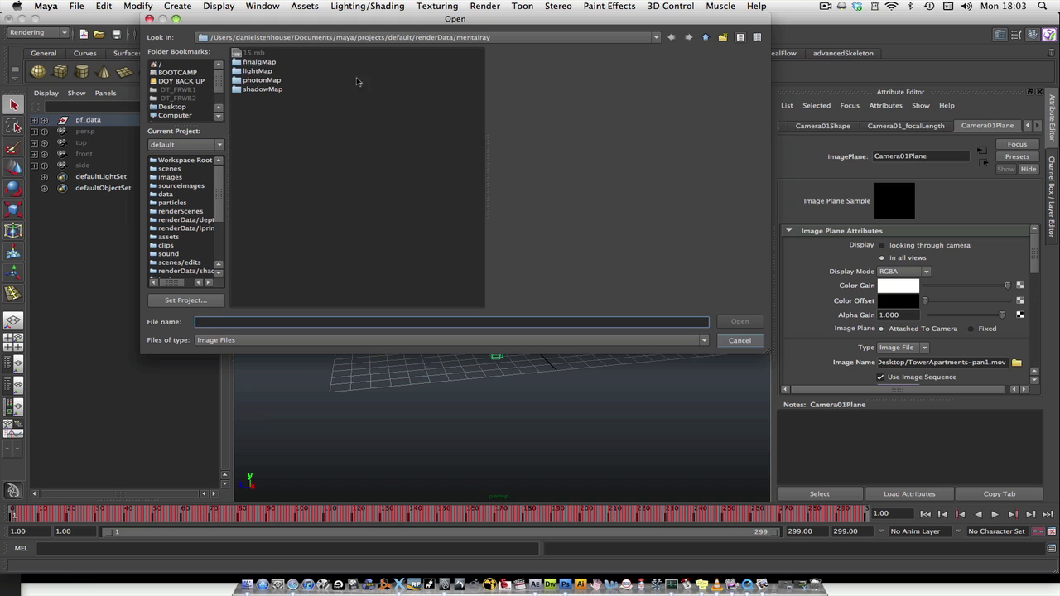
{"action": "left_click", "coordinate": [198, 109]}
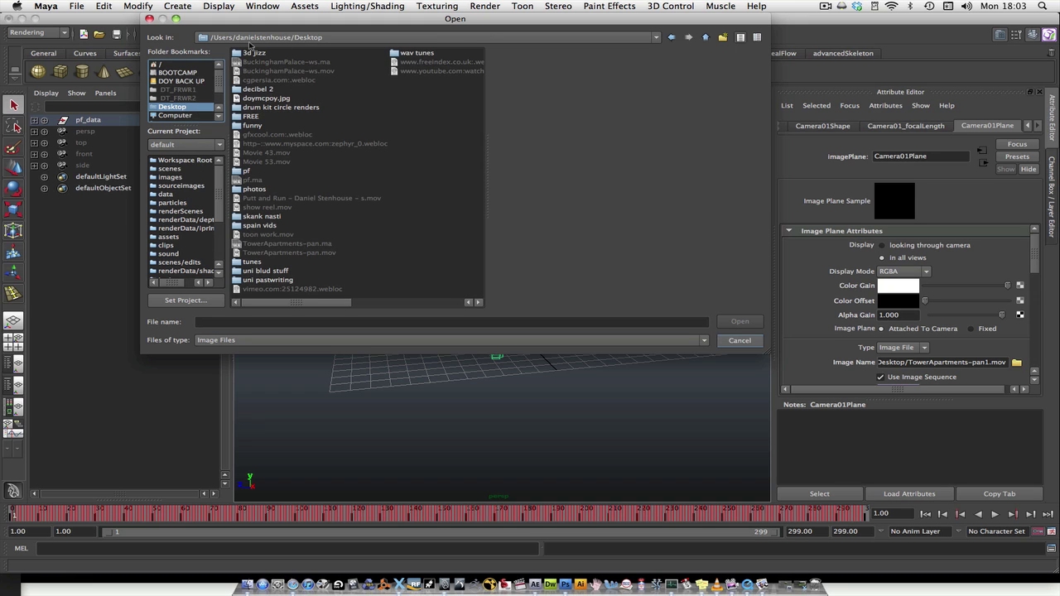
{"action": "double_click", "coordinate": [245, 52]}
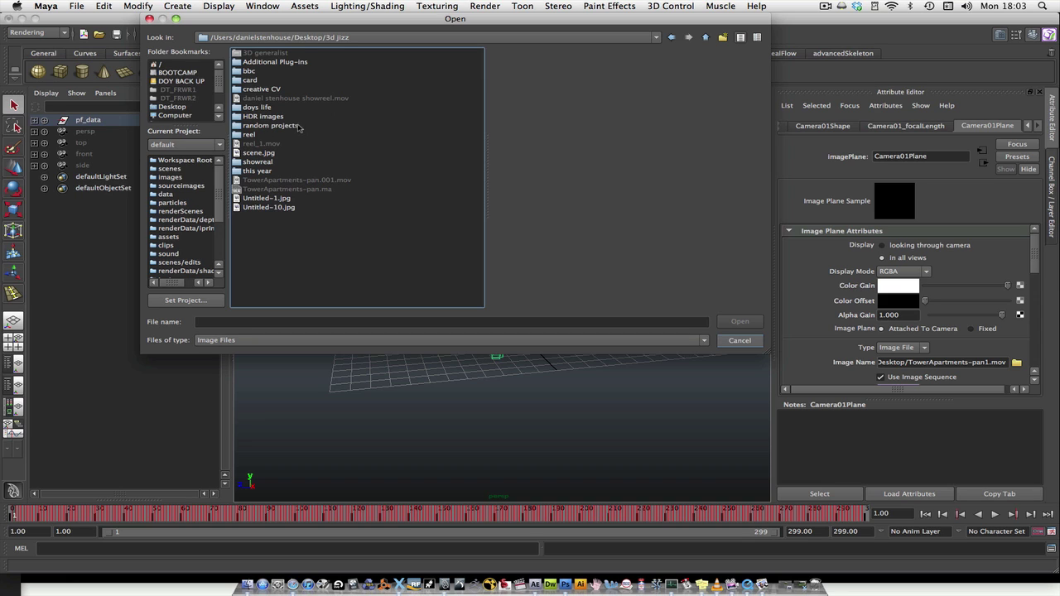
{"action": "double_click", "coordinate": [270, 126]}
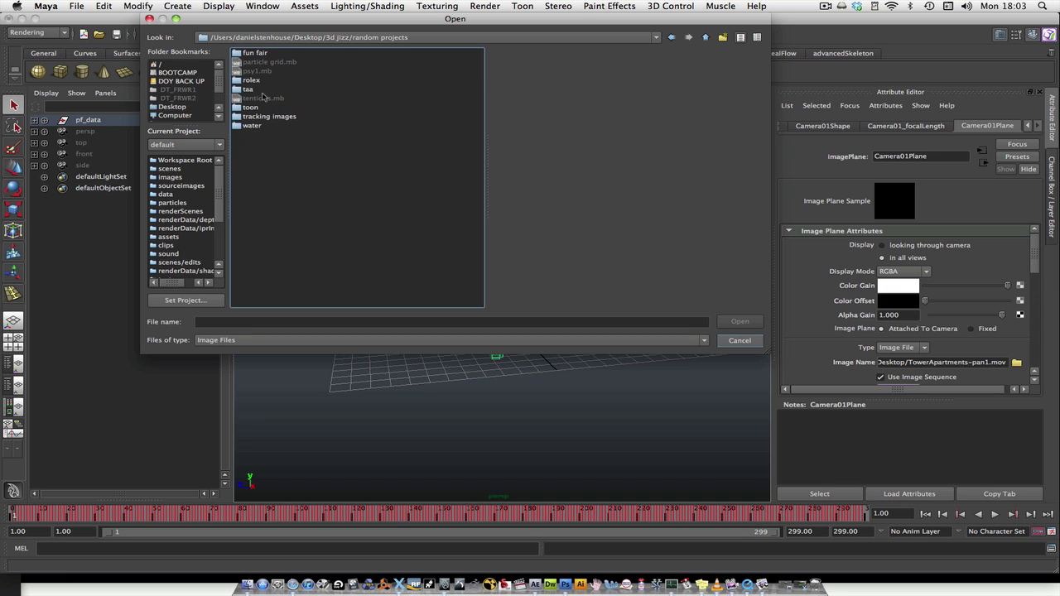
{"action": "double_click", "coordinate": [265, 117]}
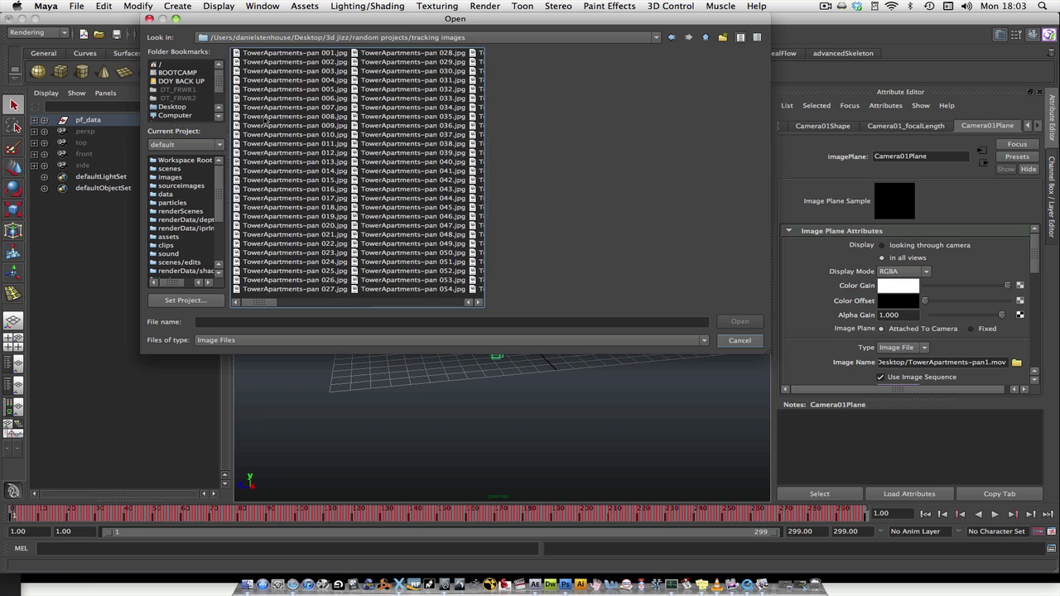
{"action": "left_click", "coordinate": [289, 56]}
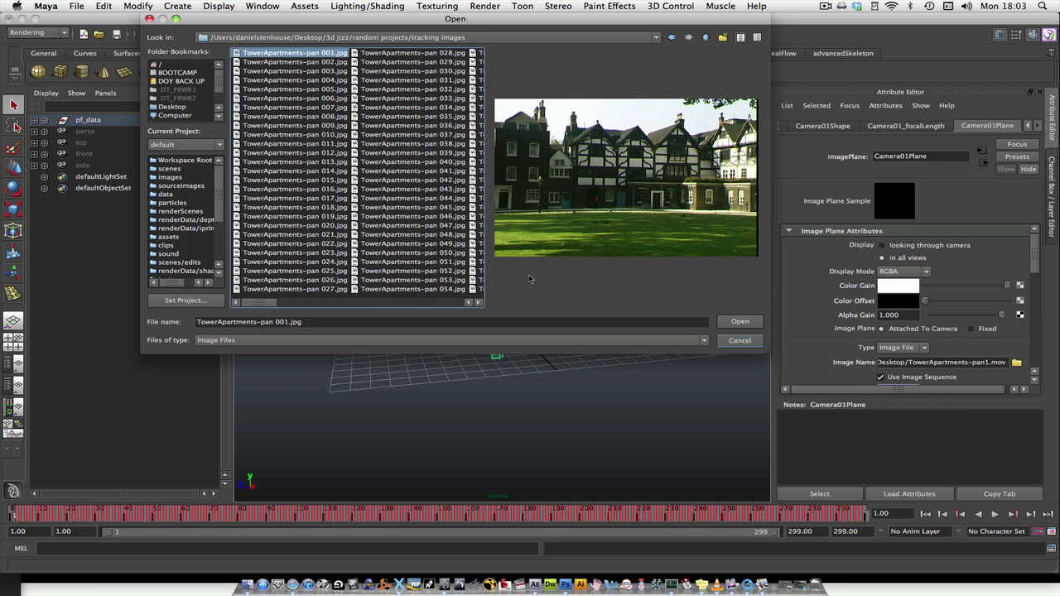
{"action": "left_click", "coordinate": [737, 322]}
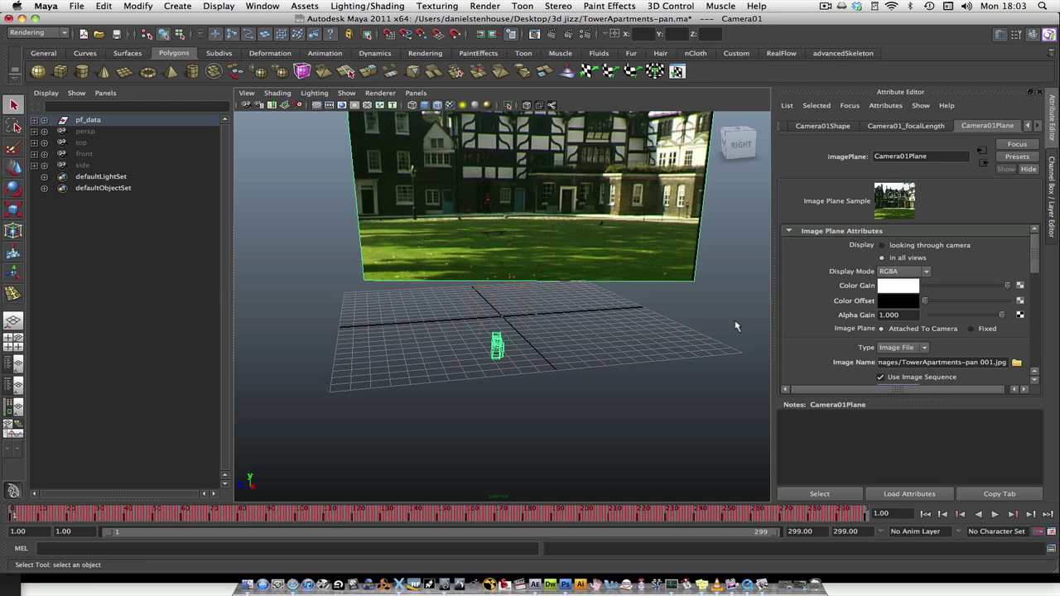
Look through Camera01 with smooth display, then scrub the footage to check the track.
{"action": "right_click_drag", "start_coordinate": [551, 300], "coordinate": [634, 313], "text": "alt"}
{"action": "scroll", "coordinate": [568, 300], "scroll_direction": "up", "scroll_amount": 5}
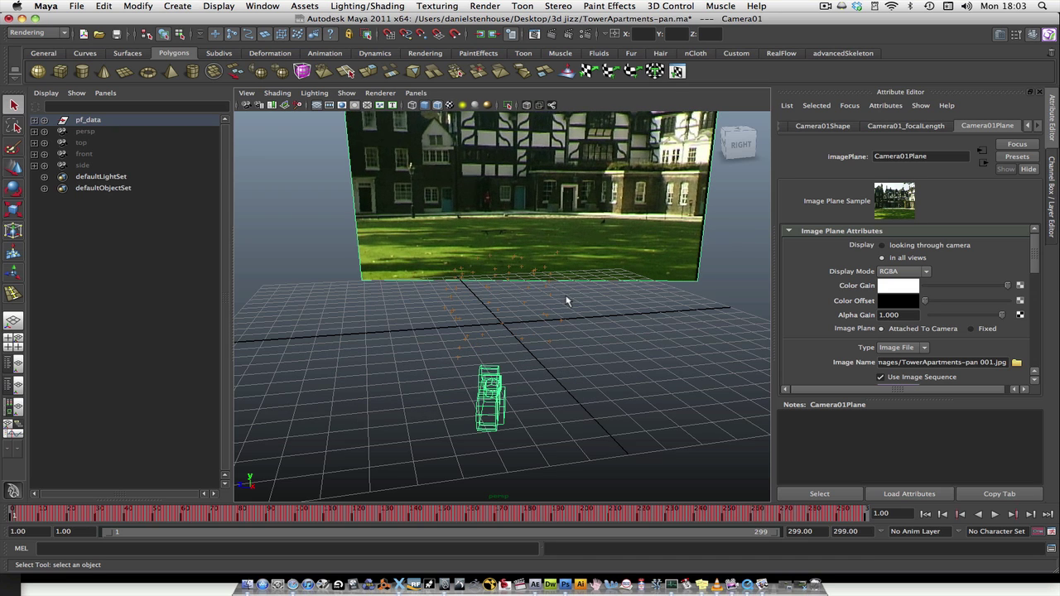
{"action": "key", "text": "3"}
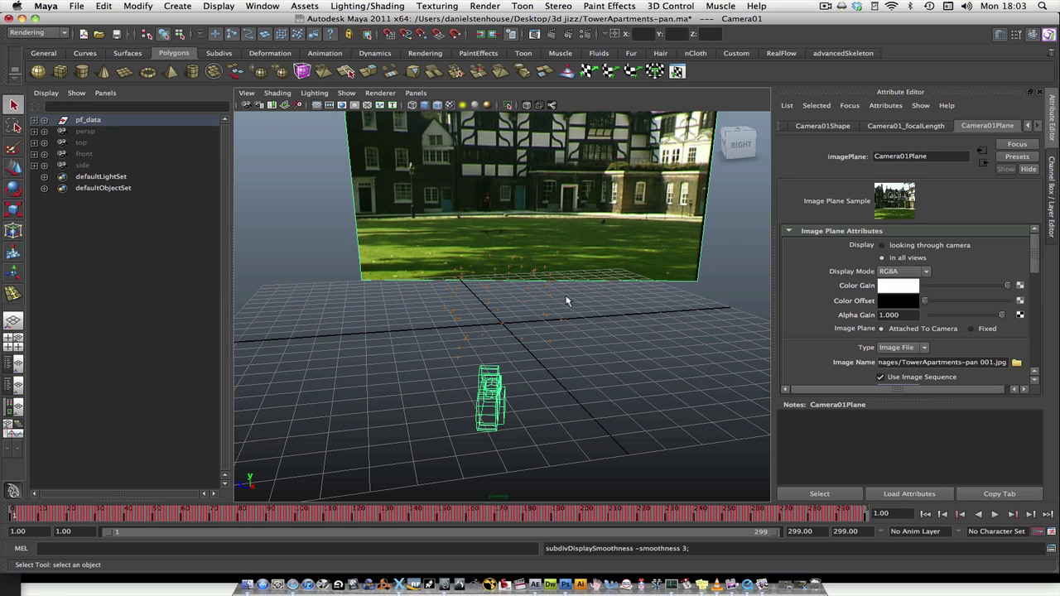
{"action": "left_click", "coordinate": [415, 93]}
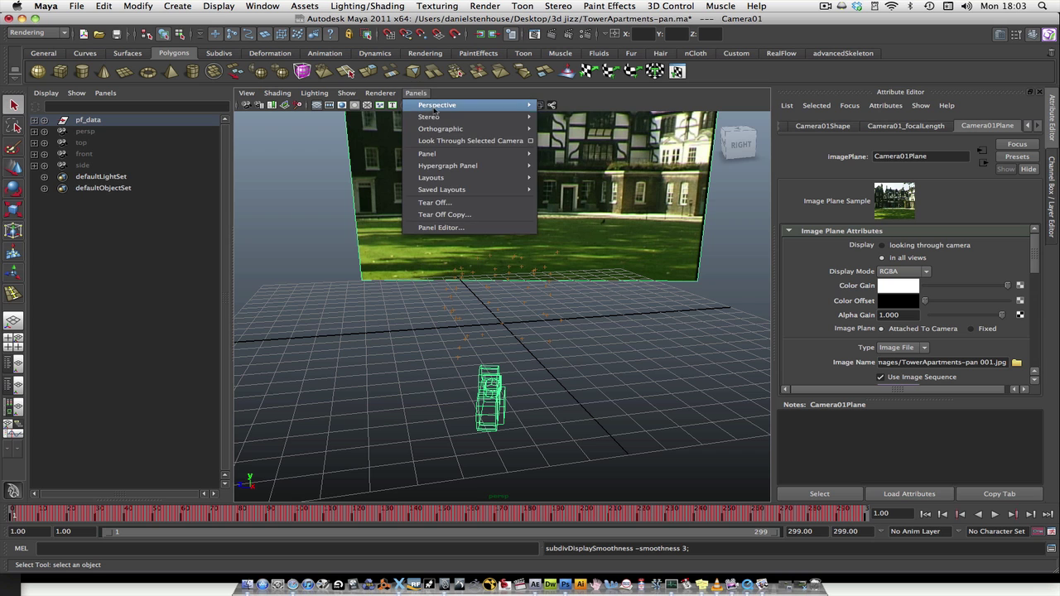
{"action": "mouse_move", "coordinate": [511, 110]}
{"action": "left_click", "coordinate": [571, 106]}
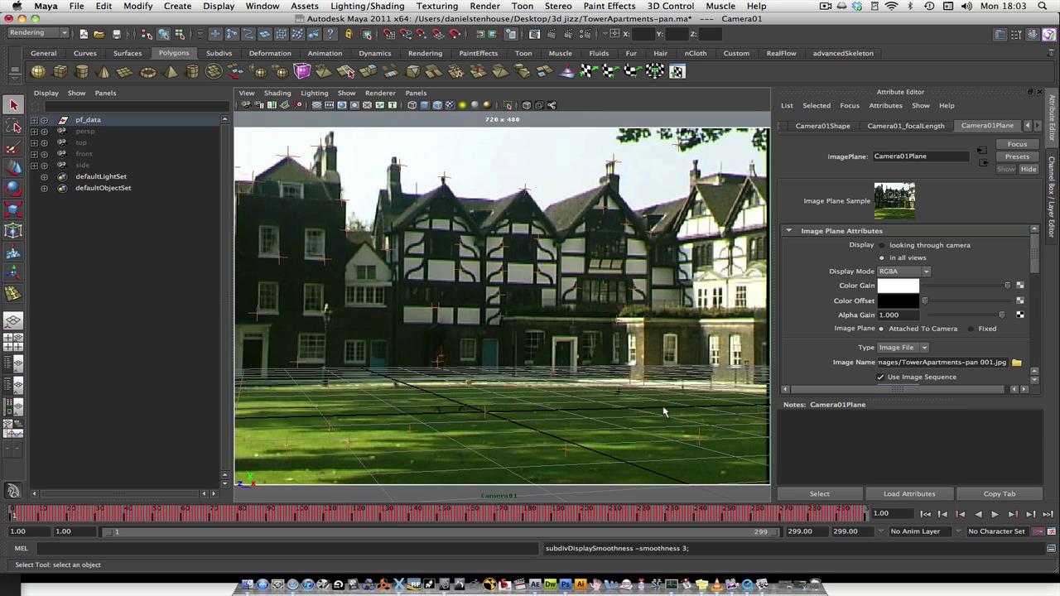
{"action": "left_click_drag", "start_coordinate": [322, 524], "coordinate": [727, 518]}
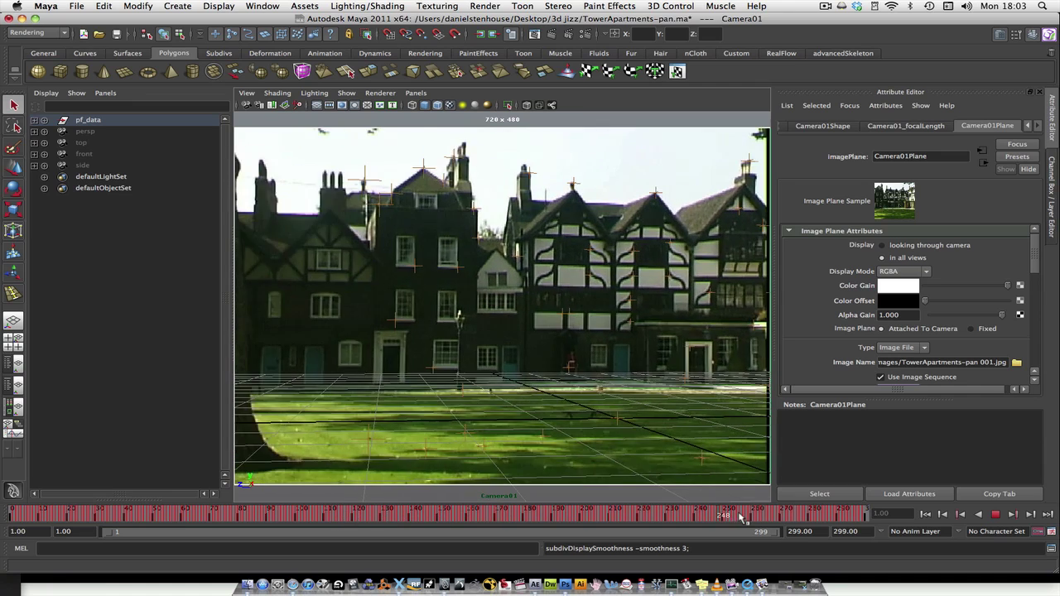
{"action": "left_click", "coordinate": [62, 514]}
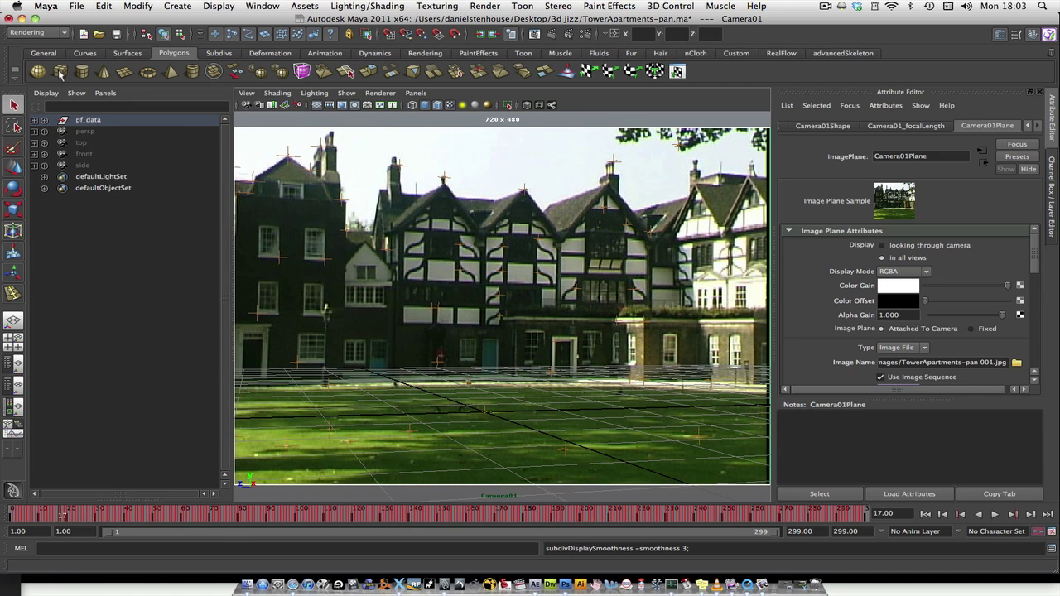
Add a test cube, hide the grid, and play the footage to confirm the cube stays put.
{"action": "left_click", "coordinate": [577, 419]}
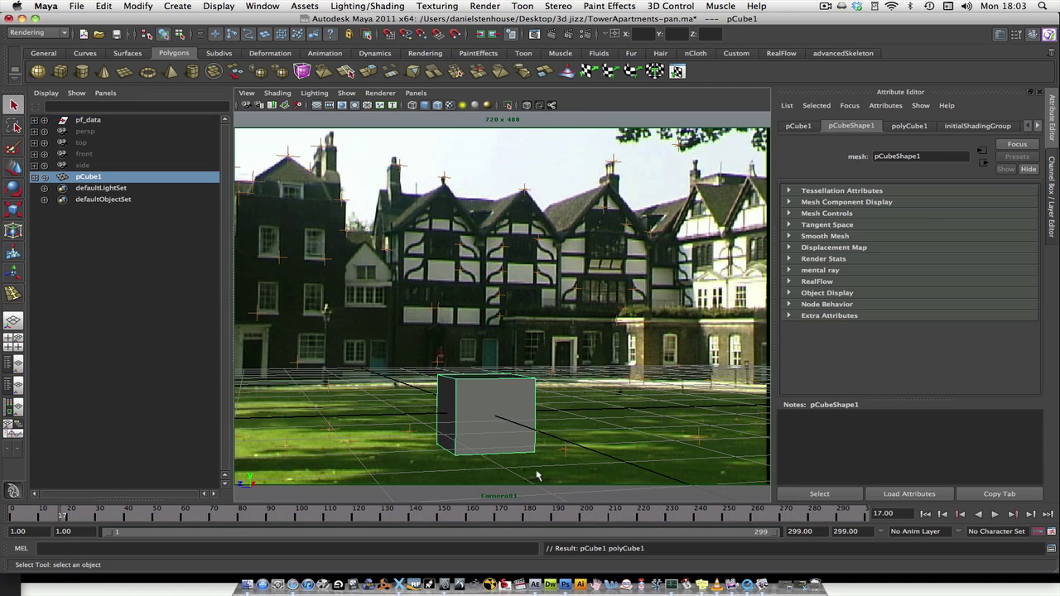
{"action": "left_click", "coordinate": [317, 108]}
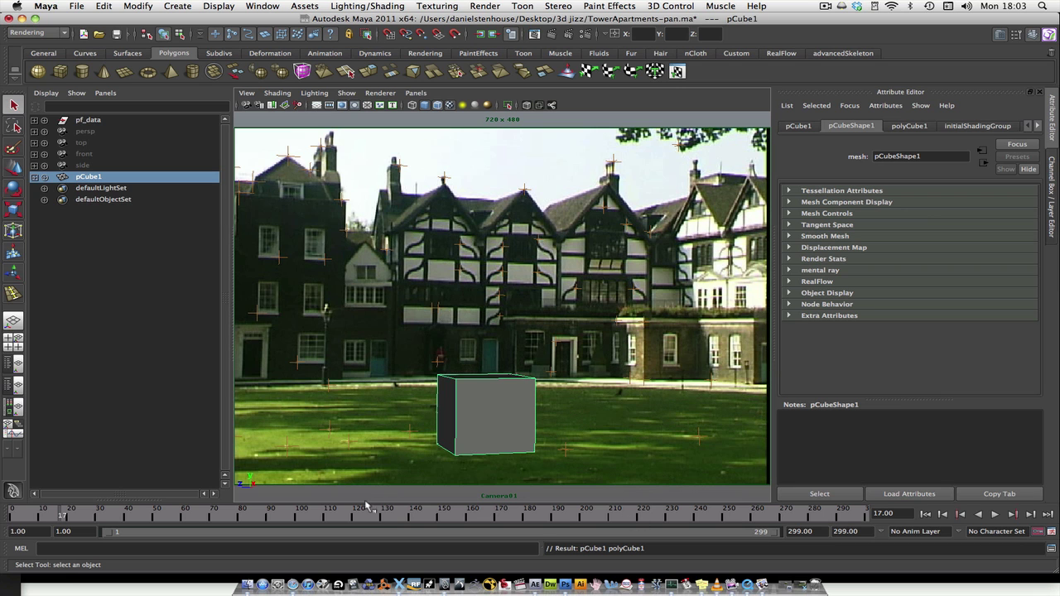
{"action": "left_click", "coordinate": [120, 518]}
{"action": "key", "text": "alt+v"}
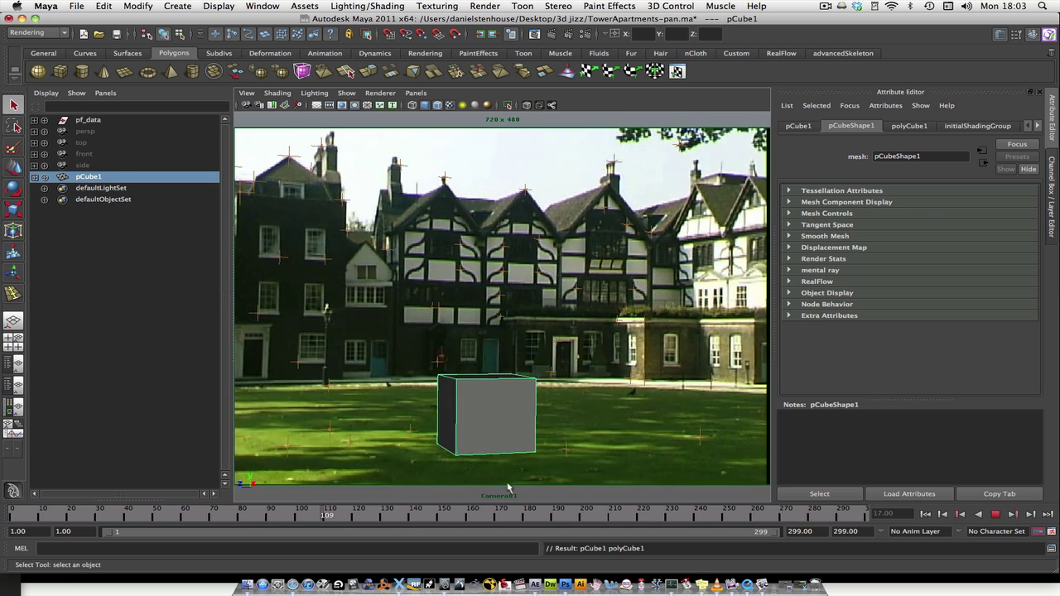
{"action": "key", "text": "alt+shift+v"}
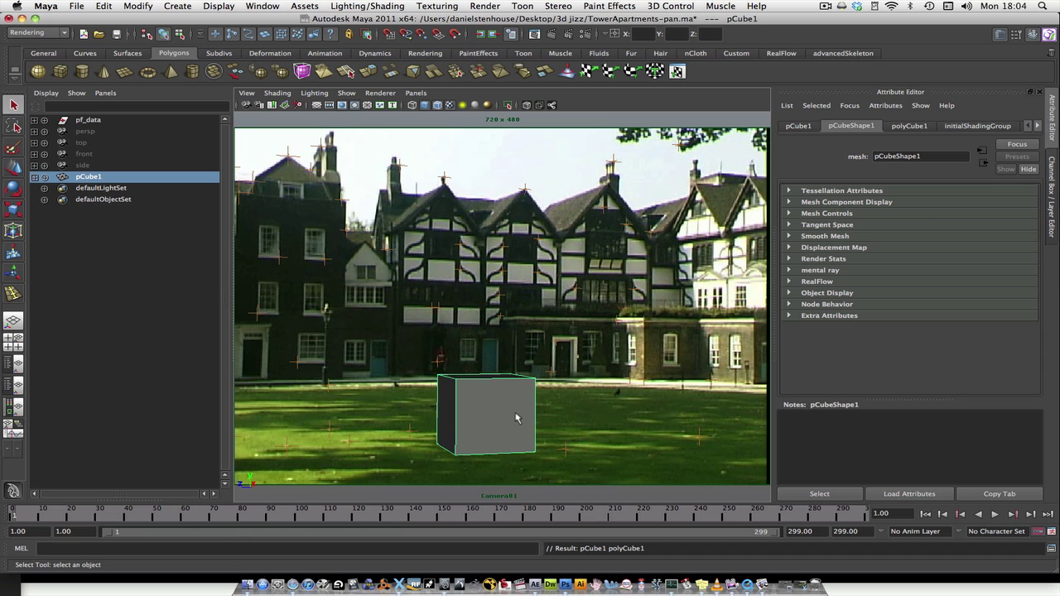
Delete the test cube and bring up the Text options set to ABC, Arial, Poly.
{"action": "key", "text": "Delete"}
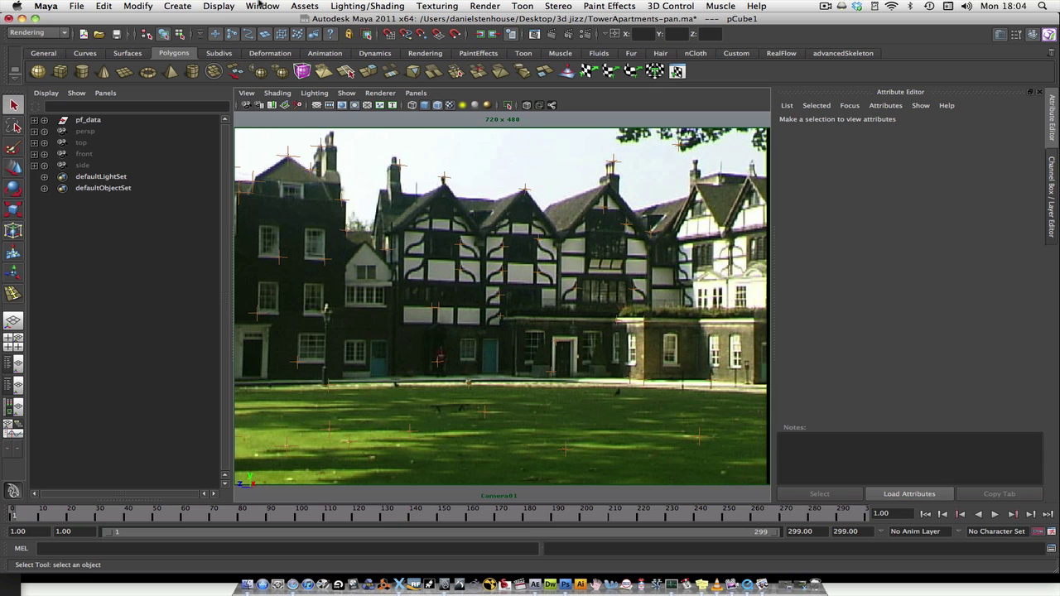
{"action": "left_click", "coordinate": [177, 6]}
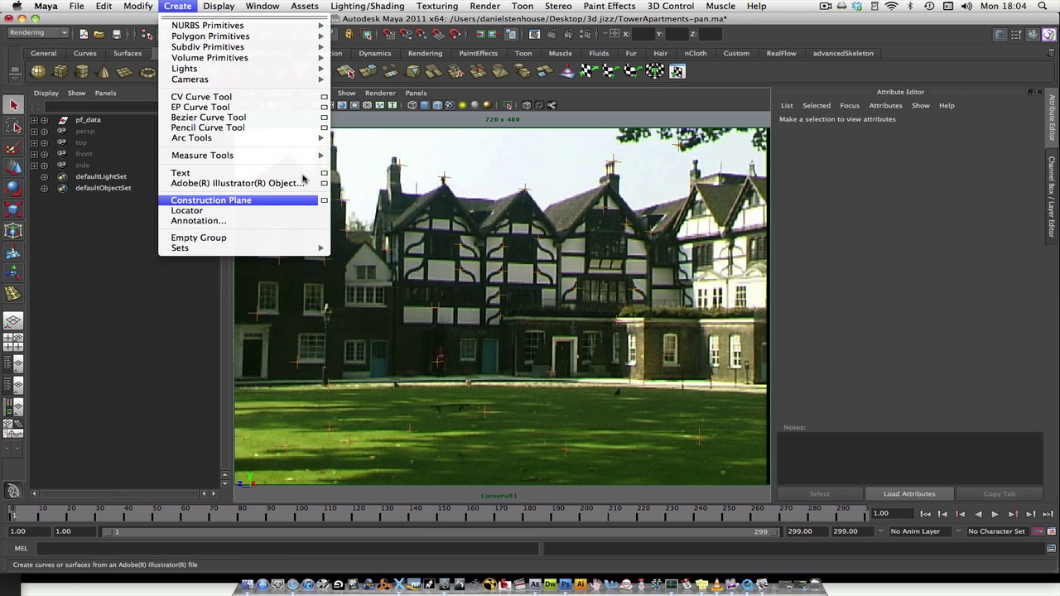
{"action": "left_click", "coordinate": [324, 172]}
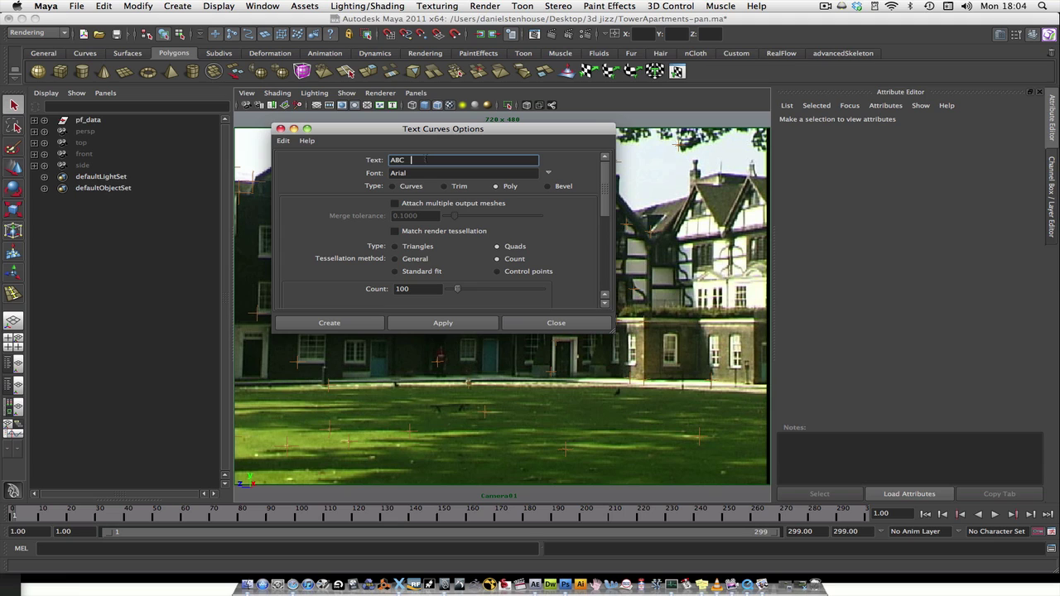
Create bevelled ABC text in Arial and close the Text Curves Options.
{"action": "left_click", "coordinate": [546, 186]}
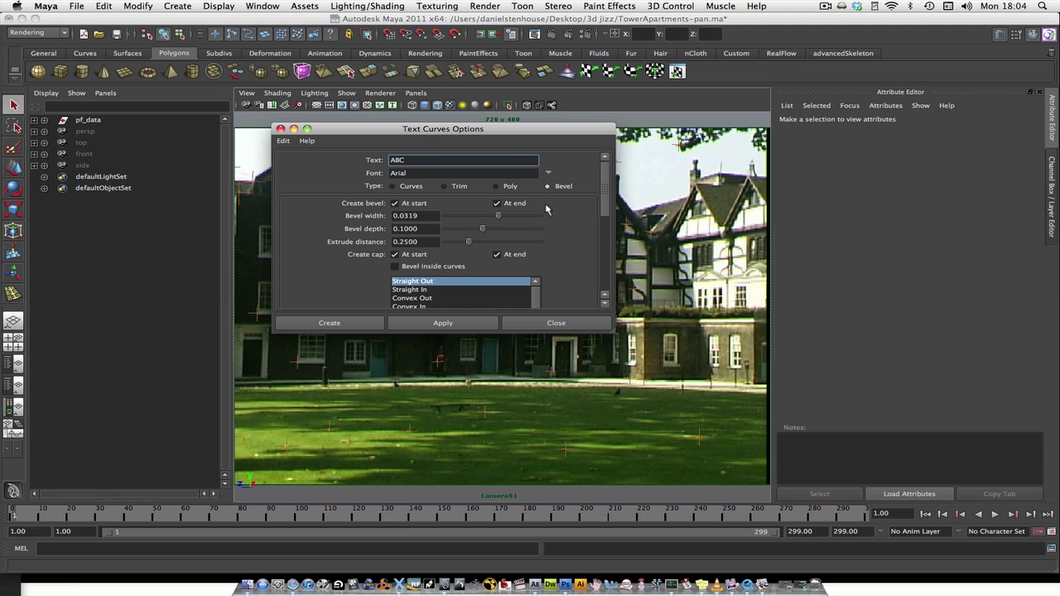
{"action": "left_click", "coordinate": [484, 324]}
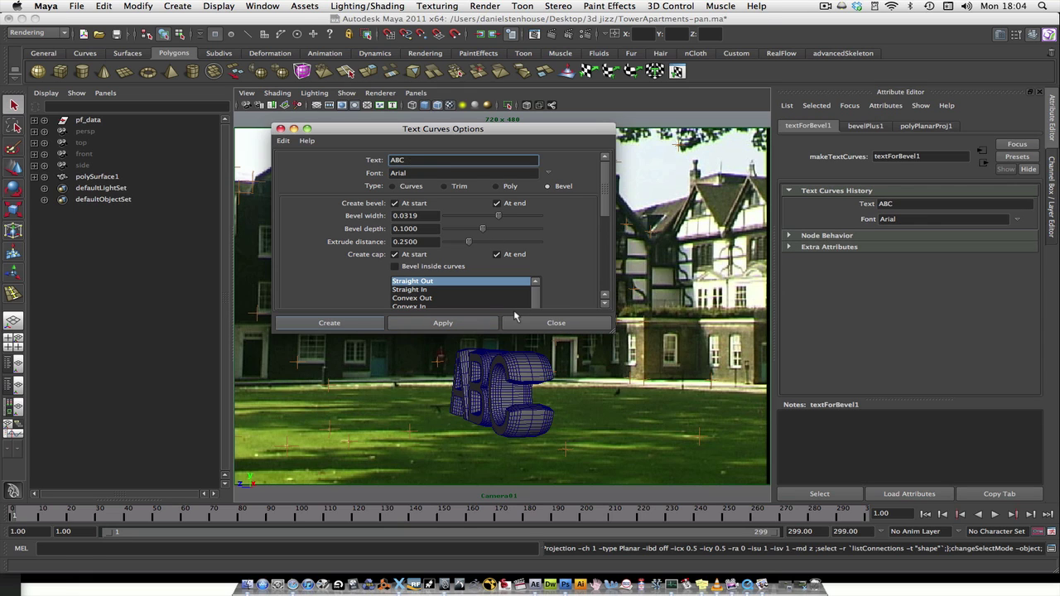
{"action": "left_click", "coordinate": [541, 325]}
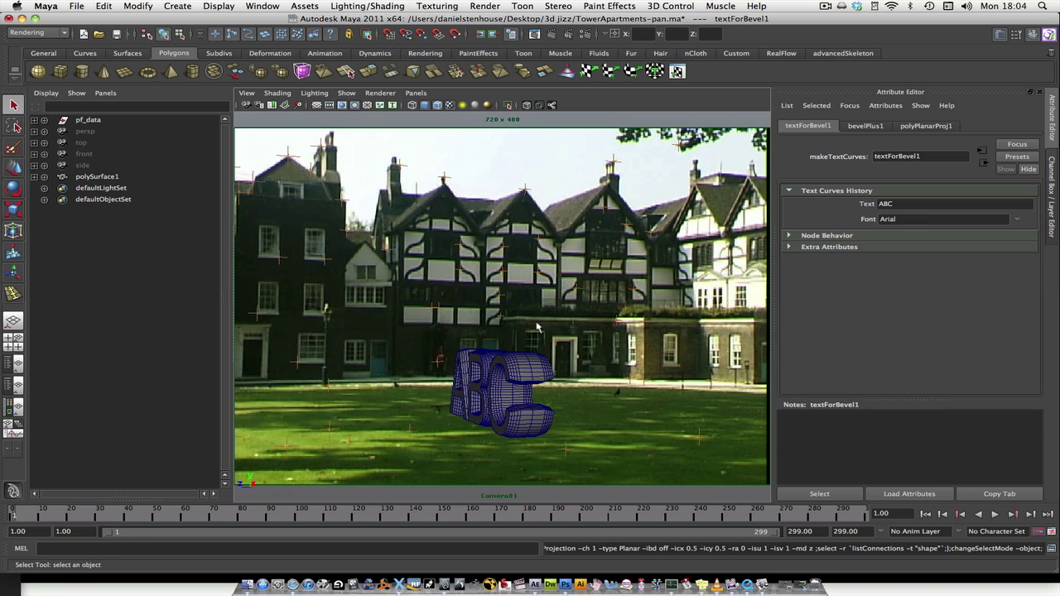
Rotate the ABC text to face the camera, scale it about 1.42 times, and move it left onto the lawn.
{"action": "left_click", "coordinate": [513, 417]}
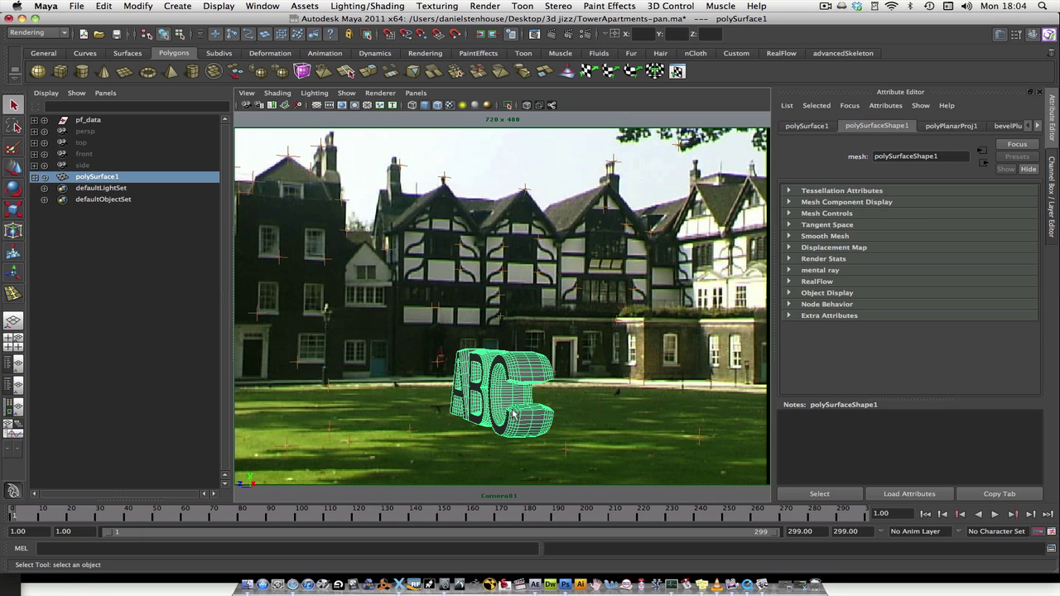
{"action": "key", "text": "e"}
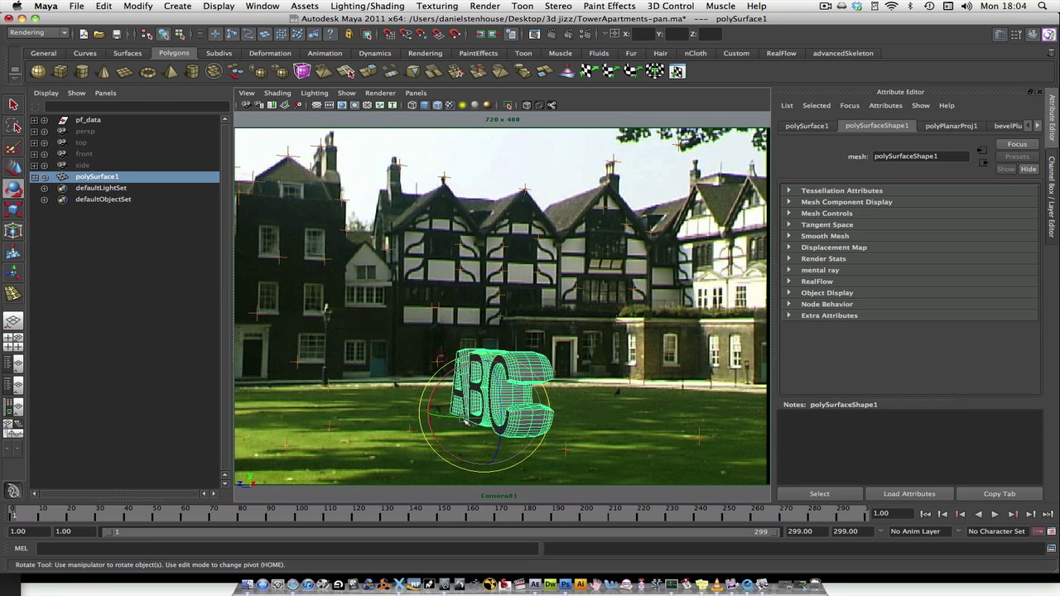
{"action": "left_click_drag", "start_coordinate": [466, 420], "coordinate": [562, 413]}
{"action": "key", "text": "r"}
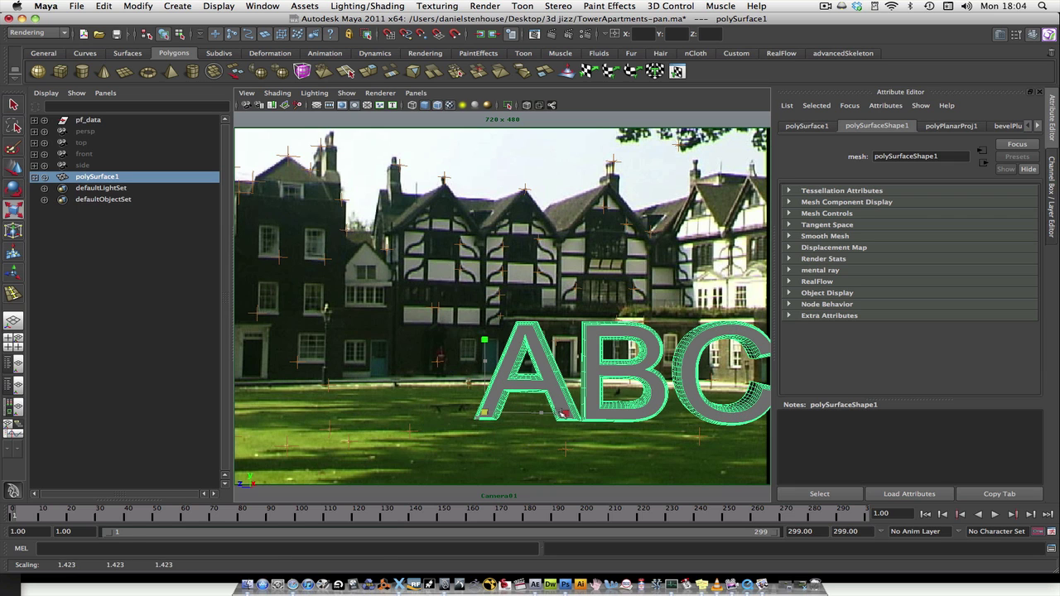
{"action": "key", "text": "w"}
{"action": "left_click_drag", "start_coordinate": [456, 414], "coordinate": [236, 404]}
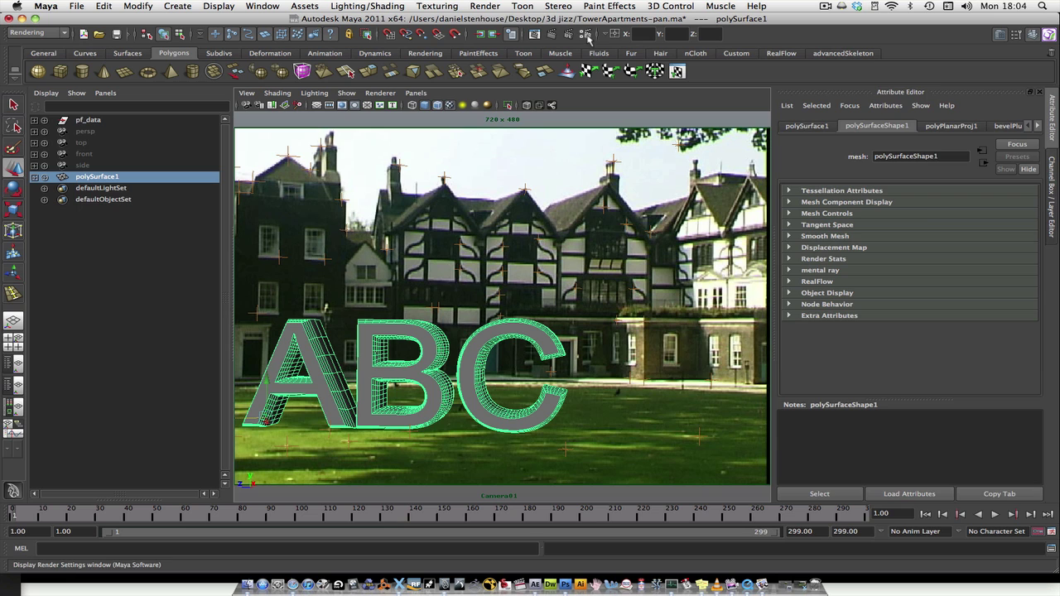
Switch the Render Settings renderer from Maya Software to mental ray.
{"action": "left_click", "coordinate": [586, 35]}
{"action": "left_click_drag", "start_coordinate": [690, 64], "coordinate": [344, 62]}
{"action": "left_click", "coordinate": [376, 102]}
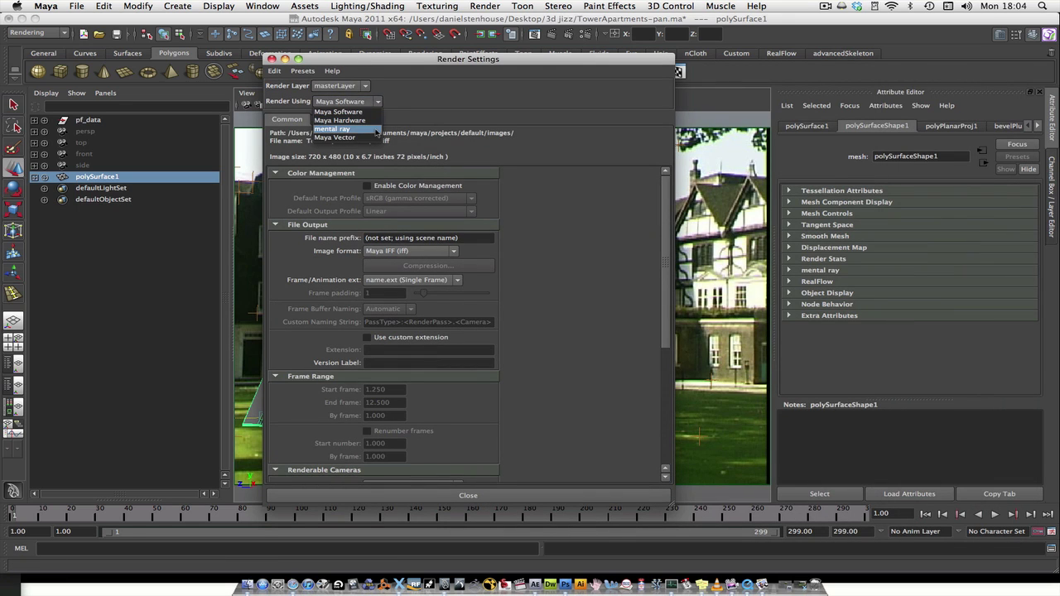
{"action": "left_click", "coordinate": [373, 129]}
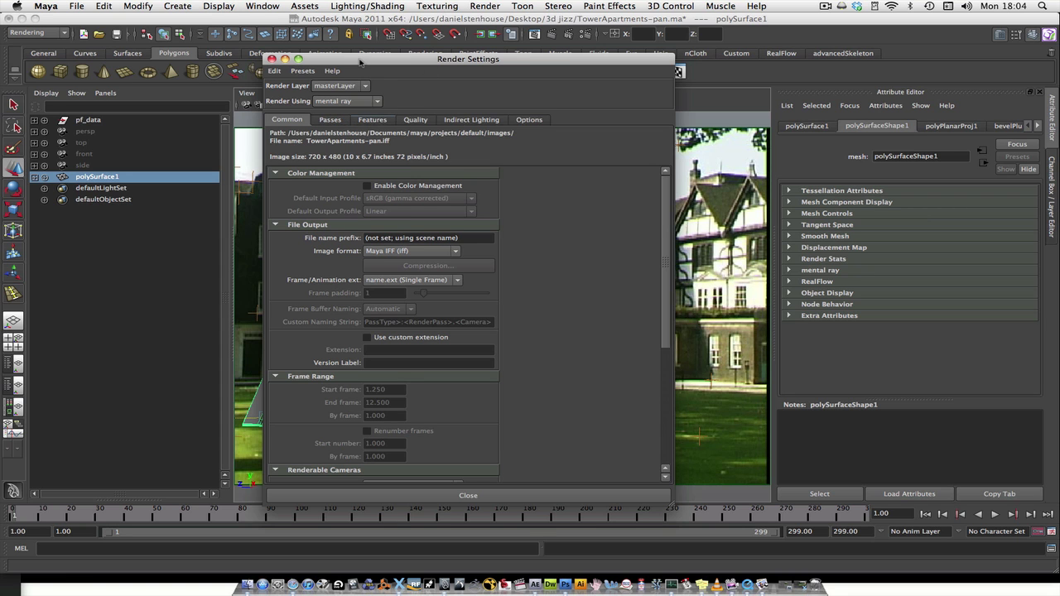
{"action": "left_click", "coordinate": [263, 6]}
Confirm in the Plug-in Manager that Mayatomr.bundle is loaded.
{"action": "mouse_move", "coordinate": [375, 68]}
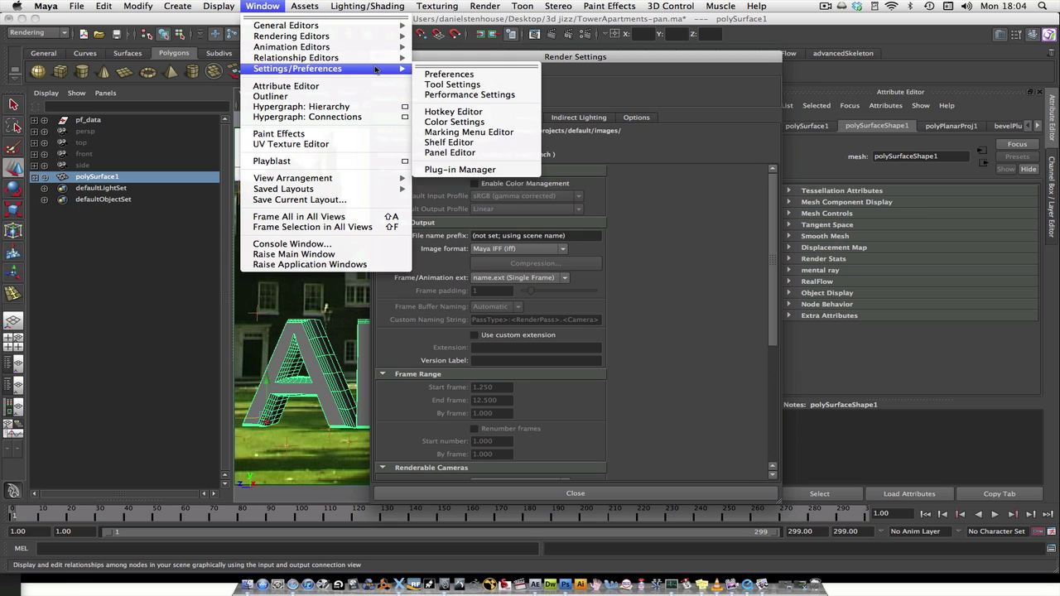
{"action": "left_click", "coordinate": [481, 170]}
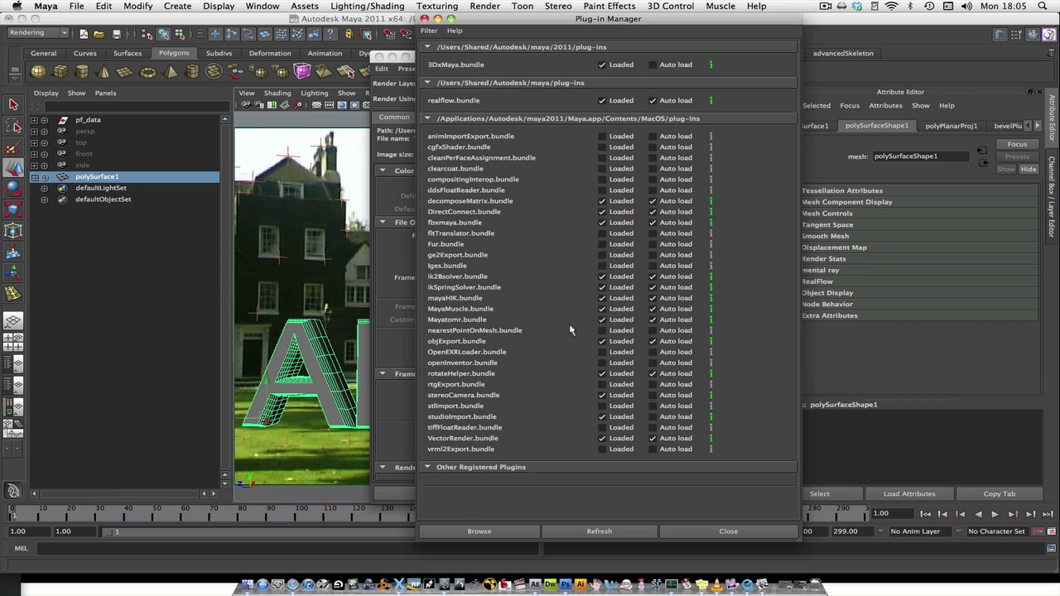
{"action": "left_click", "coordinate": [737, 531]}
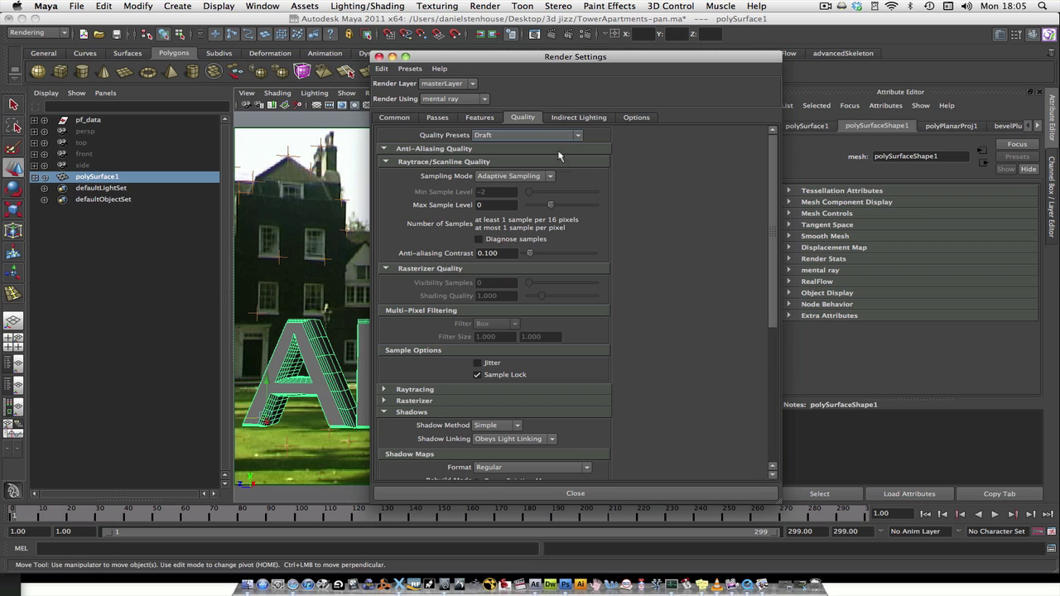
Keep the Draft preset and render a 720 × 480 mental ray test of frame 1.
{"action": "left_click", "coordinate": [527, 136]}
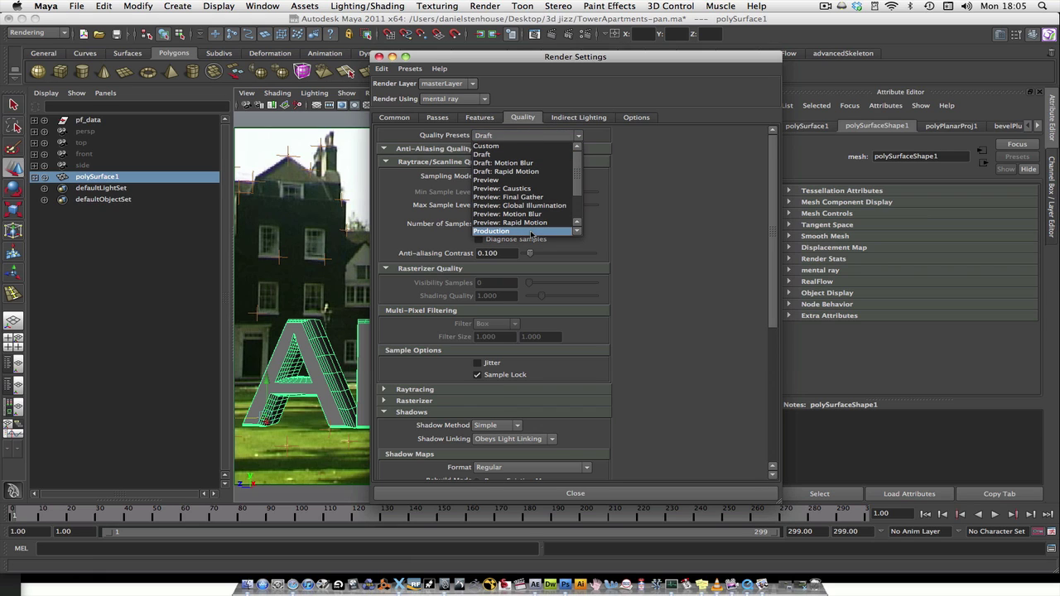
{"action": "left_click", "coordinate": [715, 278]}
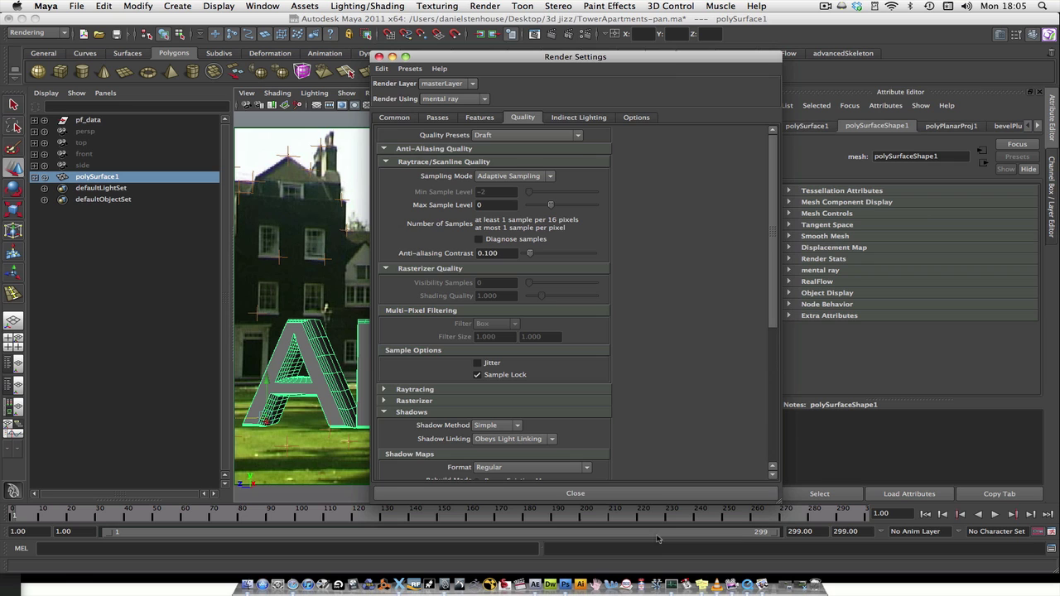
{"action": "left_click", "coordinate": [653, 493]}
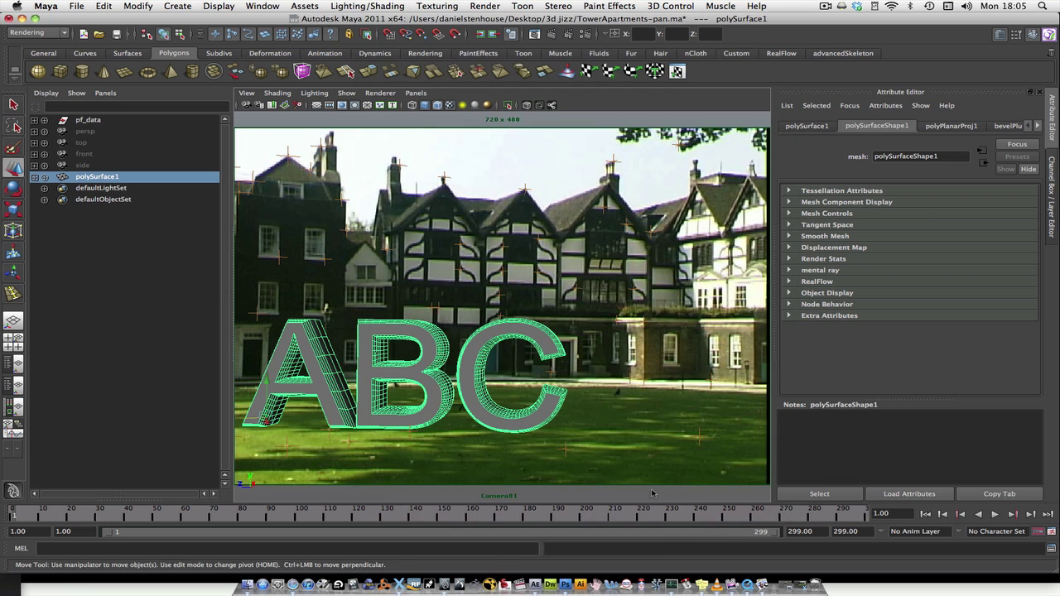
{"action": "left_click", "coordinate": [548, 38]}
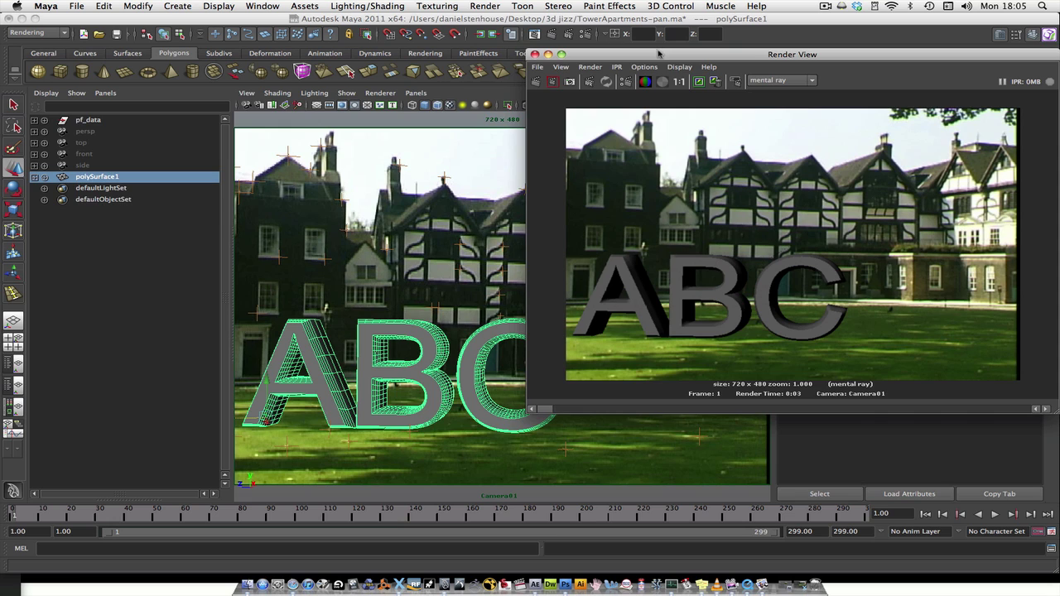
{"action": "left_click_drag", "start_coordinate": [658, 54], "coordinate": [198, 99]}
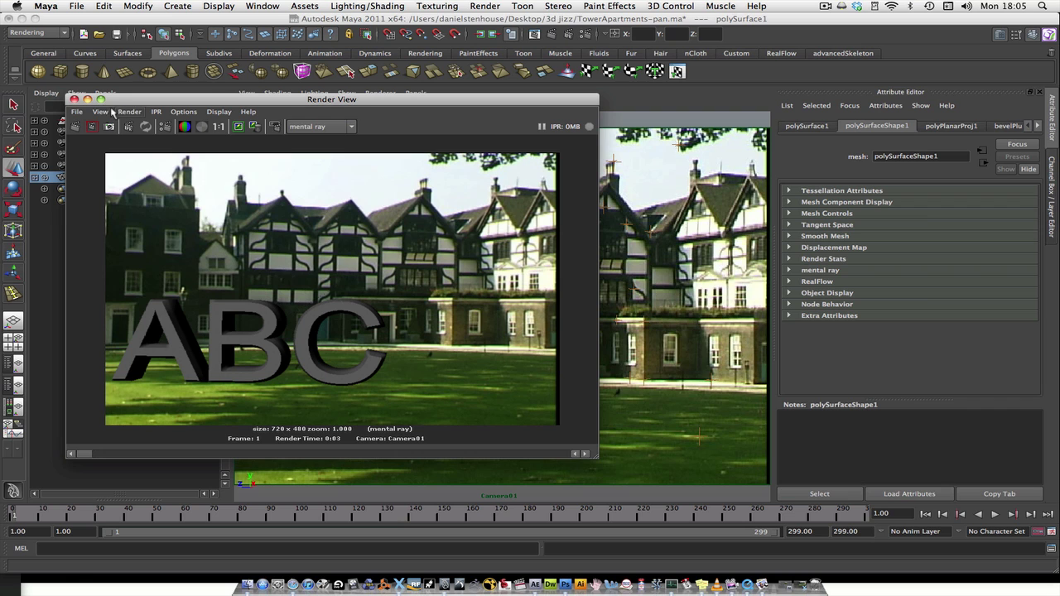
{"action": "left_click", "coordinate": [75, 100]}
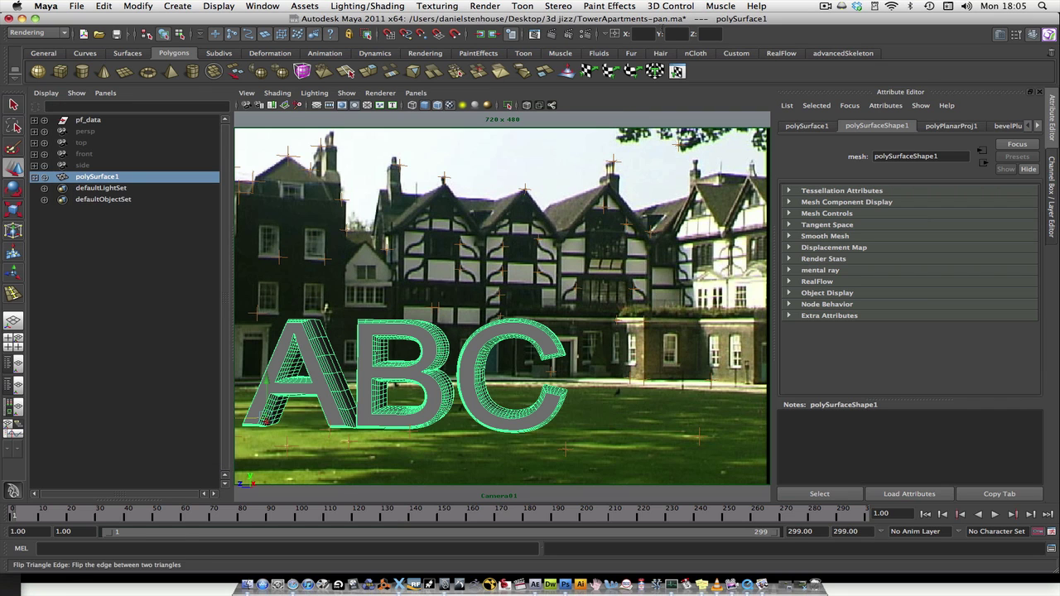
{"action": "left_click", "coordinate": [586, 35]}
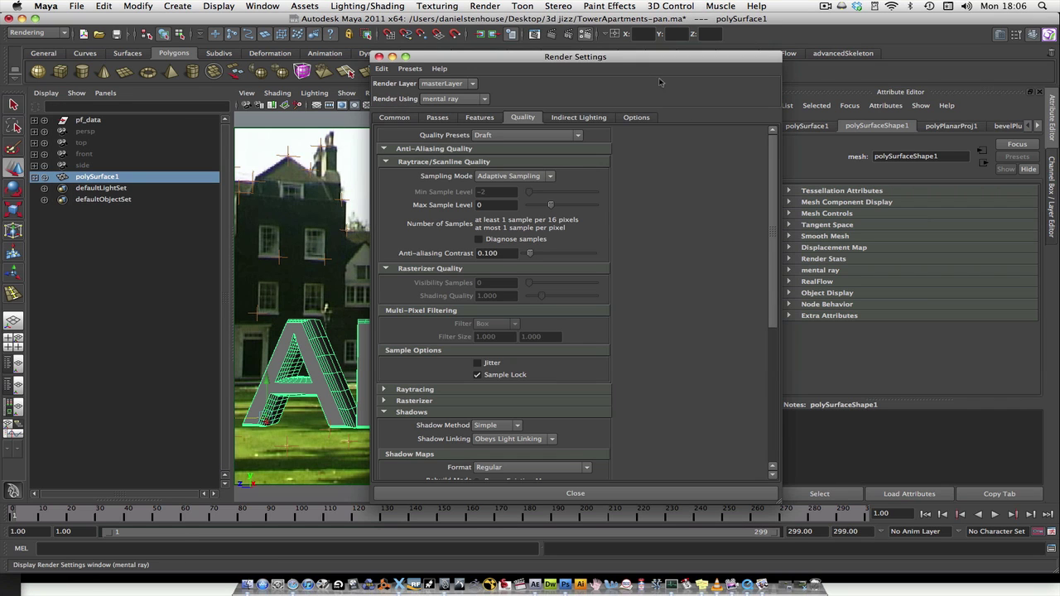
Set Quality Presets to Production and turn on Global Illumination and Final Gathering.
{"action": "left_click", "coordinate": [577, 135]}
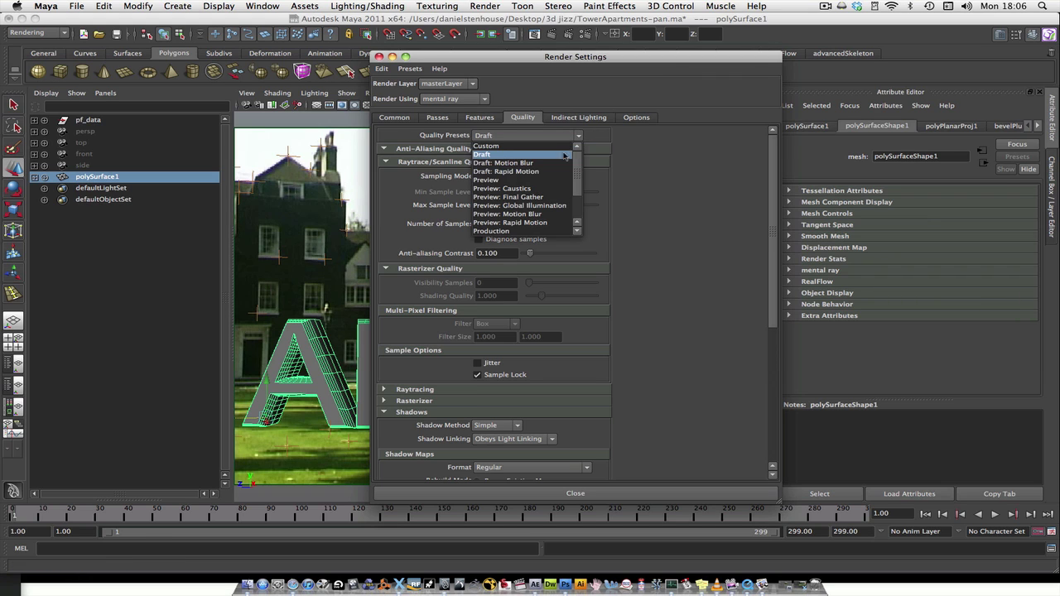
{"action": "left_click", "coordinate": [548, 232]}
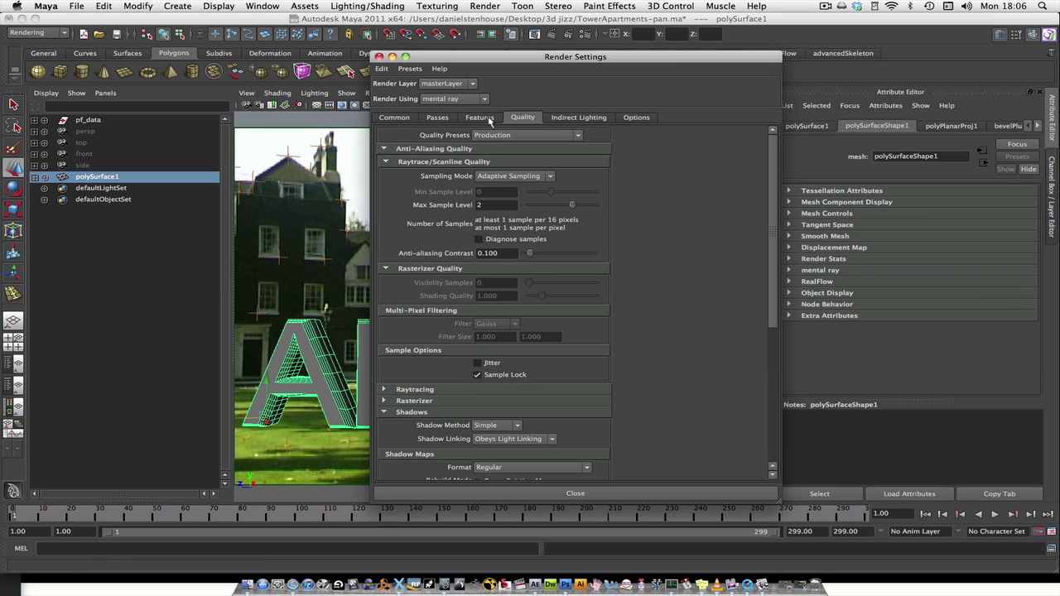
{"action": "left_click", "coordinate": [479, 116]}
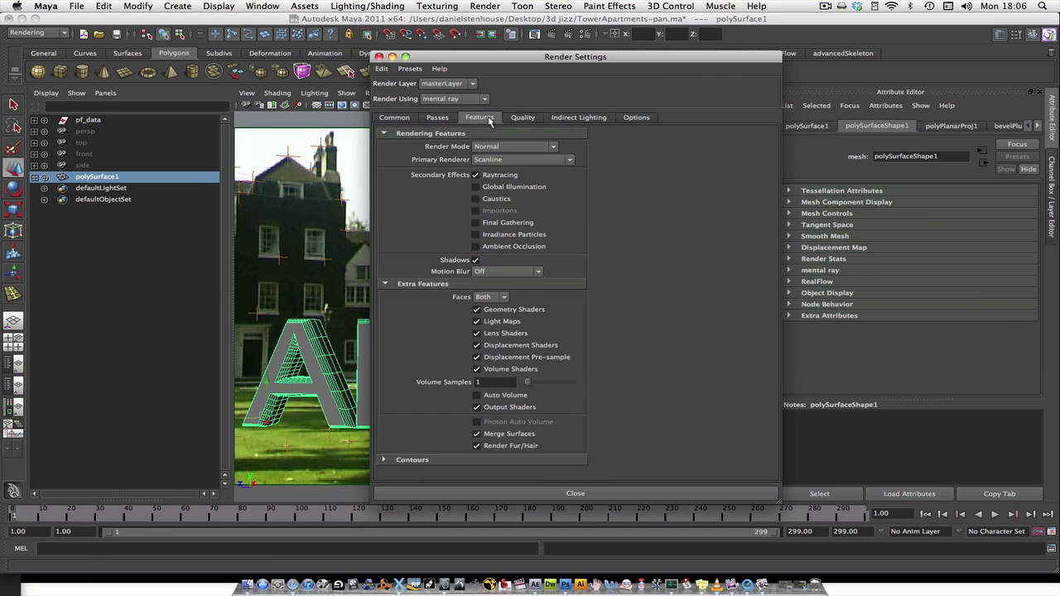
{"action": "left_click", "coordinate": [477, 187]}
{"action": "left_click", "coordinate": [476, 222]}
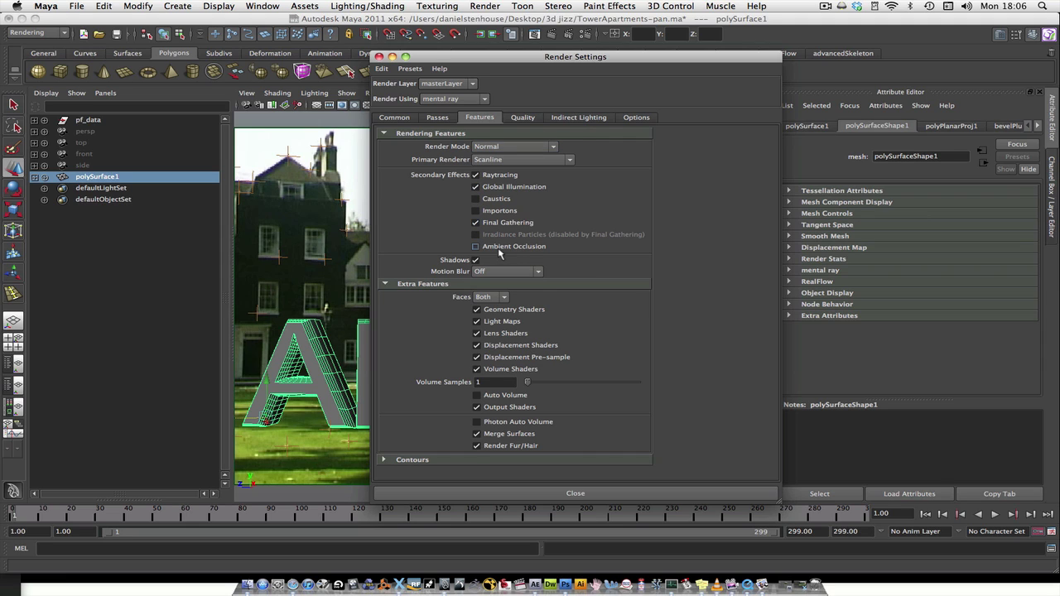
Turn off Enable Default Light under the Common tab's Render Options.
{"action": "left_click", "coordinate": [385, 120]}
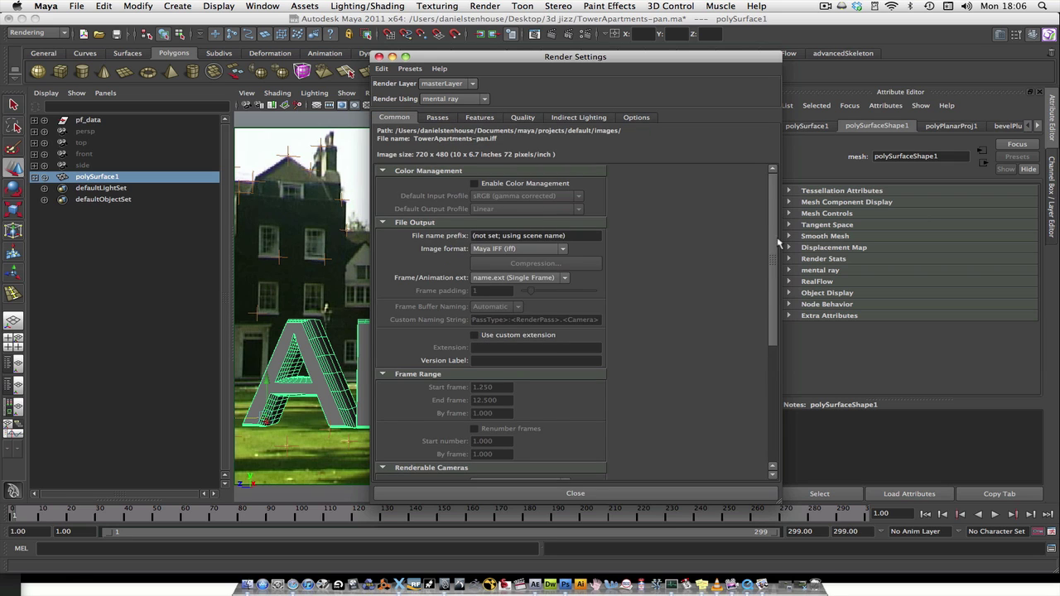
{"action": "left_click_drag", "start_coordinate": [776, 240], "coordinate": [772, 369]}
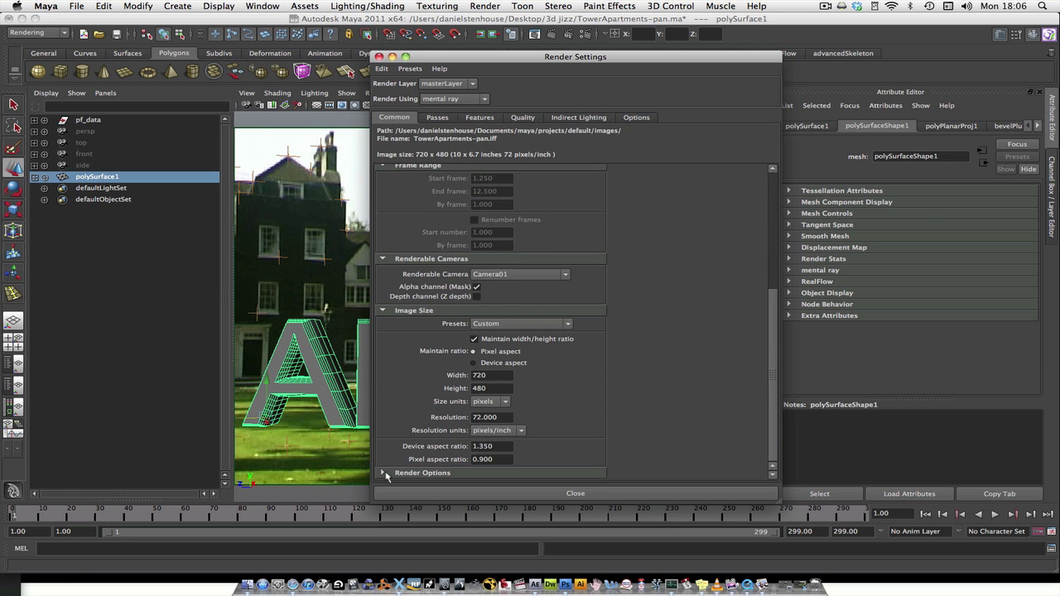
{"action": "left_click", "coordinate": [384, 473]}
{"action": "scroll", "coordinate": [410, 443], "scroll_direction": "down", "scroll_amount": 5}
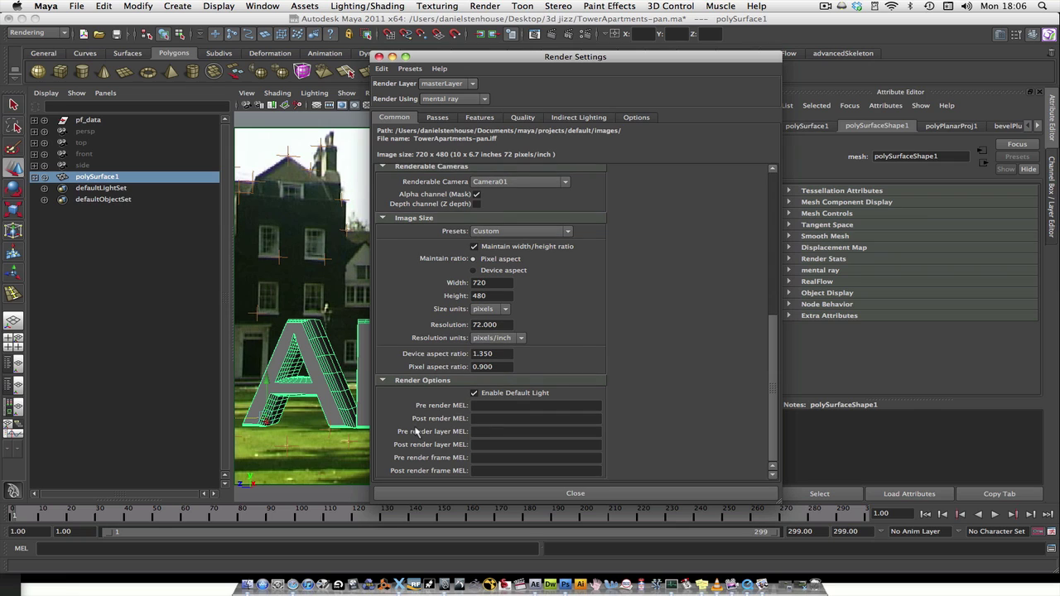
{"action": "left_click", "coordinate": [476, 394]}
{"action": "left_click", "coordinate": [579, 116]}
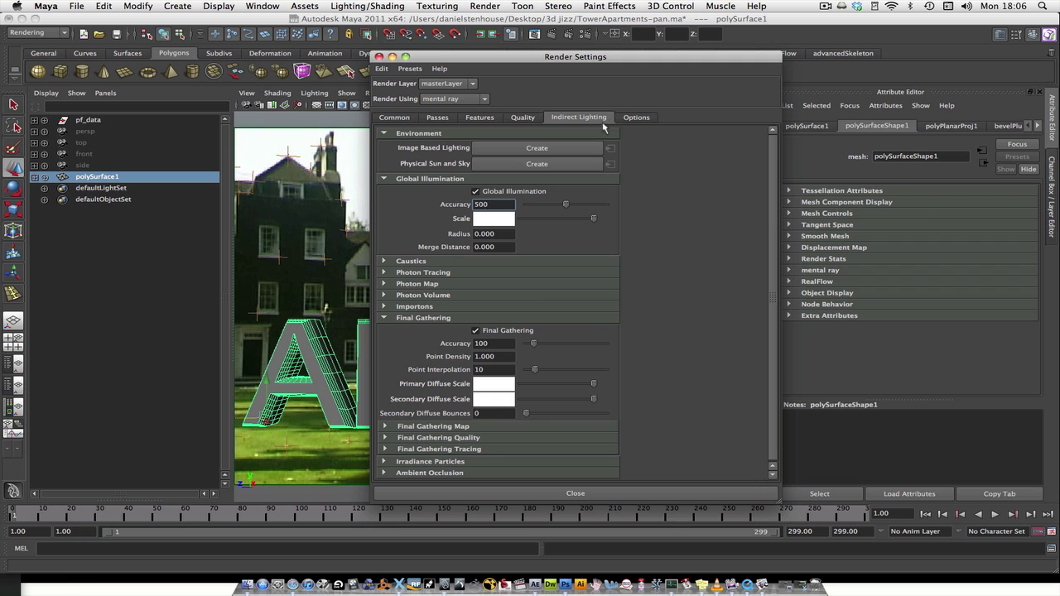
Create a mentalrayIbl1 image-based lighting node and browse for its image file.
{"action": "left_click", "coordinate": [559, 152]}
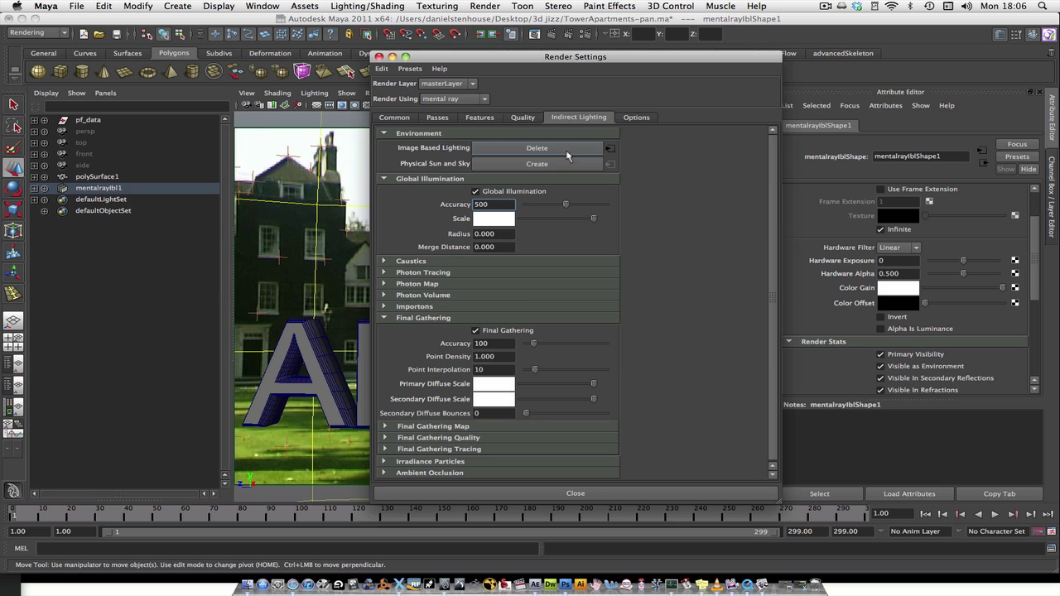
{"action": "left_click", "coordinate": [379, 57]}
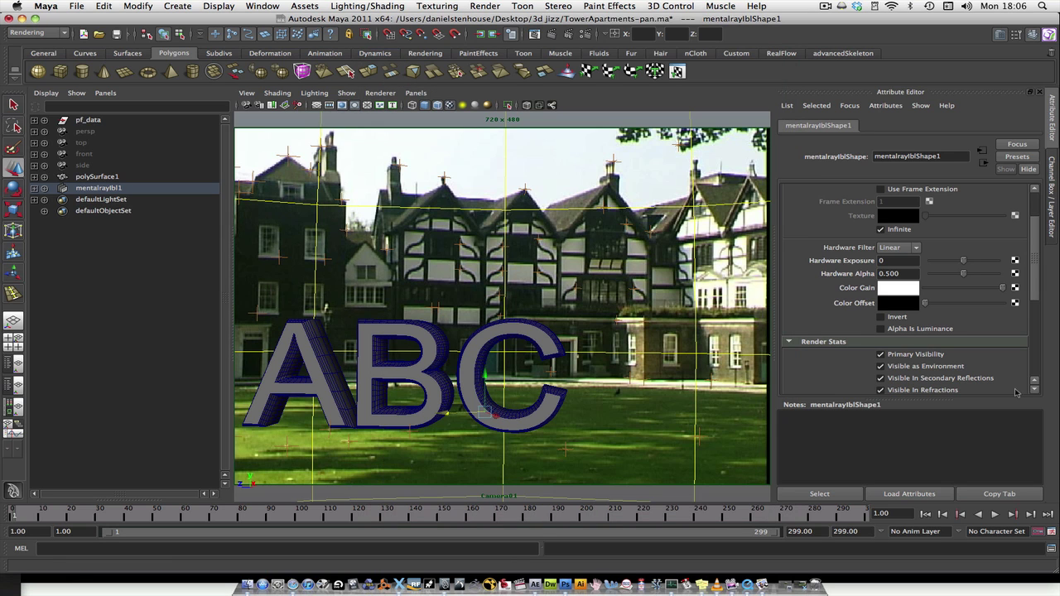
{"action": "scroll", "coordinate": [1031, 271], "scroll_direction": "up", "scroll_amount": 3}
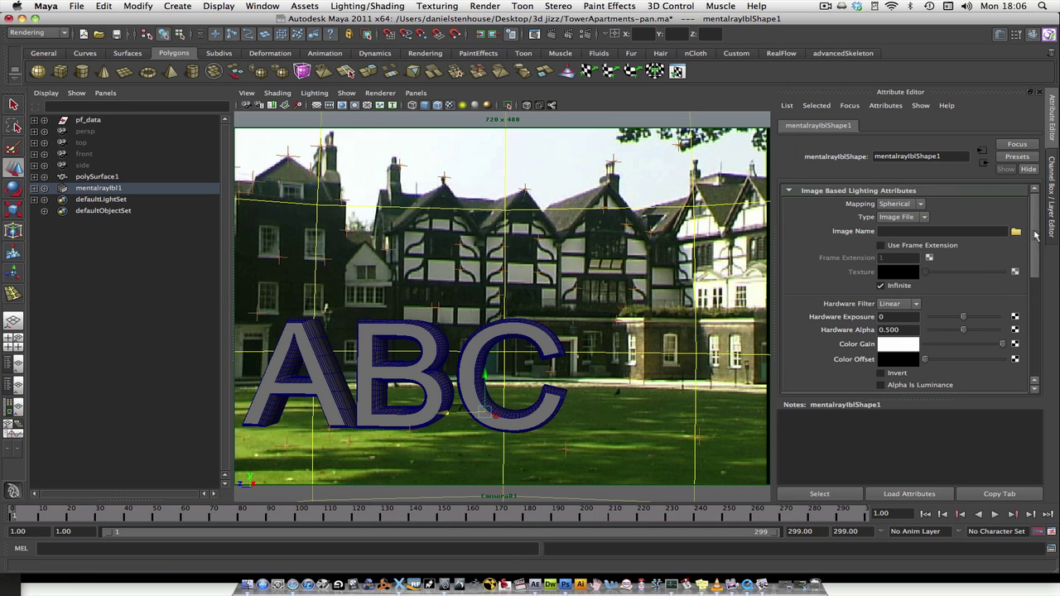
{"action": "left_click", "coordinate": [1015, 232]}
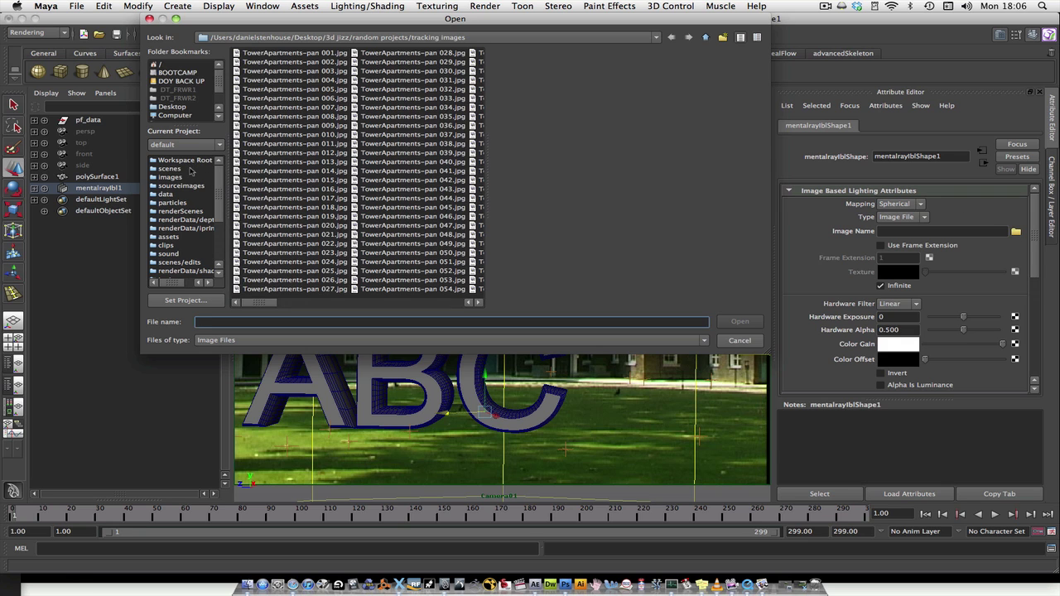
Load the 5638 sky panorama from Desktop > 3d jizz > HDR images as the IBL image.
{"action": "left_click", "coordinate": [180, 107]}
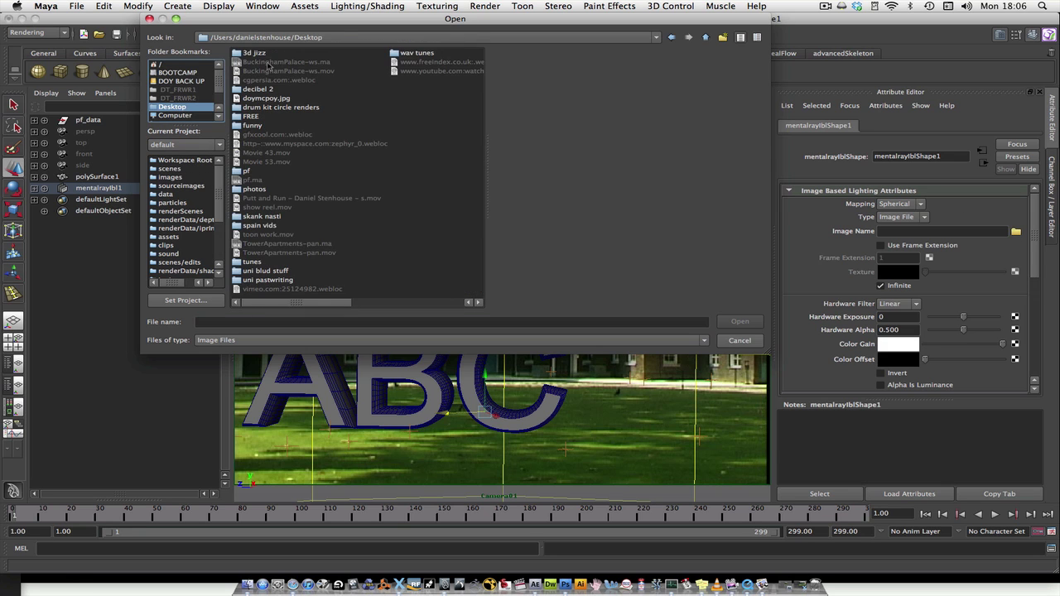
{"action": "double_click", "coordinate": [259, 53]}
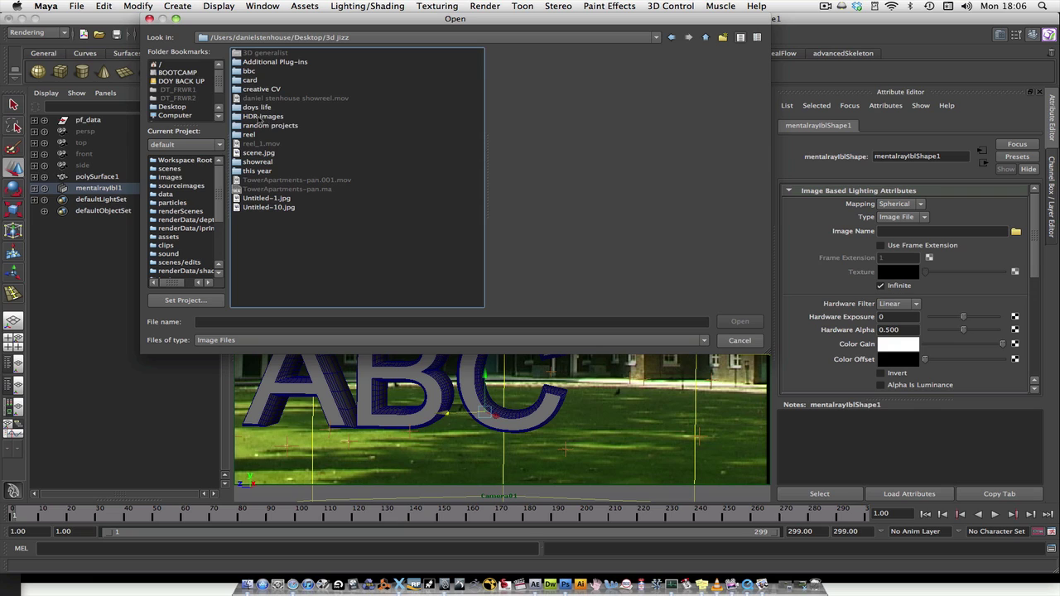
{"action": "left_click", "coordinate": [258, 117]}
{"action": "double_click", "coordinate": [246, 118]}
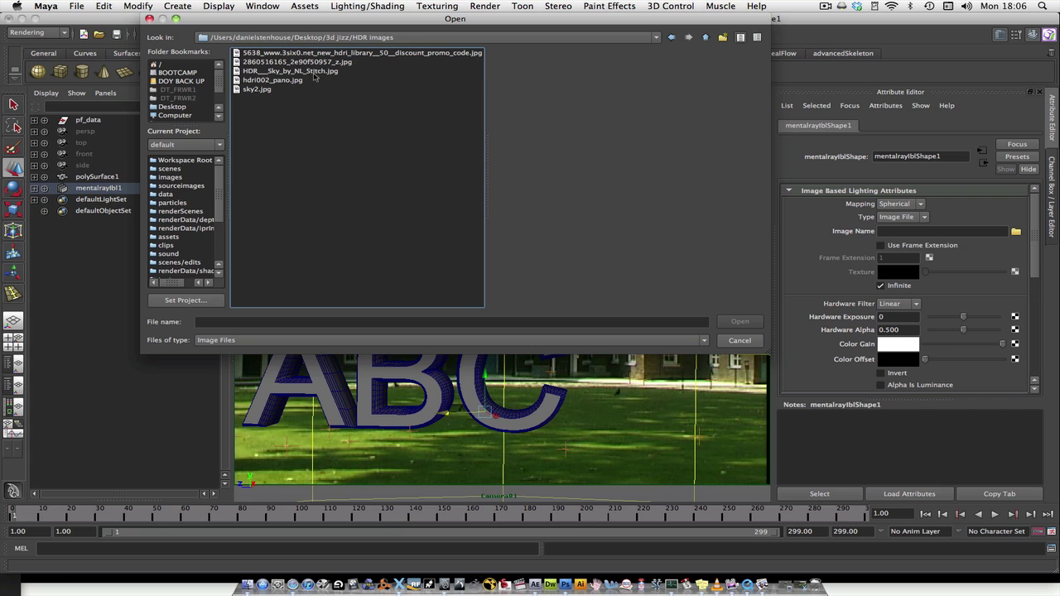
{"action": "left_click", "coordinate": [314, 71]}
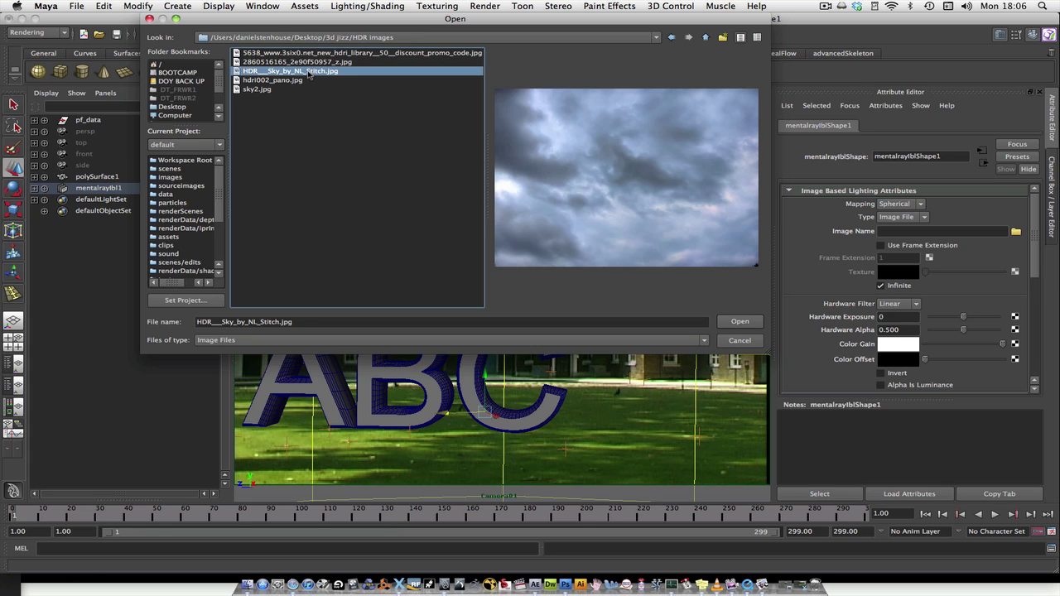
{"action": "left_click", "coordinate": [285, 81]}
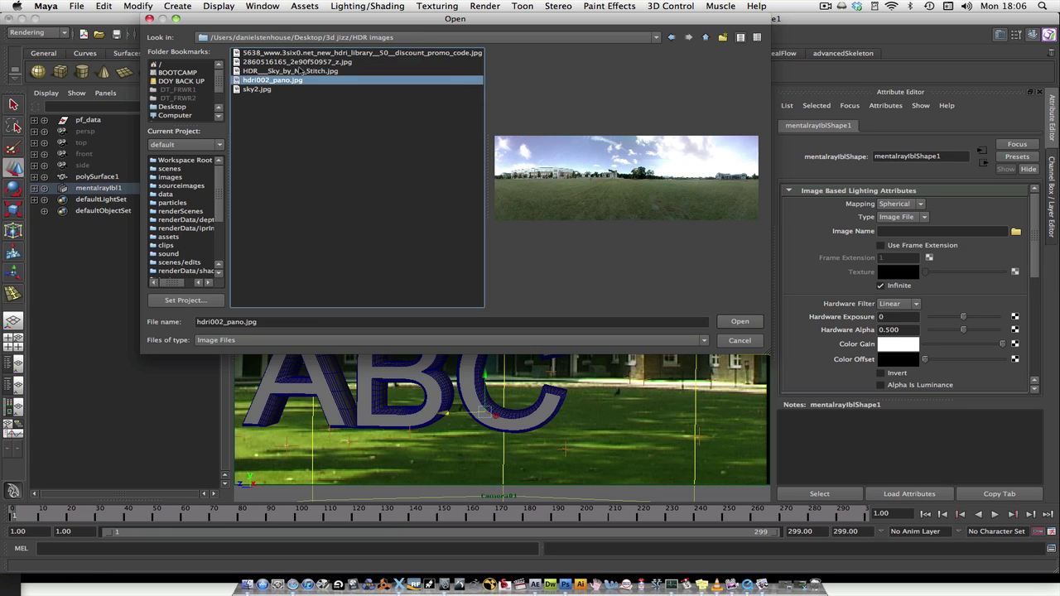
{"action": "left_click", "coordinate": [299, 62]}
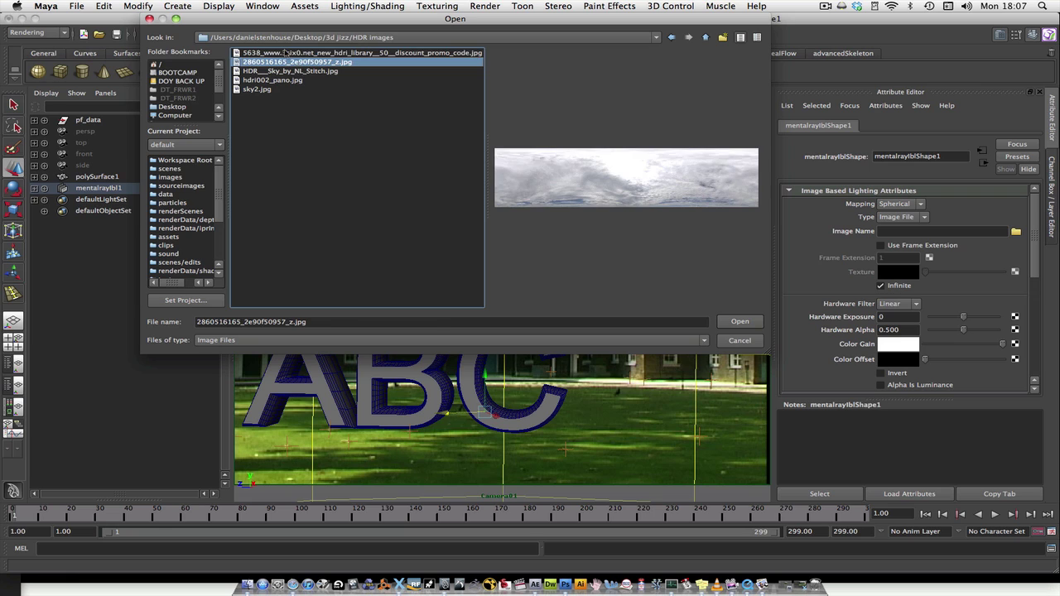
{"action": "left_click", "coordinate": [286, 53]}
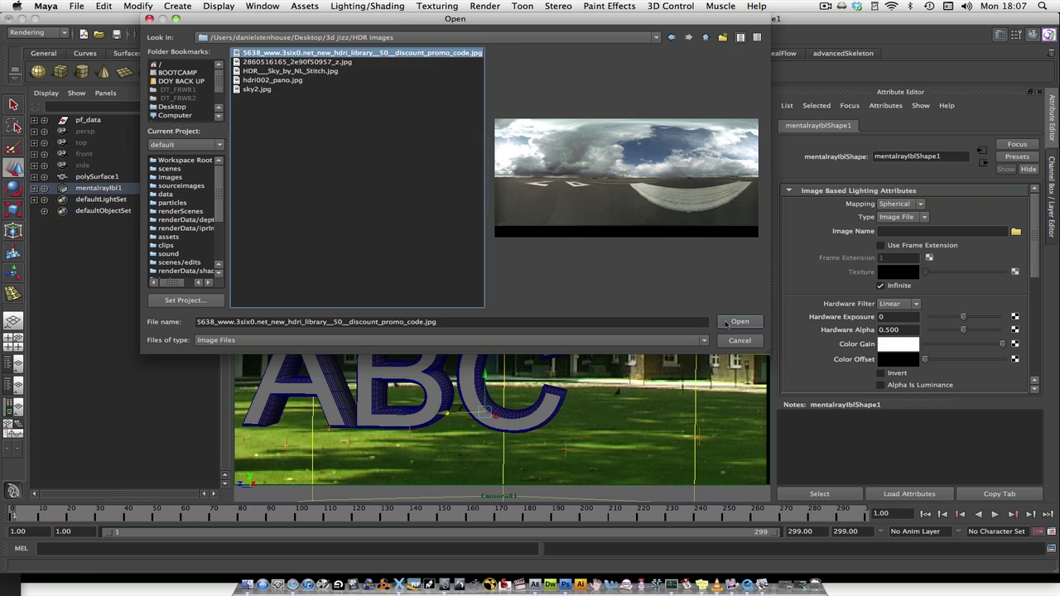
{"action": "left_click", "coordinate": [725, 324]}
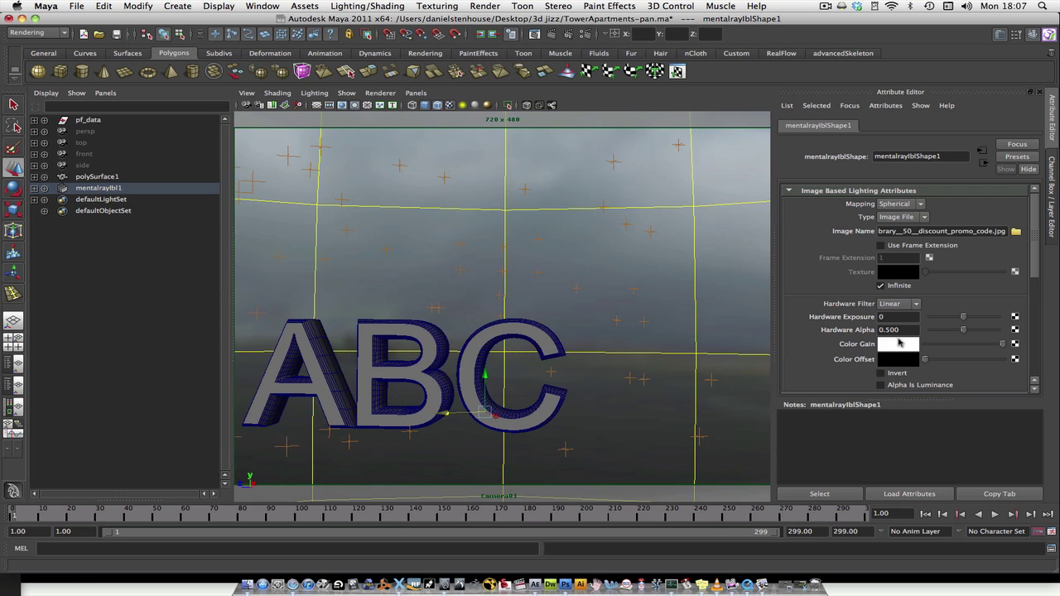
Scroll the IBL attributes to Render Stats and bring up the Hypershade/Persp layout.
{"action": "left_click_drag", "start_coordinate": [1034, 252], "coordinate": [1025, 319]}
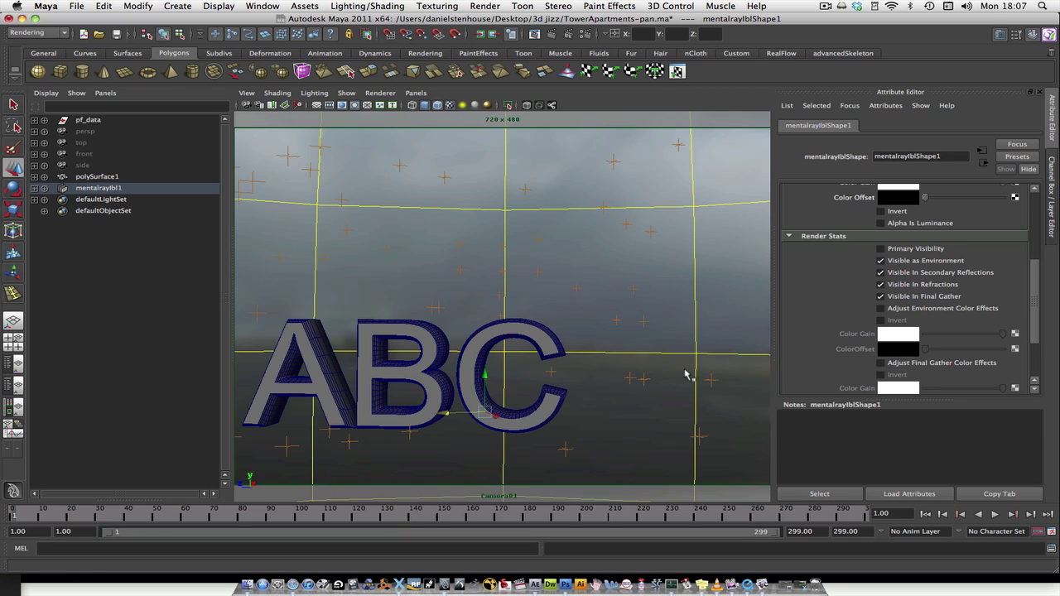
{"action": "left_click", "coordinate": [14, 408]}
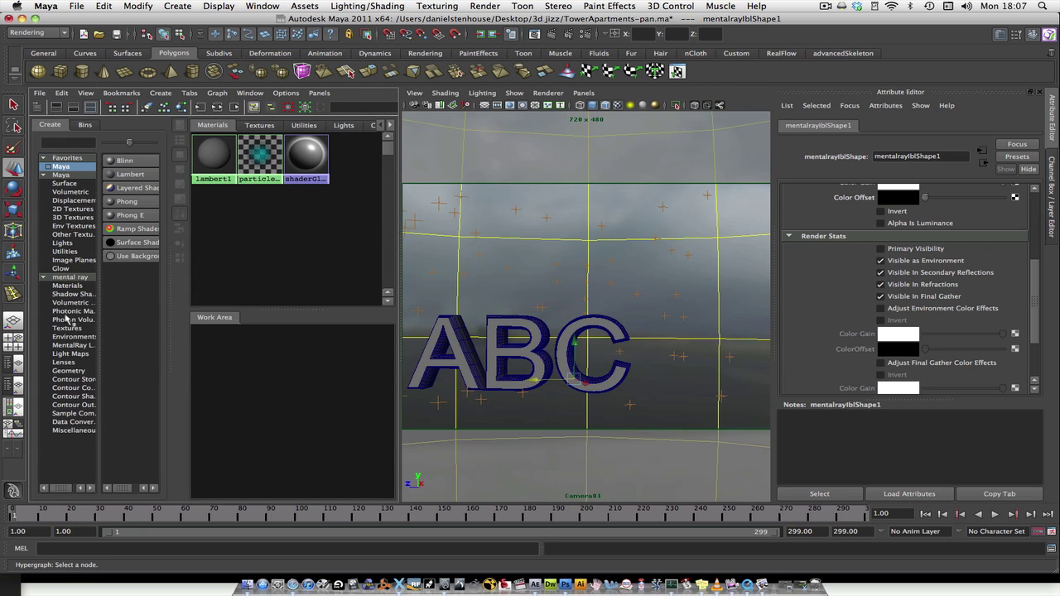
Create a mia_material_x with the MattePlastic preset and a teal diffuse colour.
{"action": "left_click", "coordinate": [73, 286]}
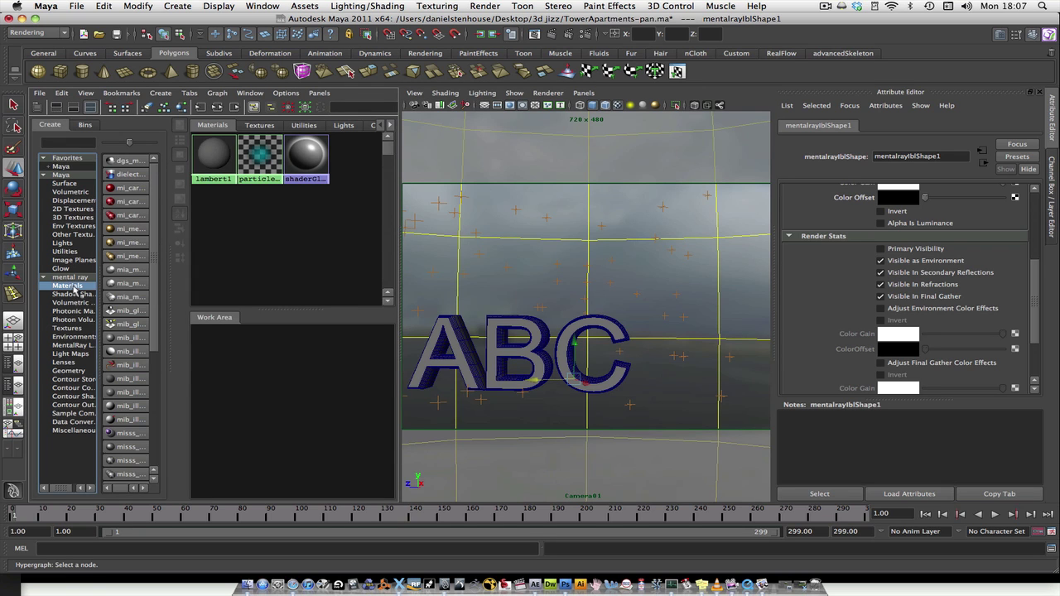
{"action": "left_click", "coordinate": [98, 327]}
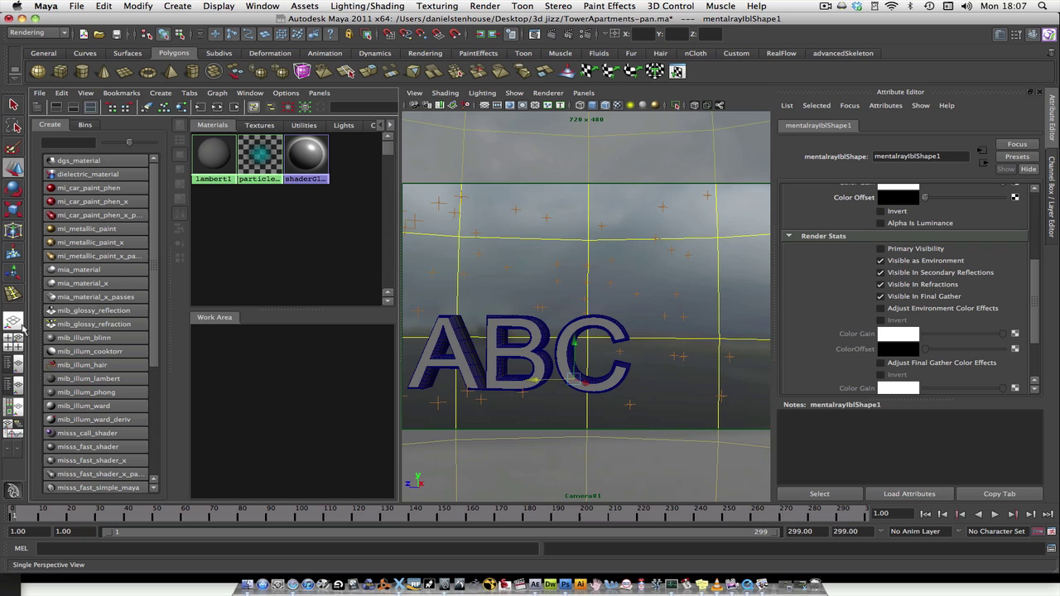
{"action": "left_click", "coordinate": [86, 287]}
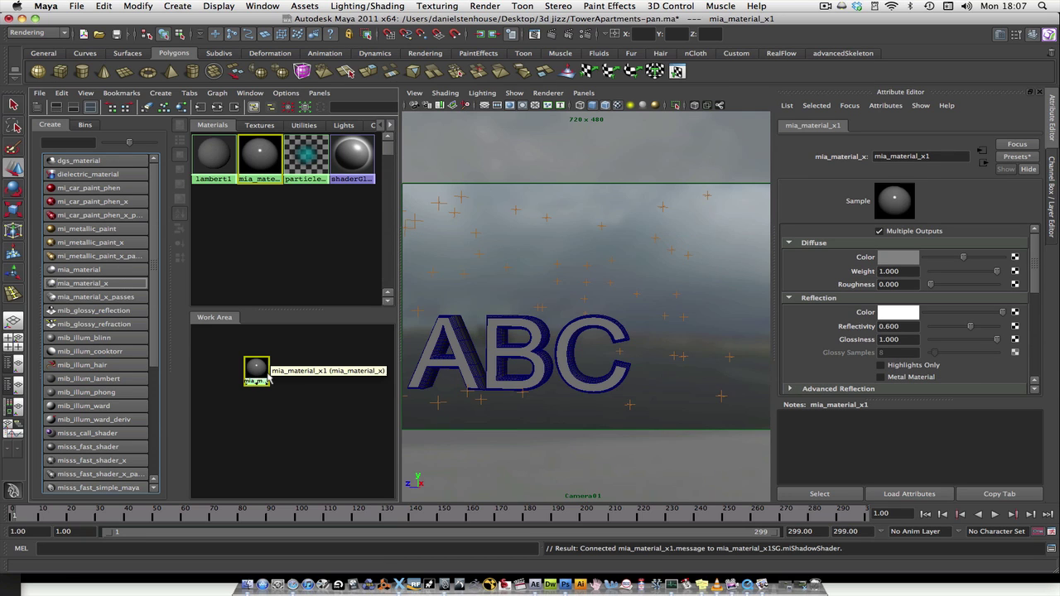
{"action": "left_click", "coordinate": [1027, 157]}
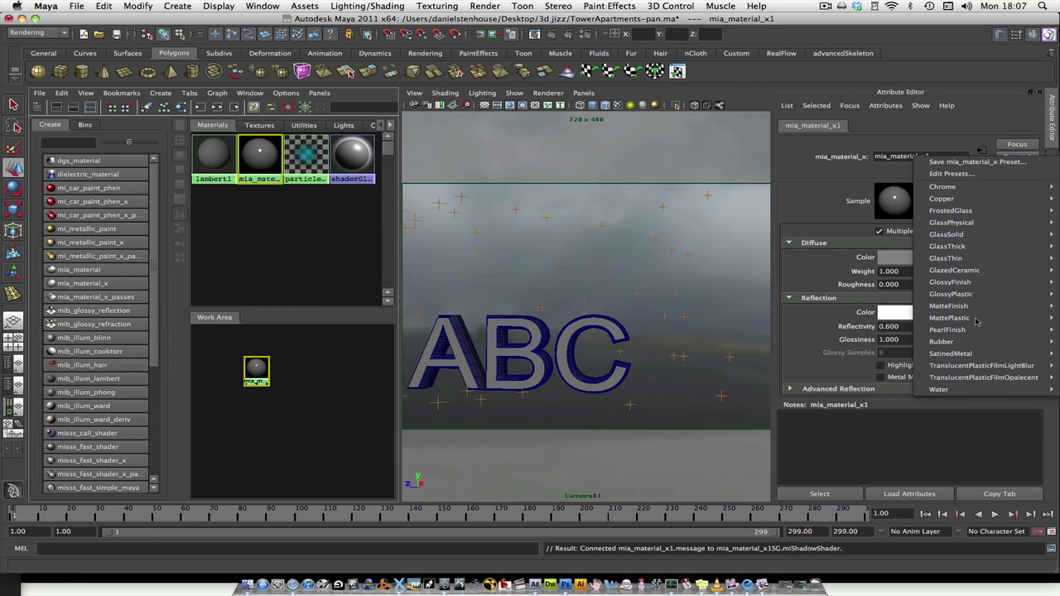
{"action": "mouse_move", "coordinate": [976, 321]}
{"action": "left_click", "coordinate": [861, 322]}
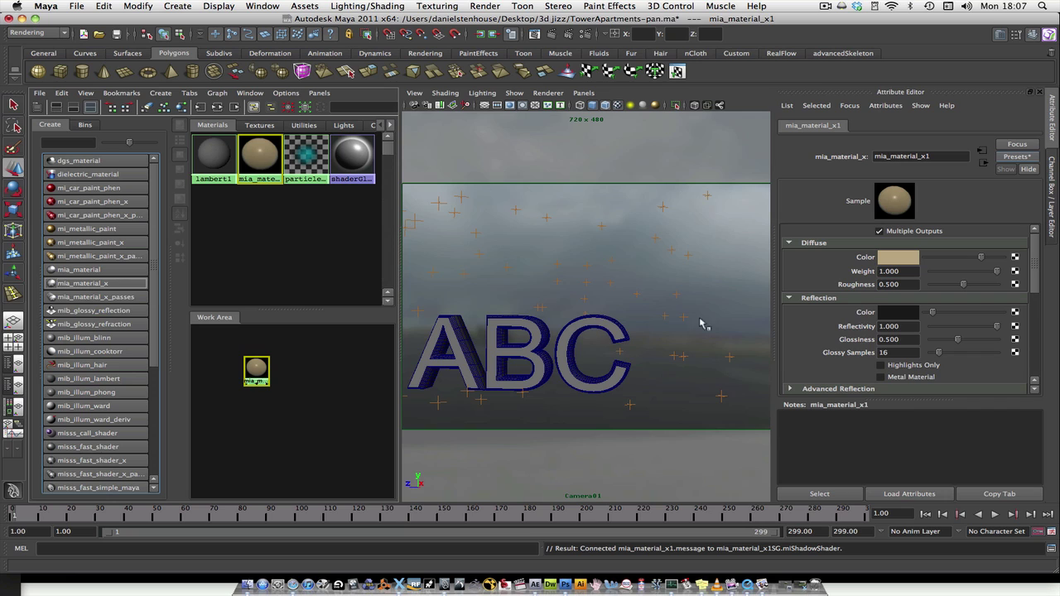
{"action": "left_click", "coordinate": [892, 257]}
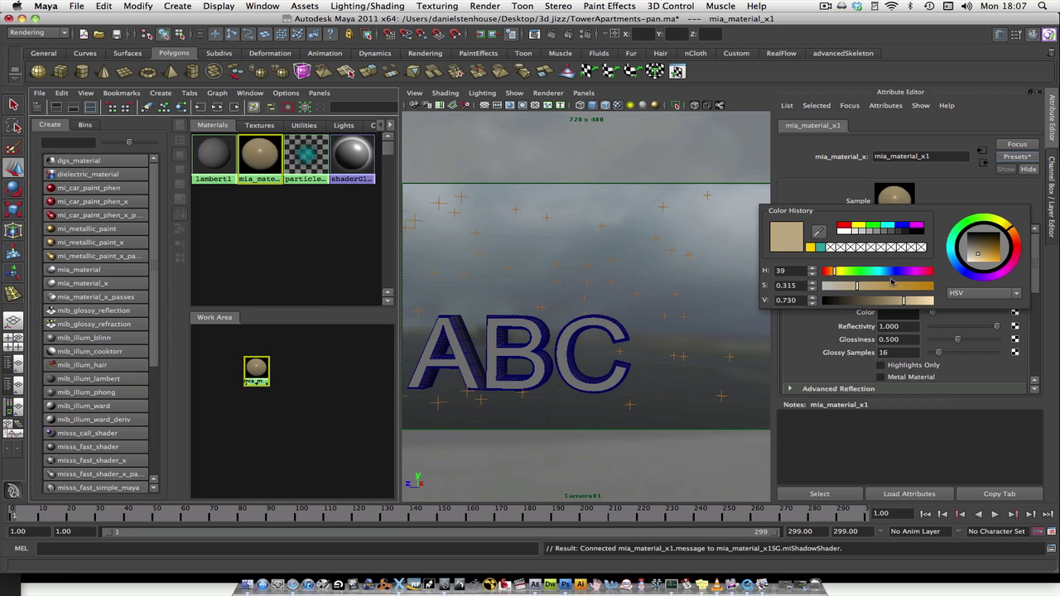
{"action": "left_click", "coordinate": [880, 271]}
{"action": "left_click", "coordinate": [992, 258]}
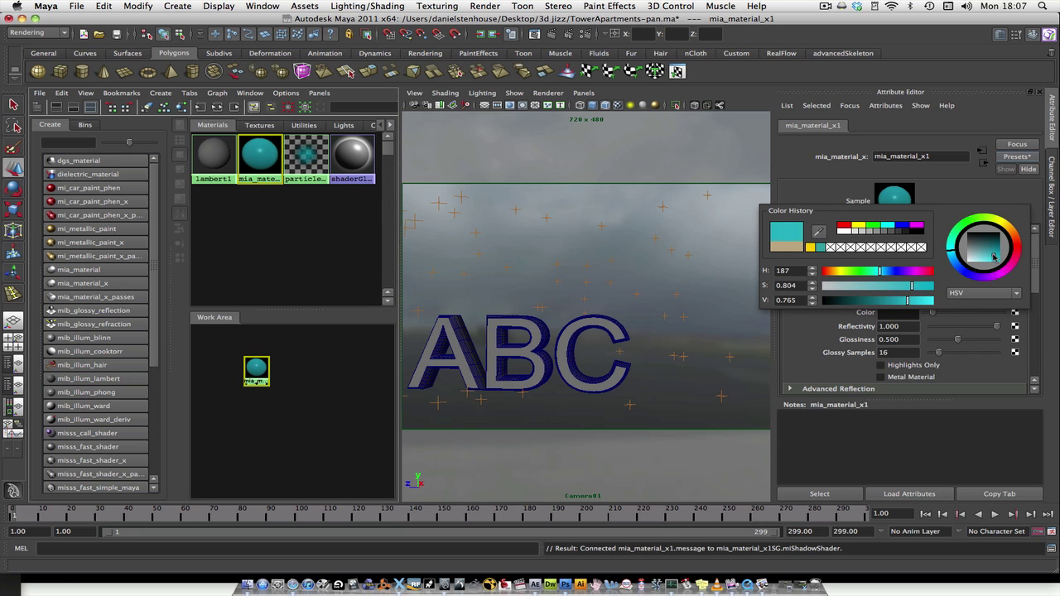
Assign the teal material to the ABC text and maximise the camera view full width.
{"action": "left_click", "coordinate": [493, 350]}
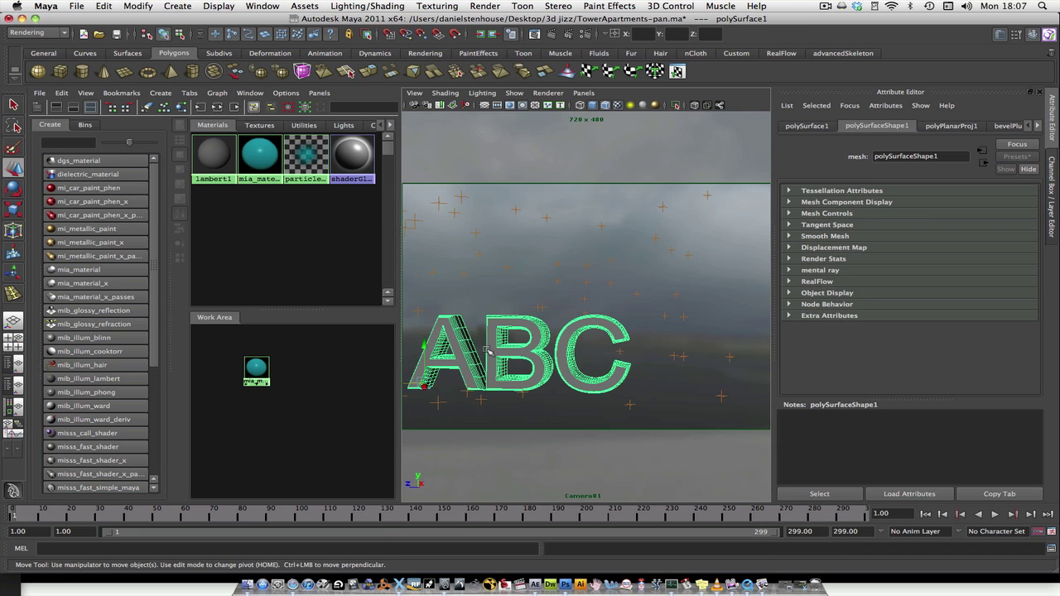
{"action": "right_click", "coordinate": [256, 370]}
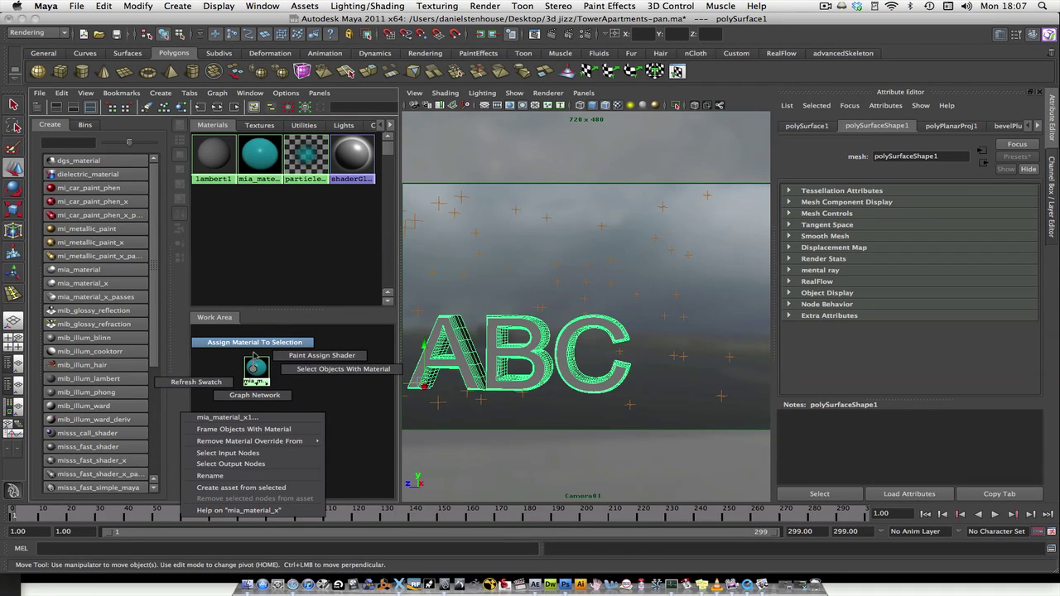
{"action": "left_click", "coordinate": [254, 354]}
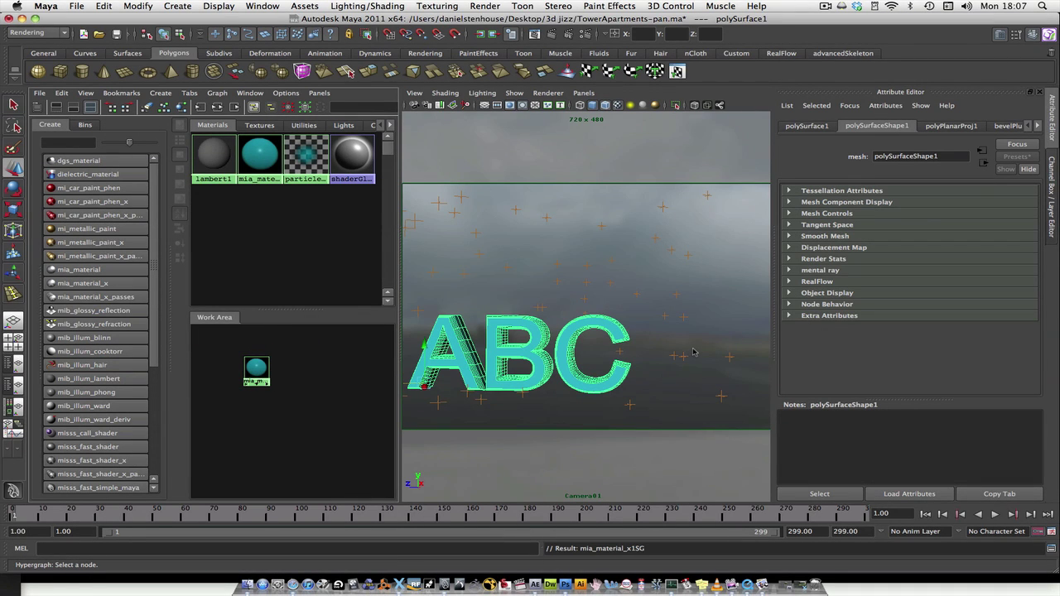
{"action": "key", "text": "space"}
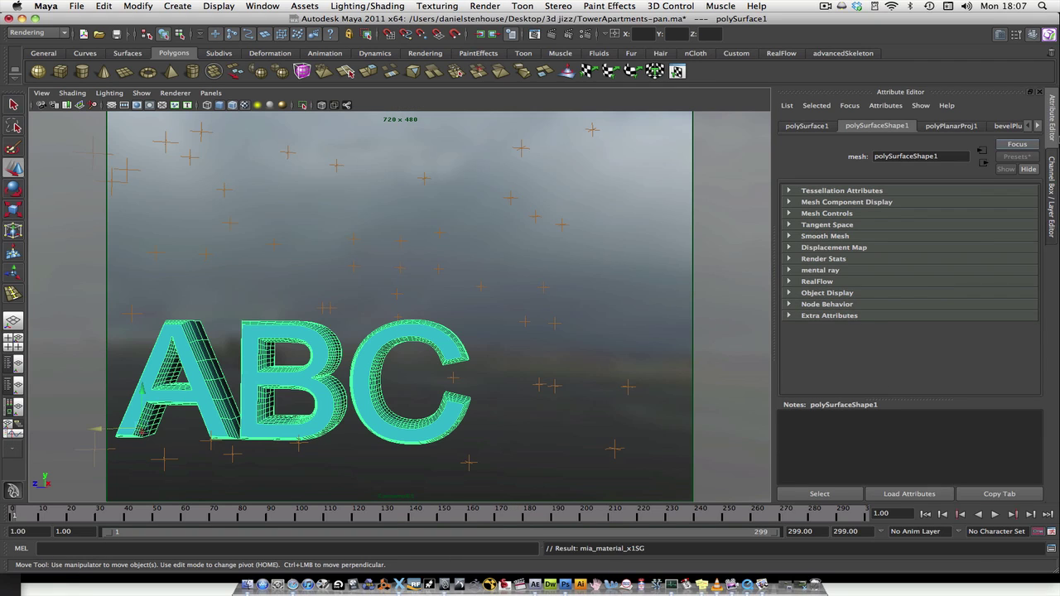
{"action": "left_click", "coordinate": [1052, 139]}
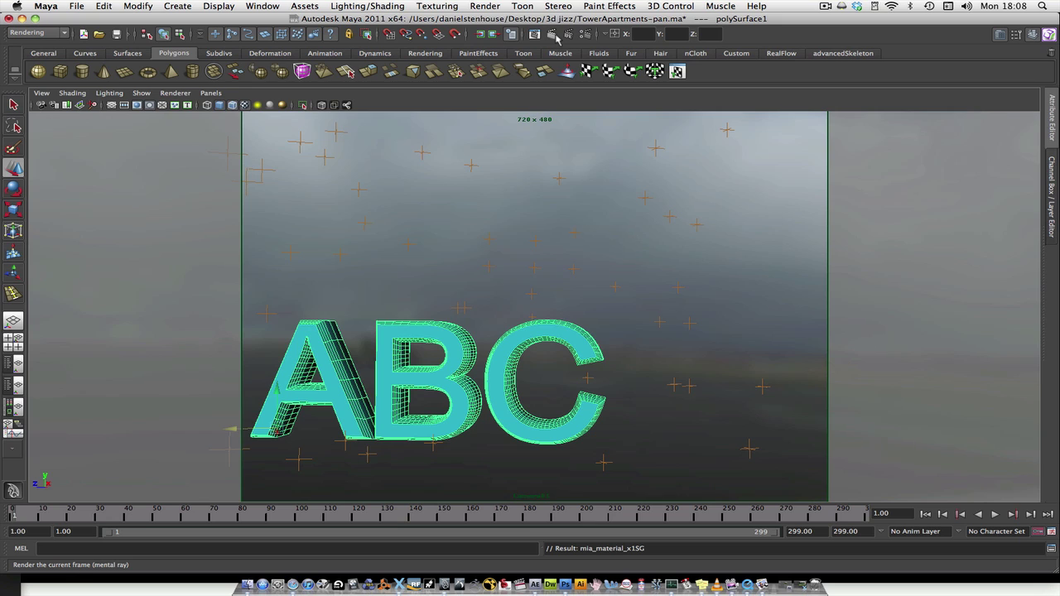
{"action": "left_click", "coordinate": [556, 34]}
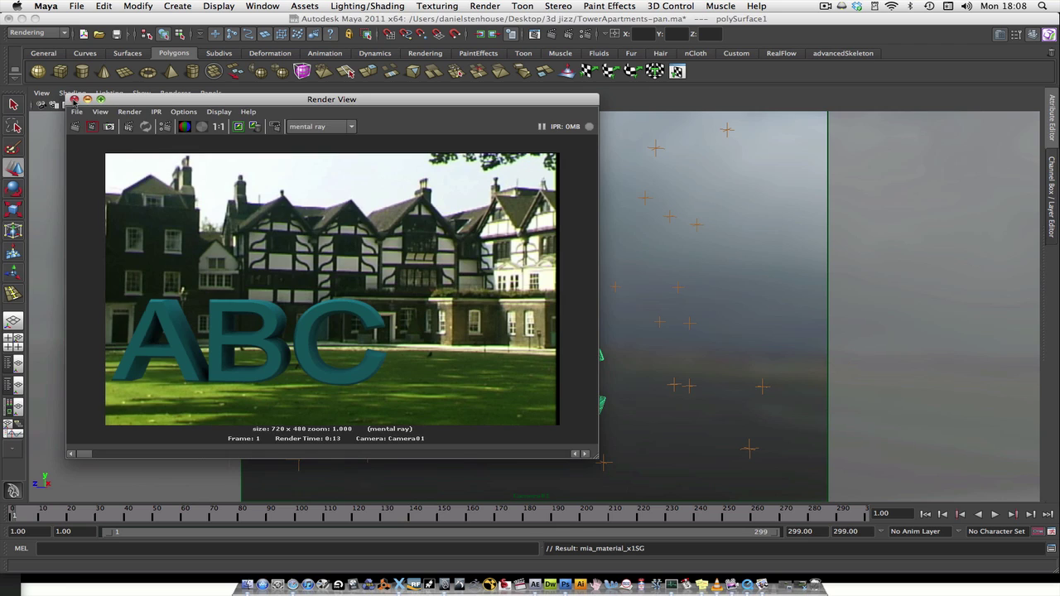
{"action": "left_click", "coordinate": [74, 100]}
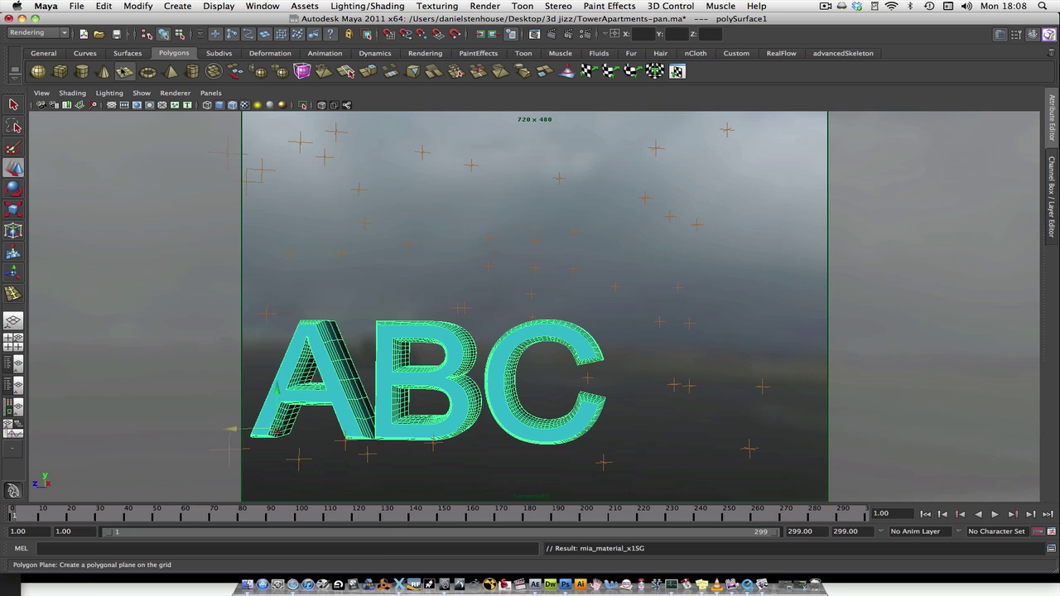
{"action": "left_click", "coordinate": [125, 71]}
{"action": "key", "text": "r"}
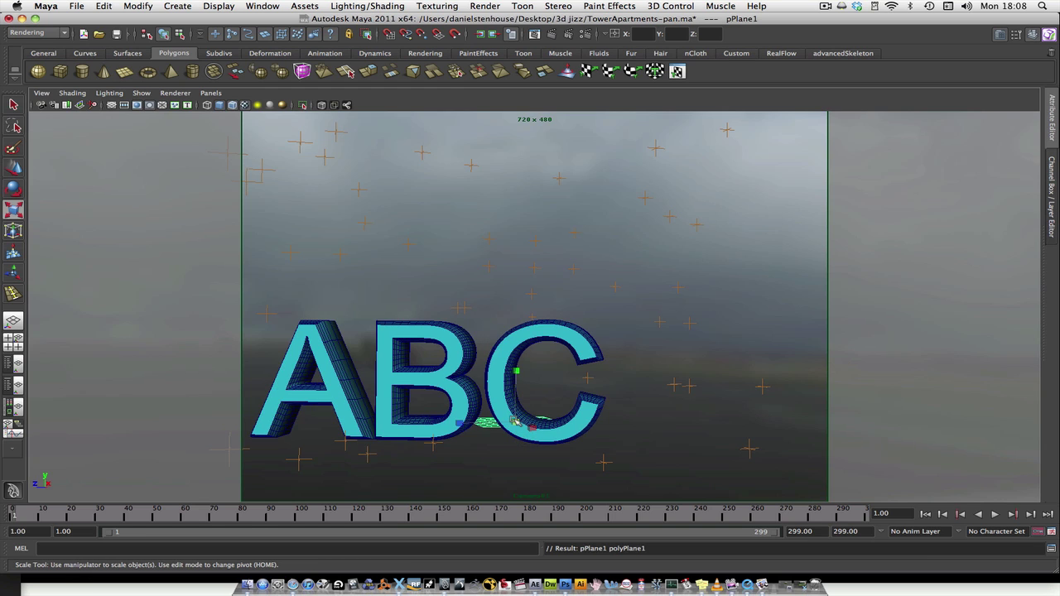
{"action": "left_click_drag", "start_coordinate": [514, 422], "coordinate": [629, 424]}
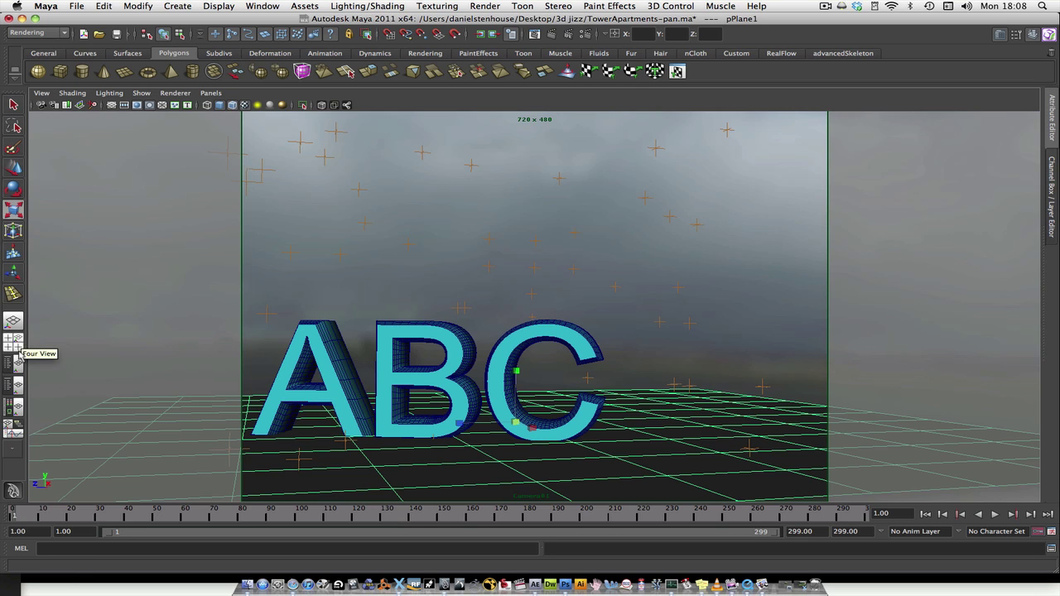
{"action": "left_click", "coordinate": [16, 352]}
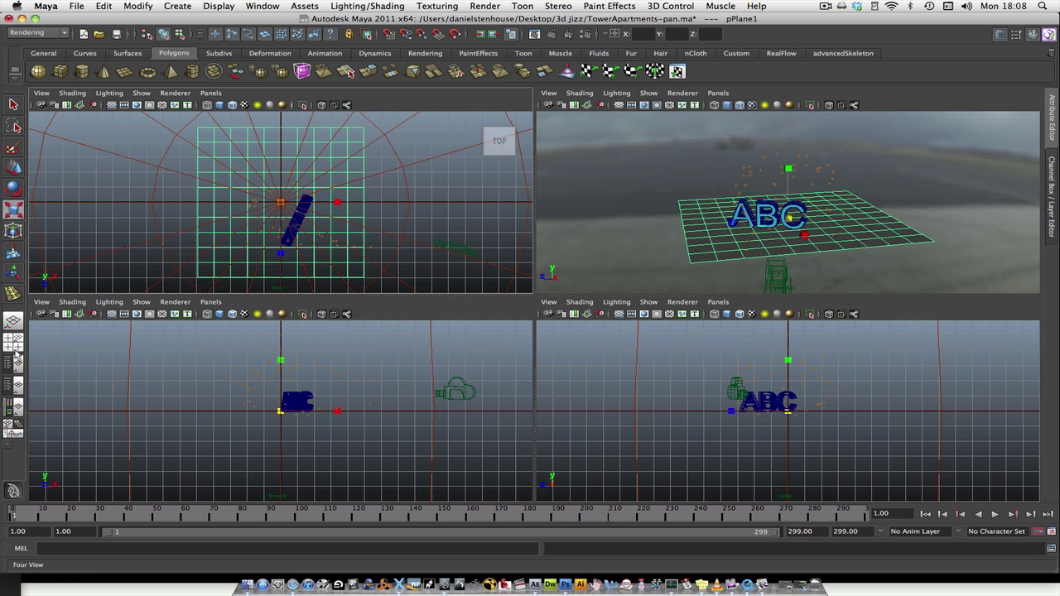
{"action": "left_click", "coordinate": [303, 404]}
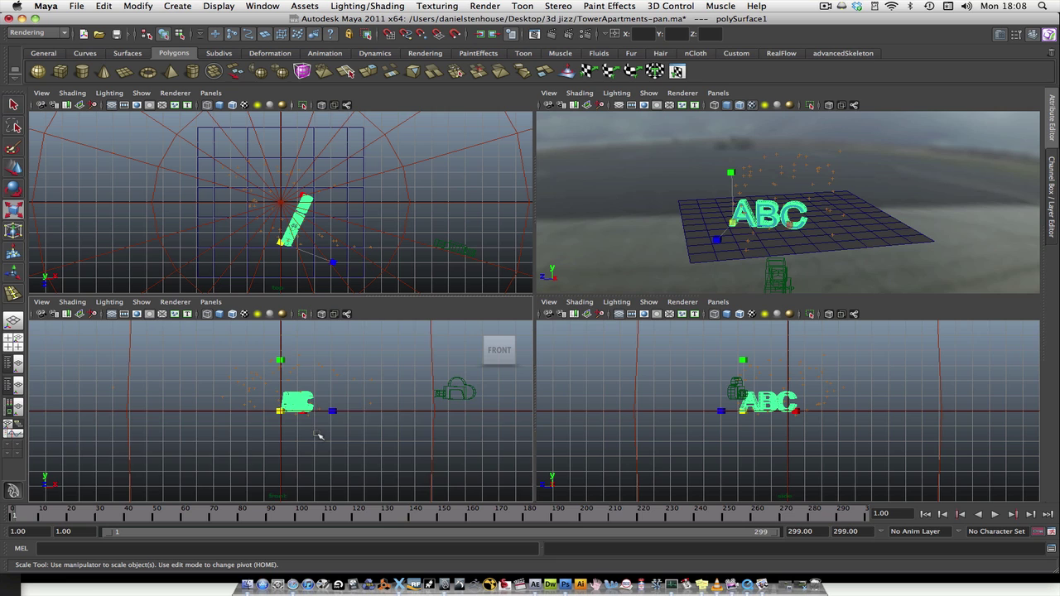
{"action": "key", "text": "f"}
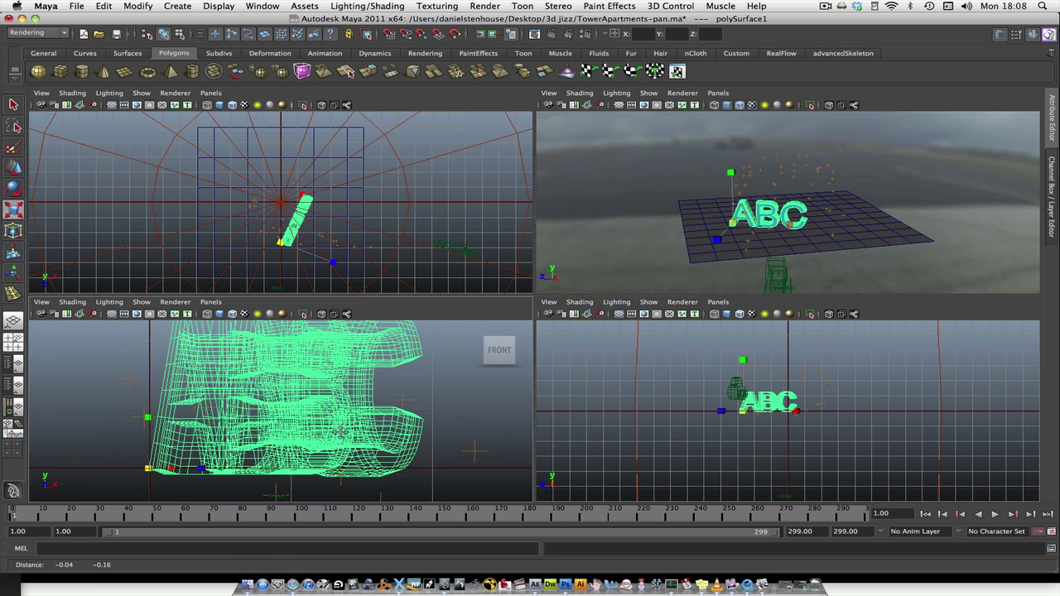
{"action": "key", "text": "5"}
{"action": "key", "text": "w"}
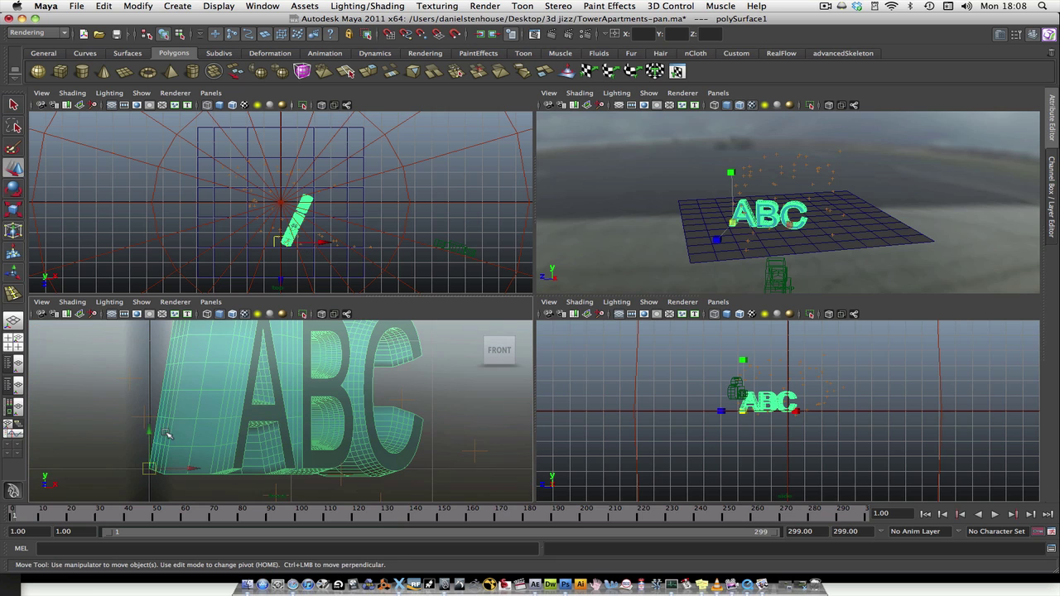
{"action": "left_click_drag", "start_coordinate": [150, 431], "coordinate": [152, 425]}
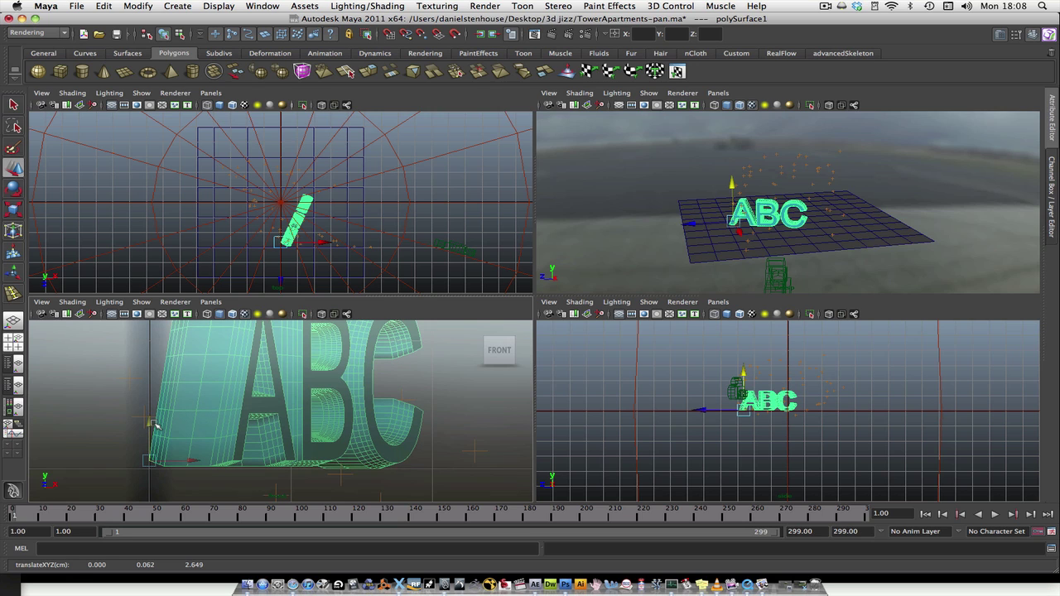
{"action": "key", "text": "space"}
{"action": "key", "text": "space"}
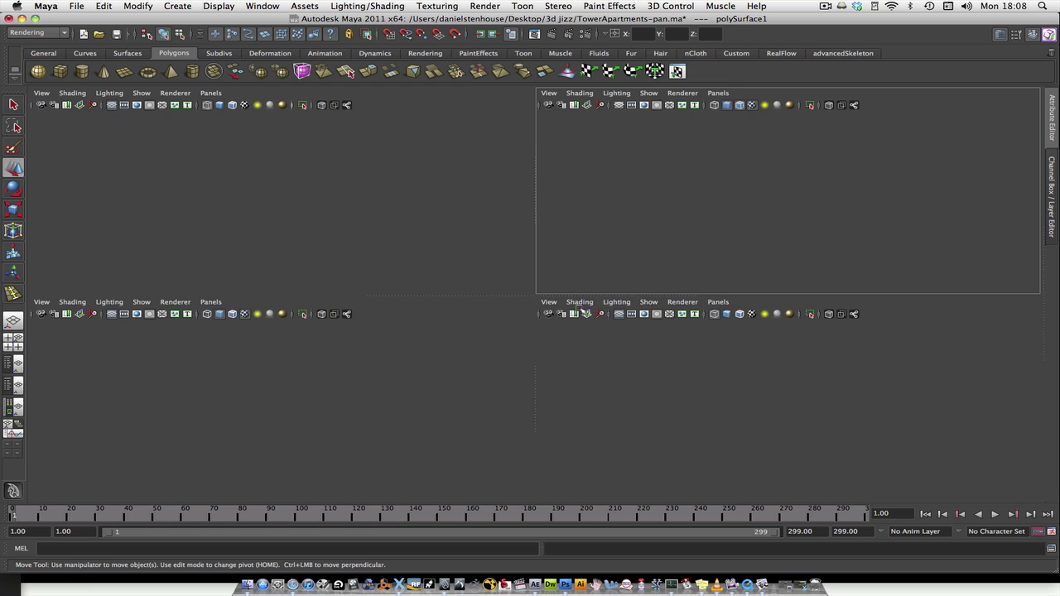
Create a Use Background material and assign it to the pPlane1 ground plane.
{"action": "left_click", "coordinate": [14, 406]}
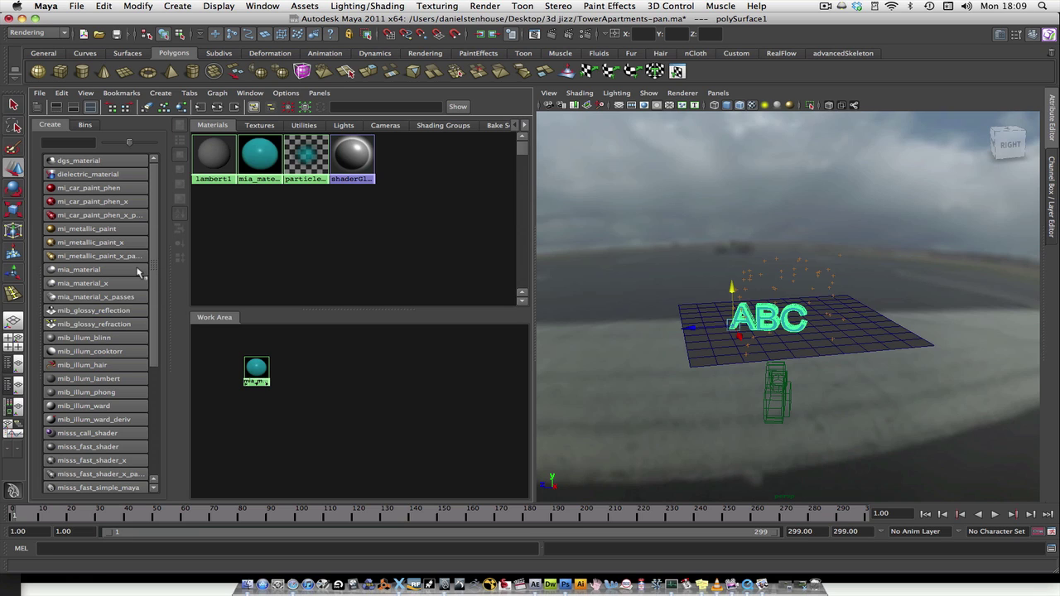
{"action": "left_click_drag", "start_coordinate": [39, 300], "coordinate": [97, 305]}
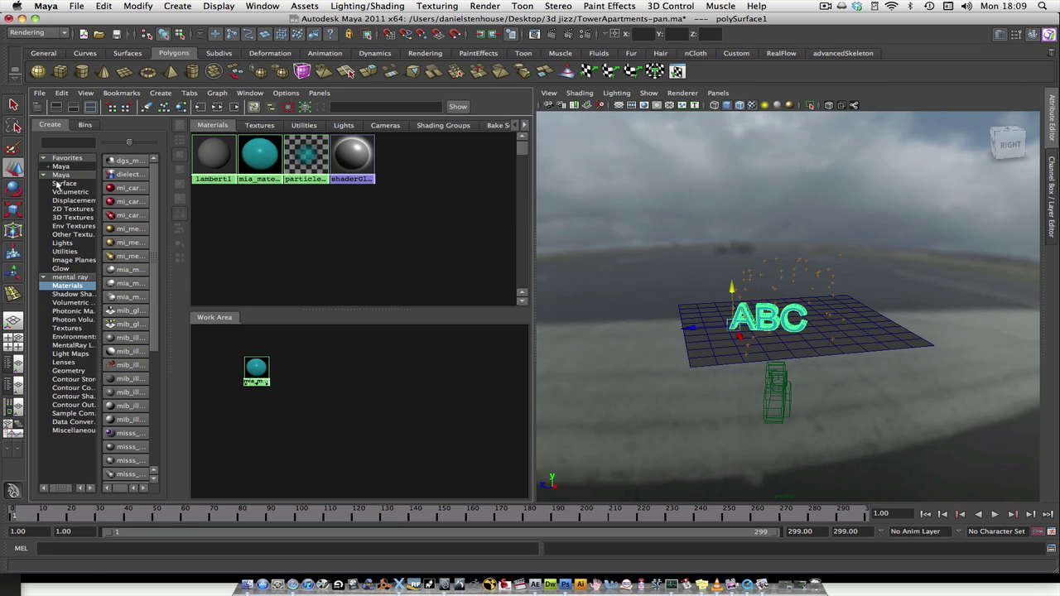
{"action": "left_click", "coordinate": [62, 167]}
{"action": "left_click", "coordinate": [134, 256]}
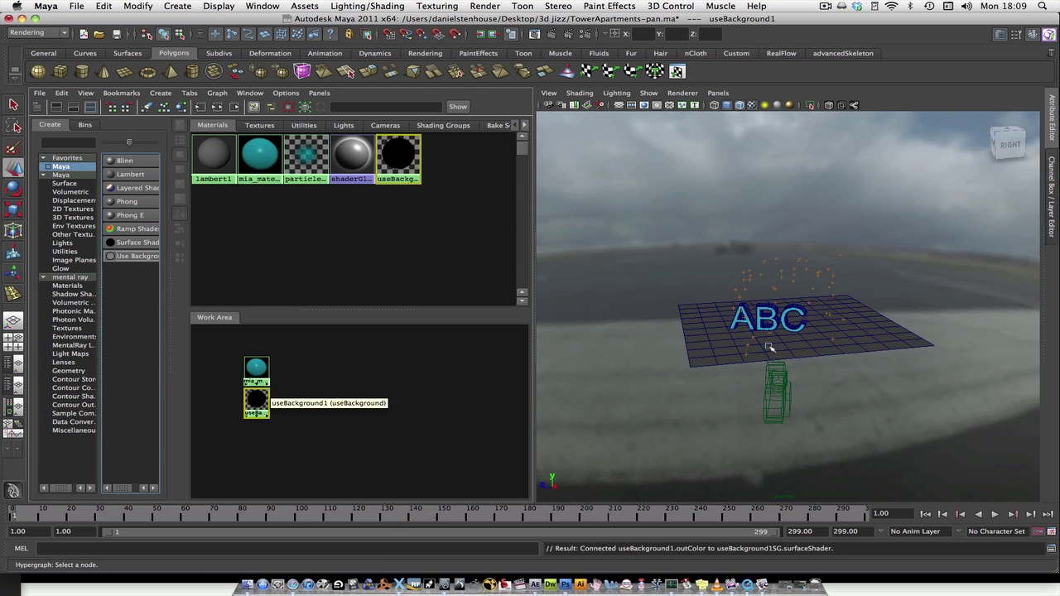
{"action": "left_click", "coordinate": [689, 366]}
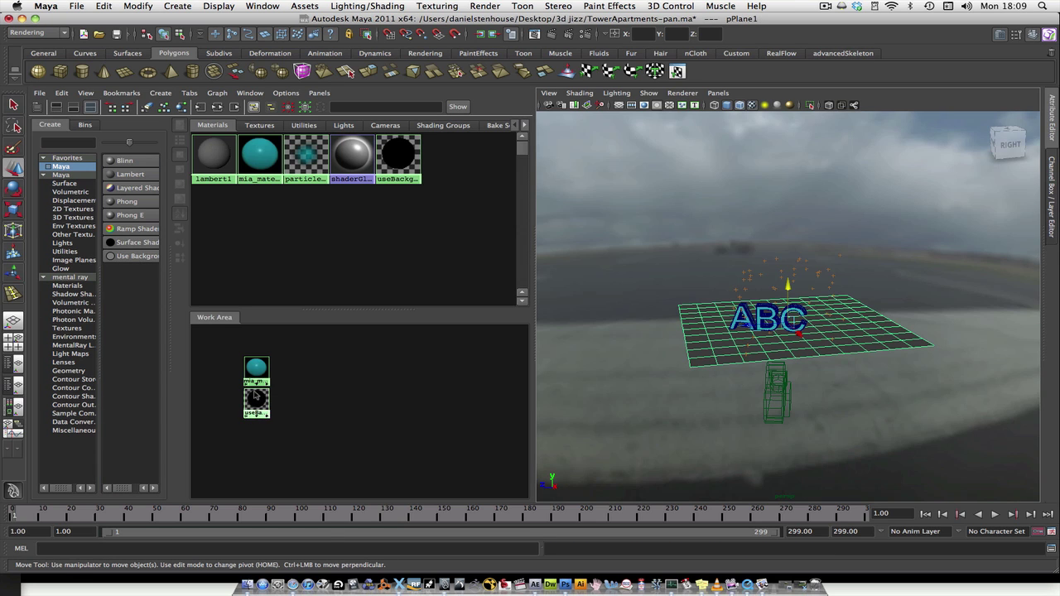
{"action": "right_click", "coordinate": [256, 398]}
{"action": "right_click_drag", "start_coordinate": [257, 398], "coordinate": [258, 368]}
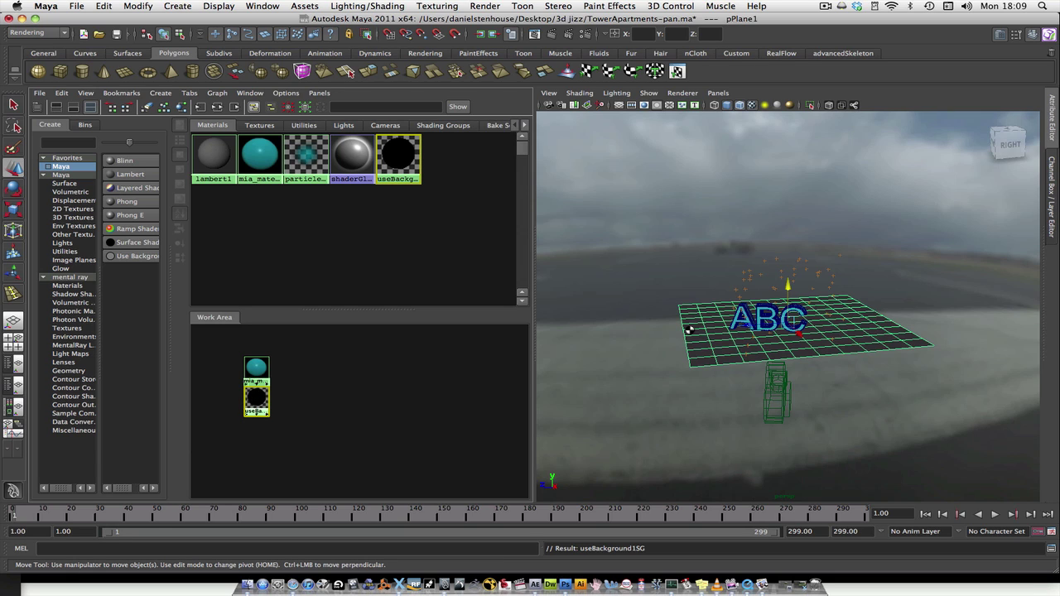
Lower the useBackground1 Reflectivity from 0.500 to 0.
{"action": "left_click", "coordinate": [831, 307]}
{"action": "key", "text": "ctrl+a"}
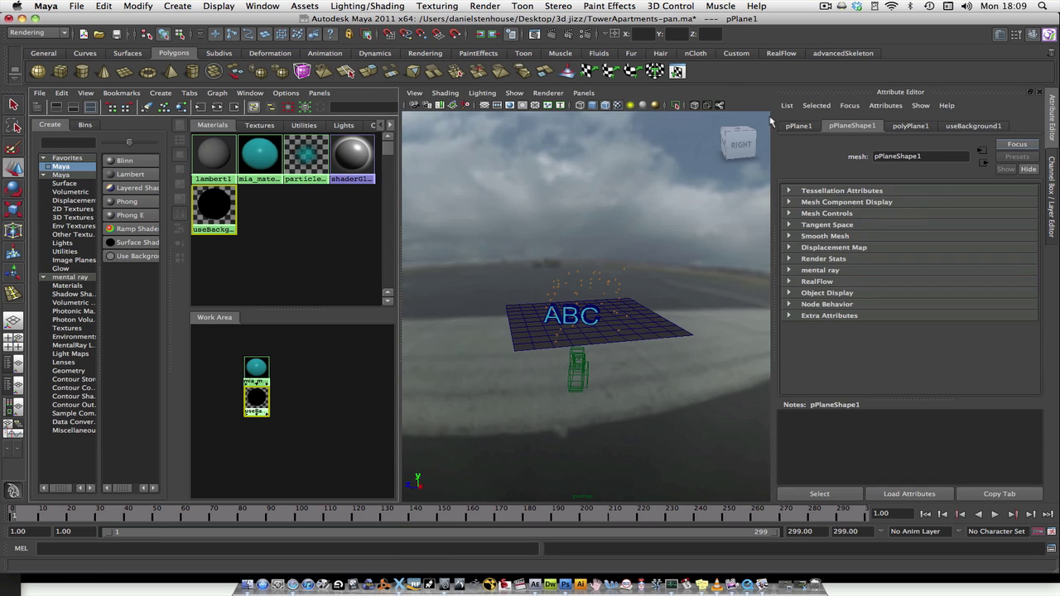
{"action": "left_click", "coordinate": [816, 111]}
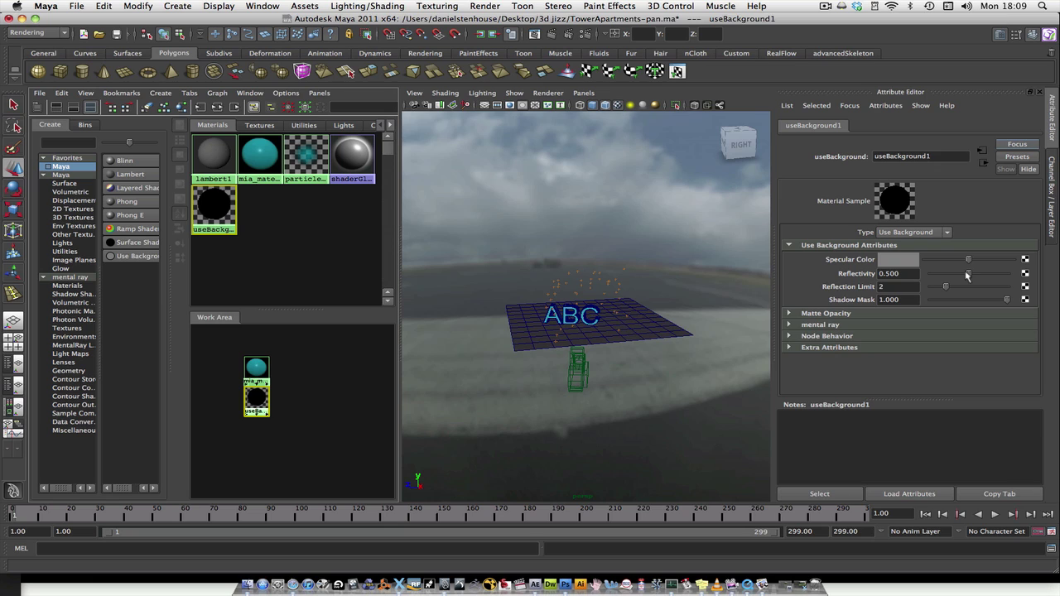
{"action": "left_click_drag", "start_coordinate": [966, 275], "coordinate": [838, 276]}
Look through Camera01 in a maximised single view and play the animation.
{"action": "left_click", "coordinate": [583, 93]}
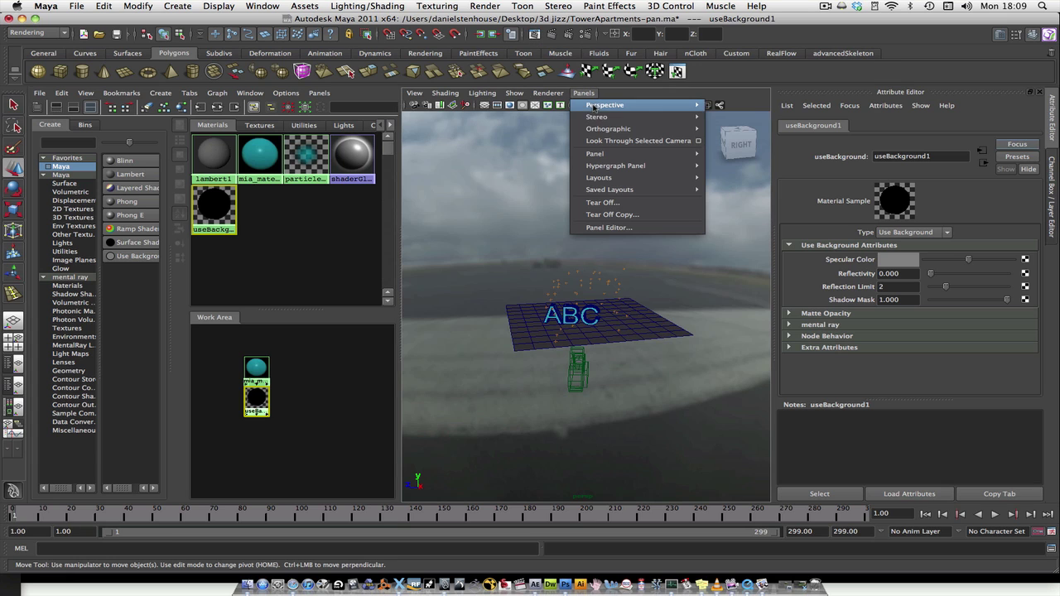
{"action": "left_click", "coordinate": [732, 118]}
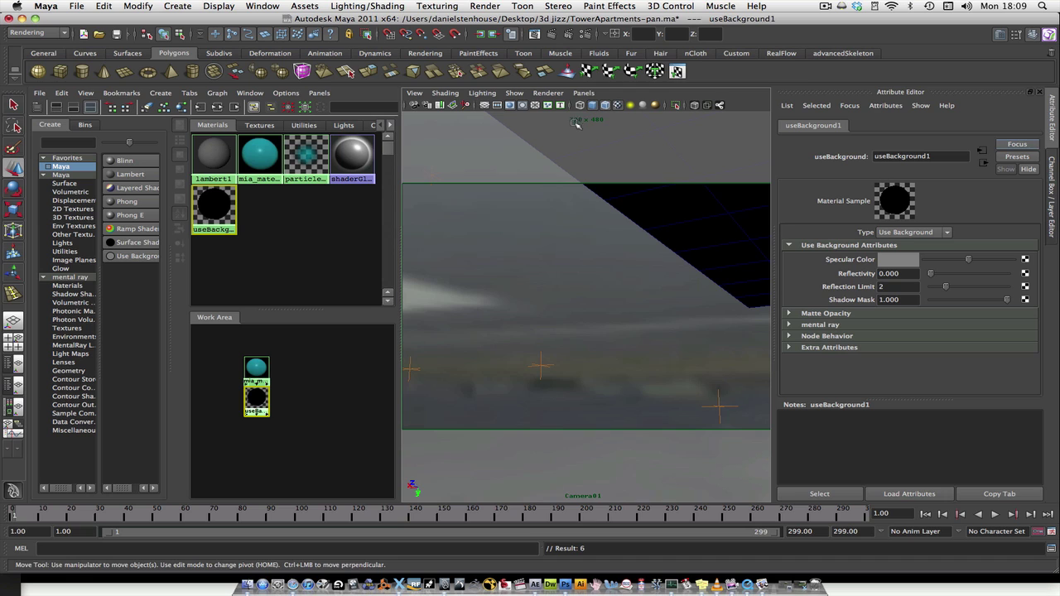
{"action": "left_click", "coordinate": [586, 94]}
{"action": "mouse_move", "coordinate": [613, 105]}
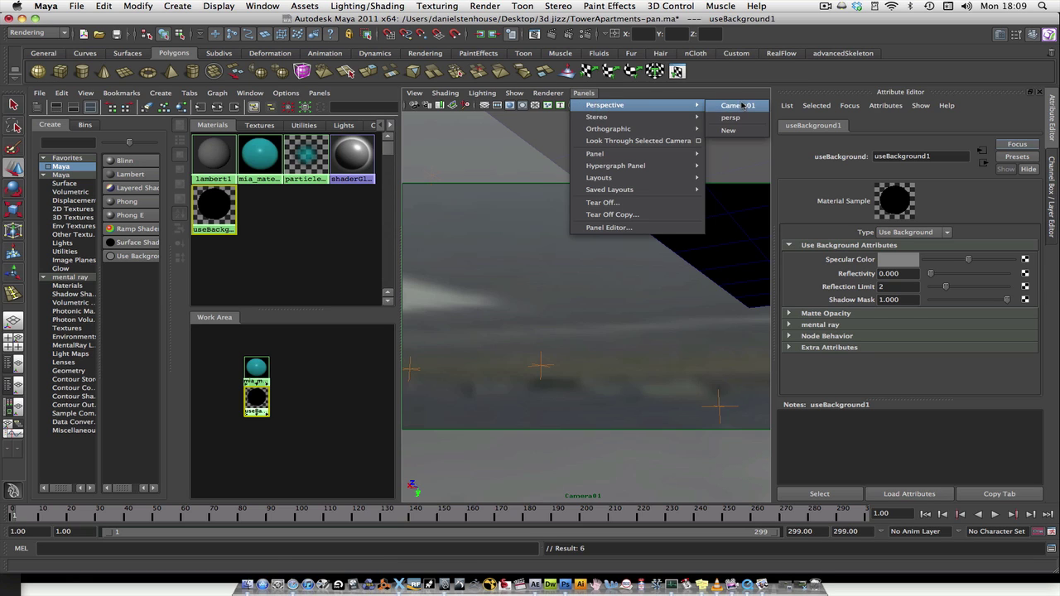
{"action": "left_click", "coordinate": [728, 118]}
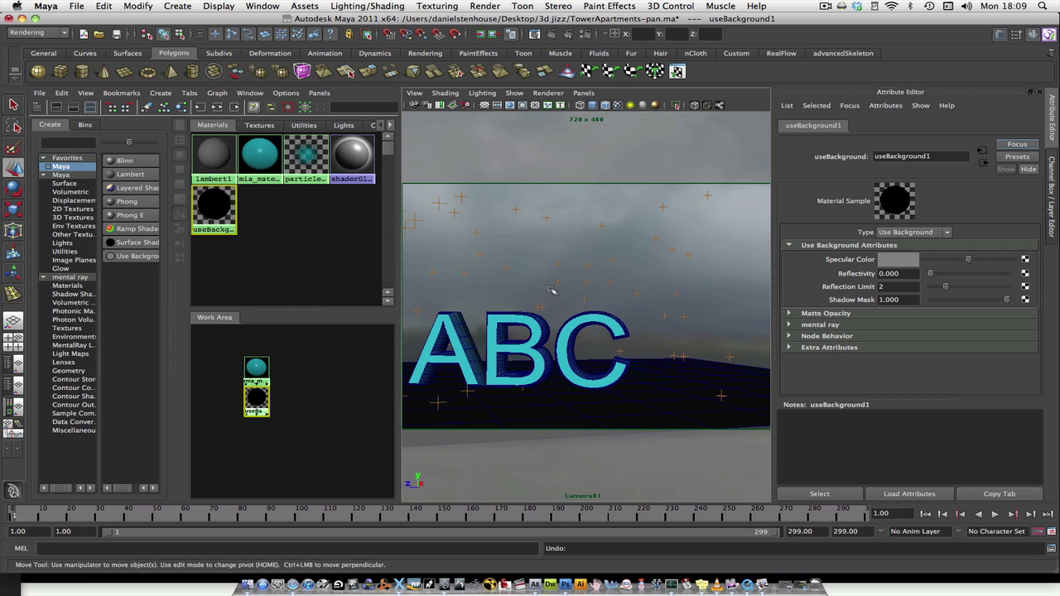
{"action": "key", "text": "space"}
{"action": "key", "text": "space"}
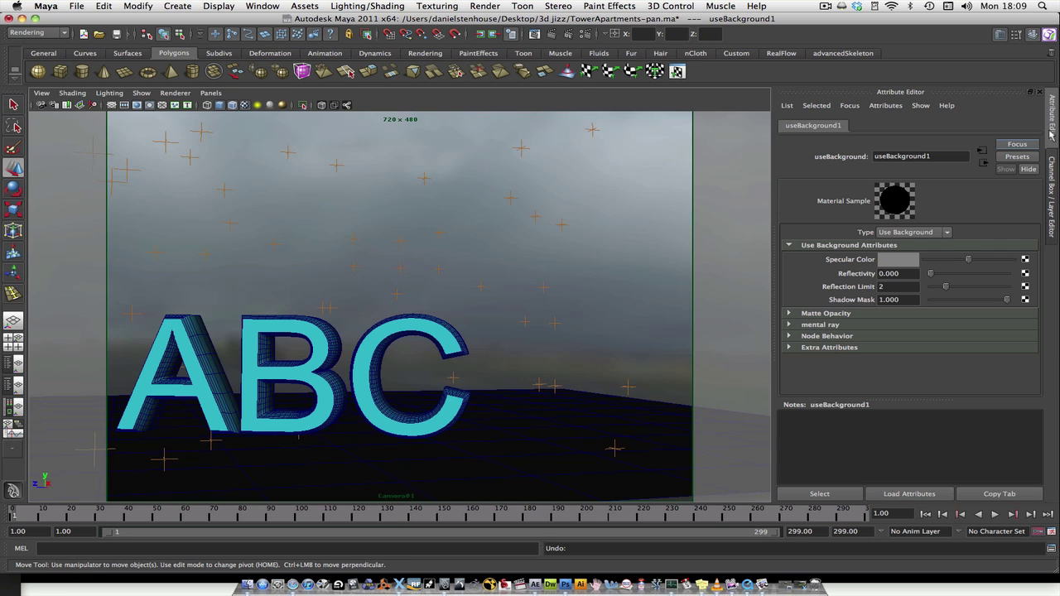
{"action": "left_click", "coordinate": [1052, 124]}
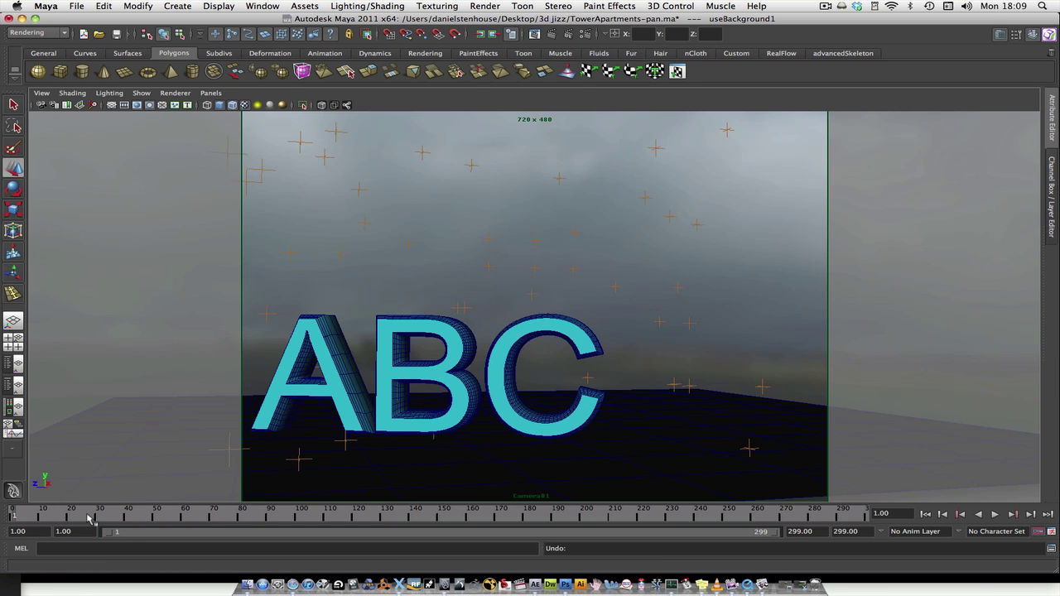
{"action": "key", "text": "alt+v"}
Stop at frame 200 and render the current frame through Camera01 with mental ray.
{"action": "left_click", "coordinate": [585, 515]}
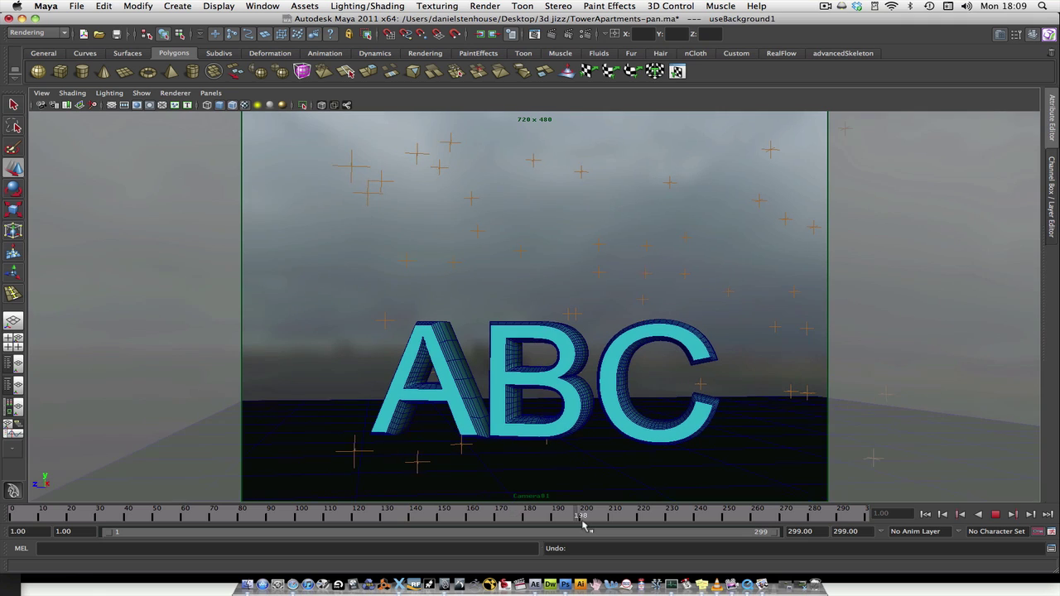
{"action": "left_click", "coordinate": [553, 34]}
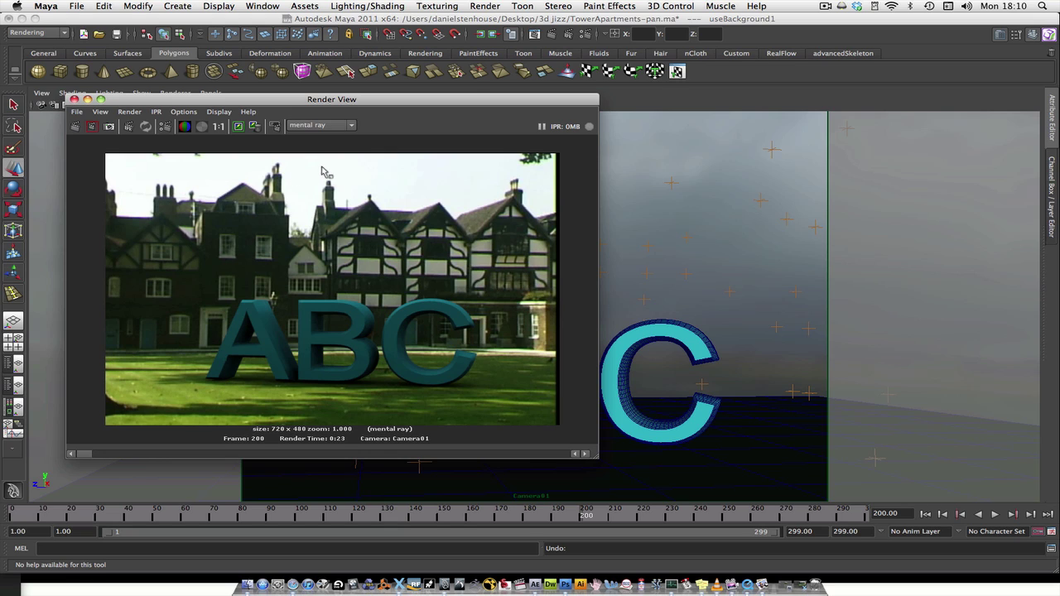
{"action": "left_click", "coordinate": [46, 519]}
Play the timeline, then stop it and return to frame 1.
{"action": "left_click", "coordinate": [995, 514]}
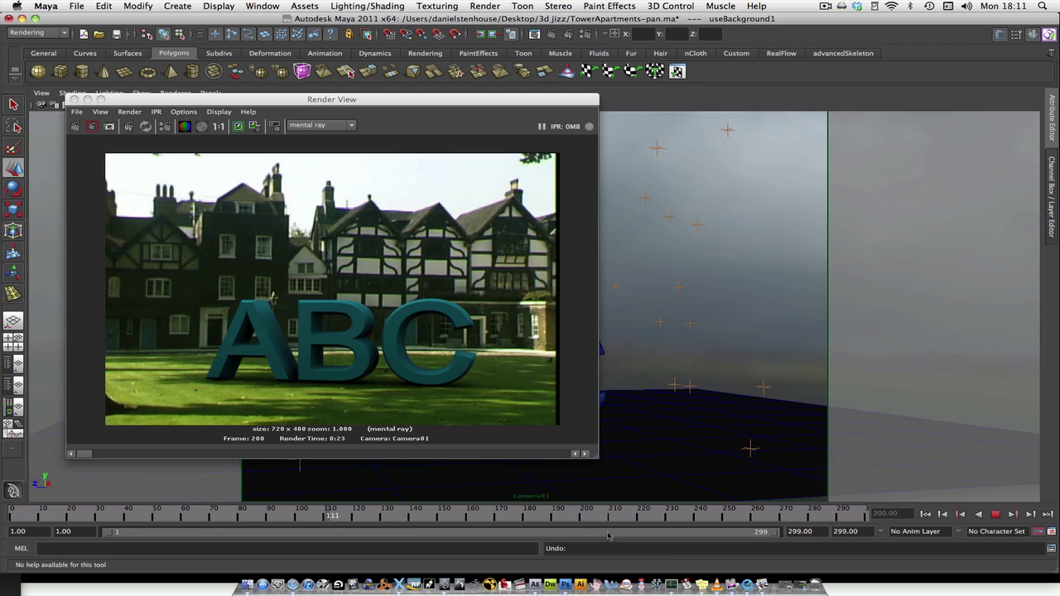
{"action": "key", "text": "alt+shift+v"}
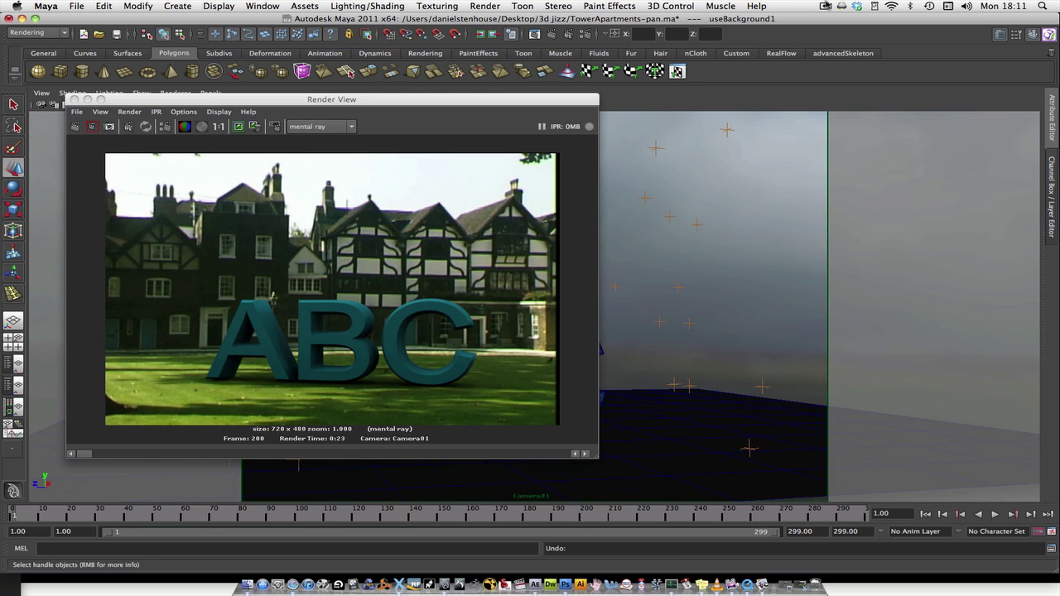
{"action": "left_click", "coordinate": [825, 6]}
{"action": "left_click", "coordinate": [836, 35]}
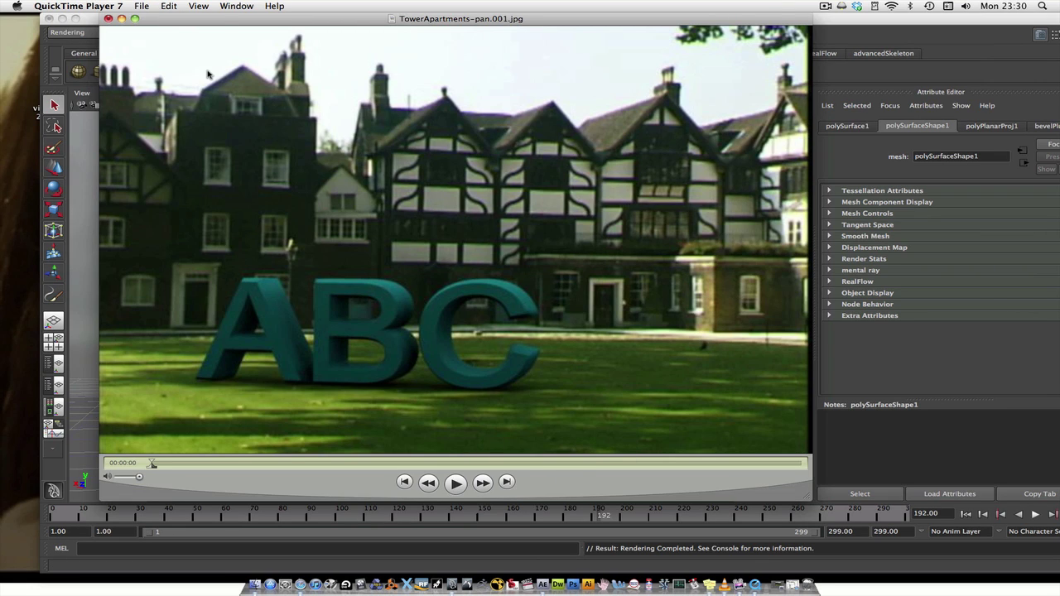
Enlarge the QuickTime window and play the TowerApartments-pan sequence to its 9-second end.
{"action": "left_click_drag", "start_coordinate": [228, 20], "coordinate": [190, 8]}
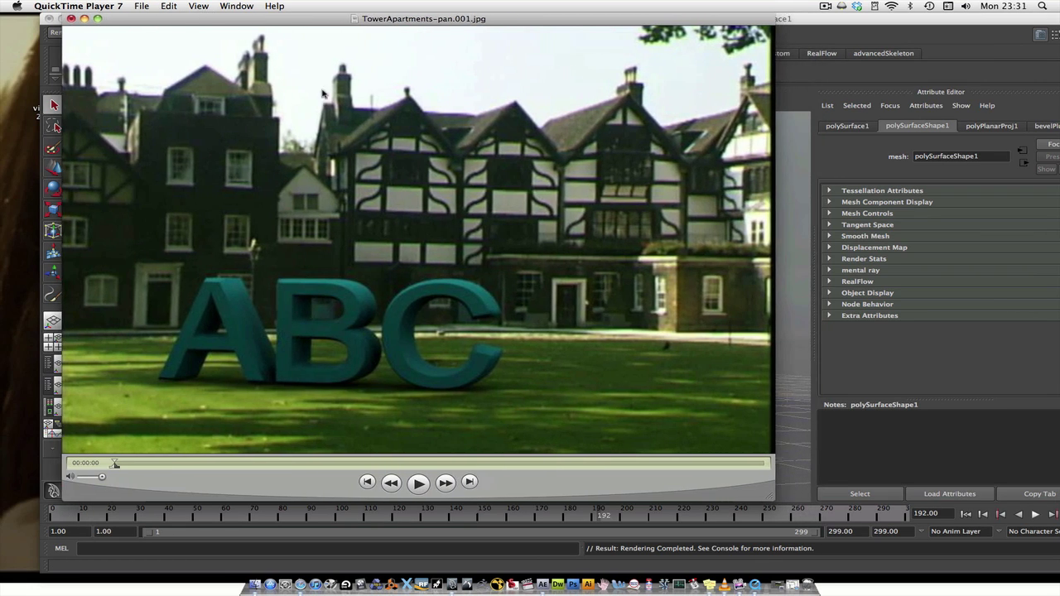
{"action": "left_click_drag", "start_coordinate": [771, 500], "coordinate": [802, 517]}
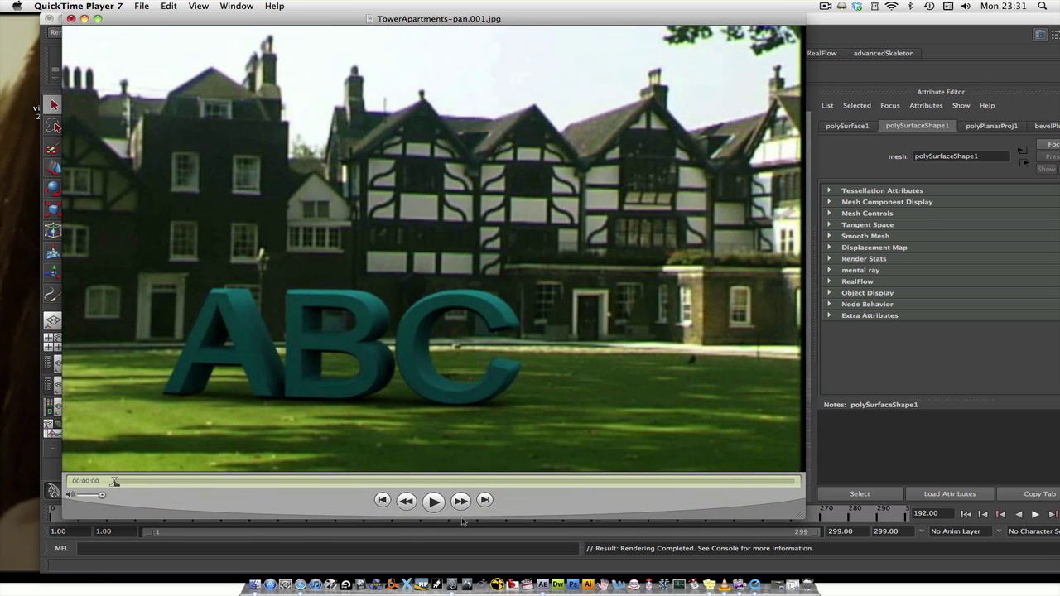
{"action": "left_click", "coordinate": [433, 501]}
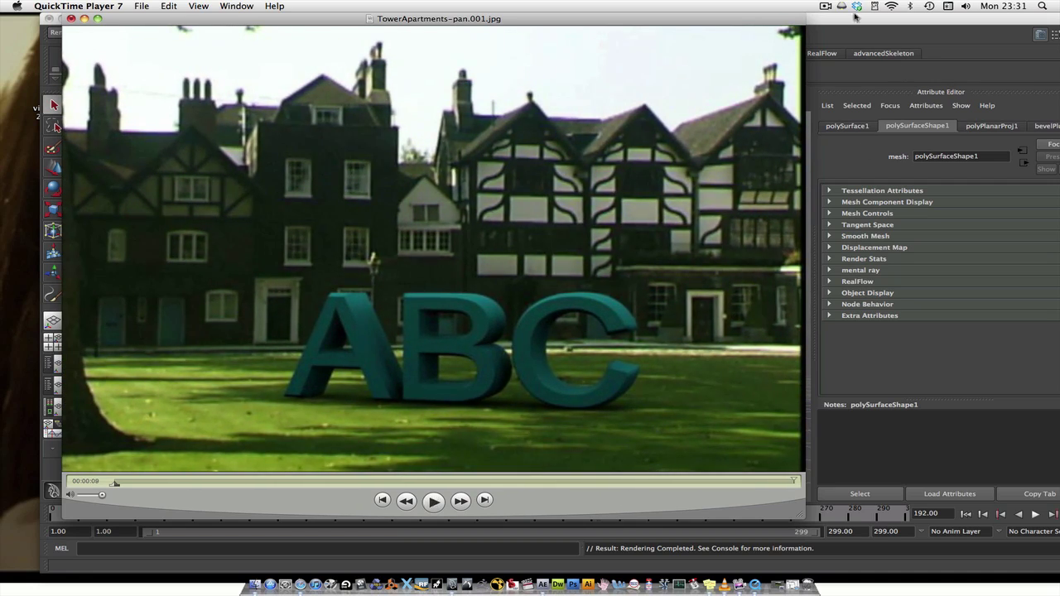
{"action": "left_click", "coordinate": [825, 6]}
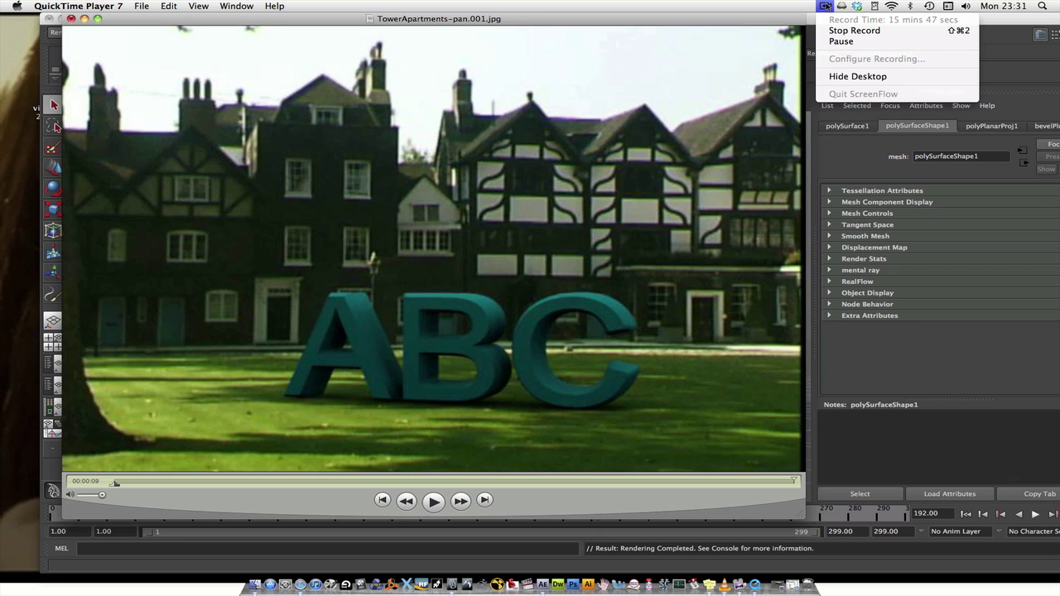
{"action": "left_click", "coordinate": [826, 6]}
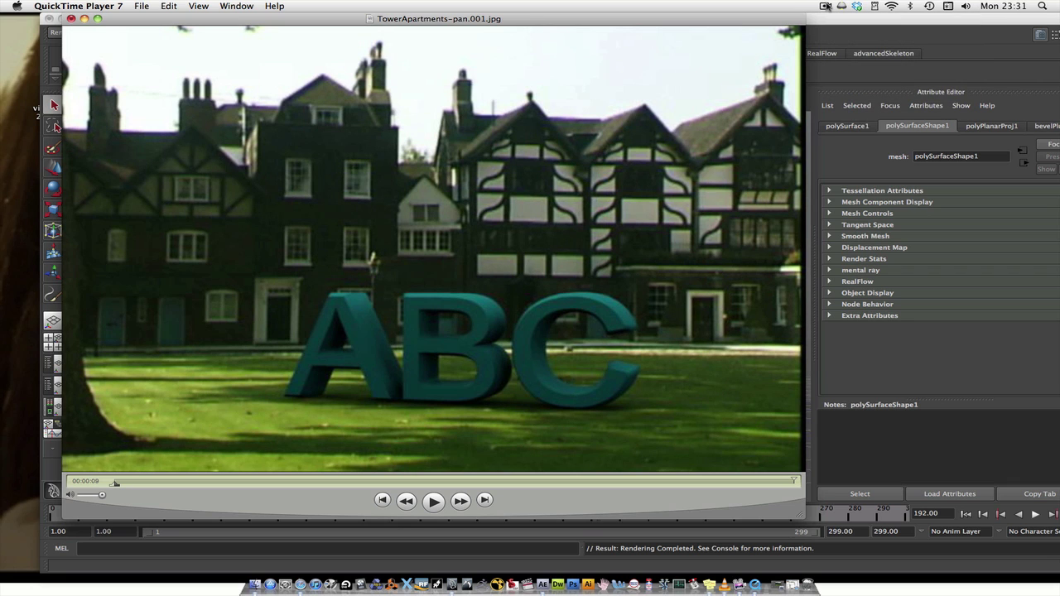